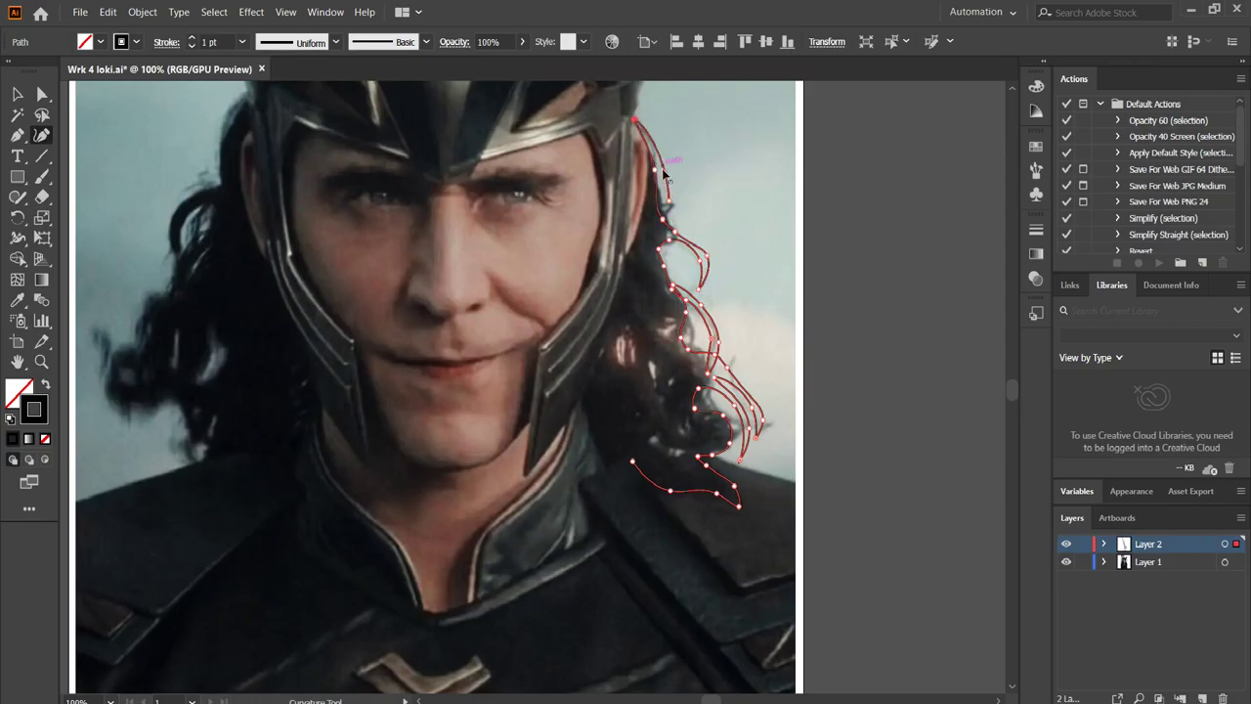
Trace the hair outline down the side of the head over the reference photo.
scroll(674, 204, "up", 2)
scroll(586, 196, "up", 4)
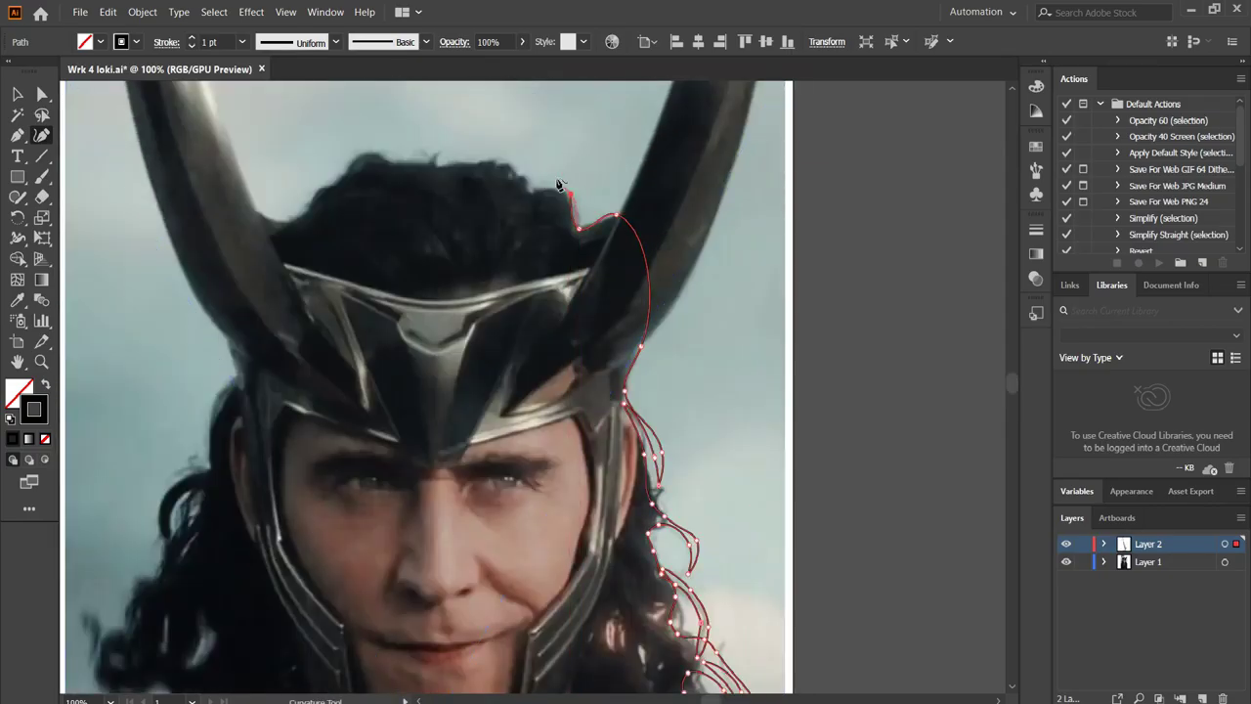
scroll(552, 175, "up", 4)
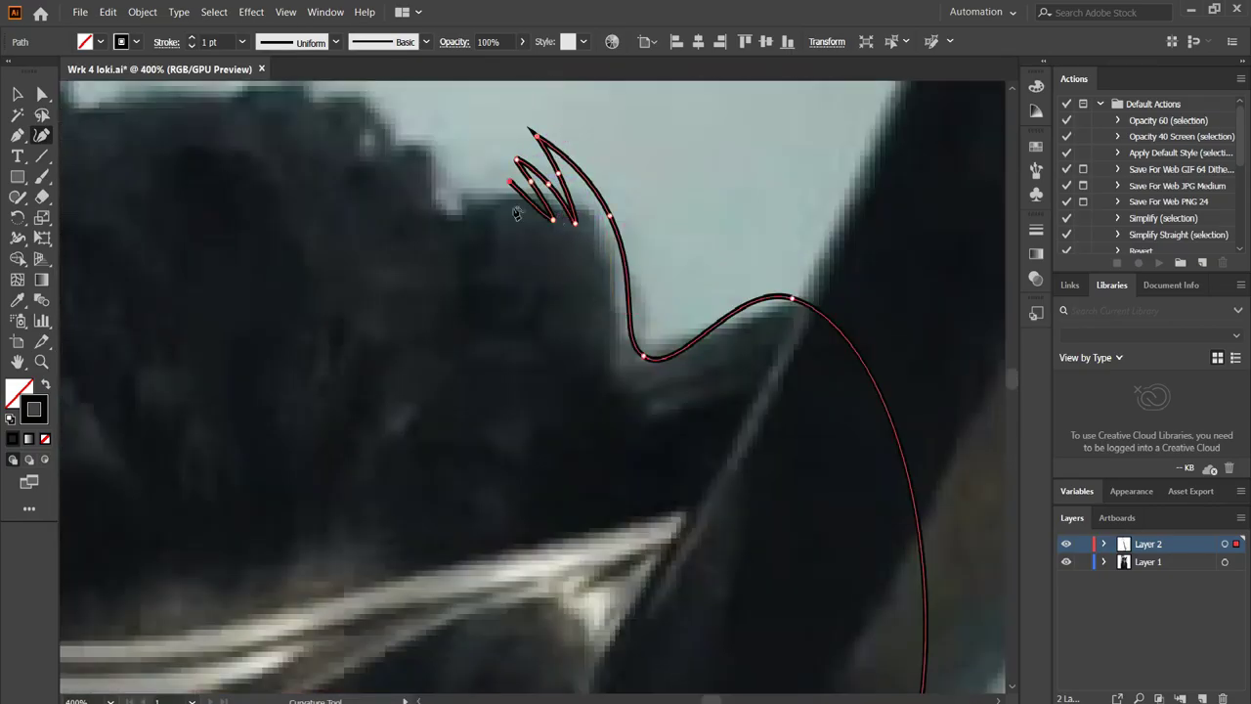
scroll(391, 361, "down", 2)
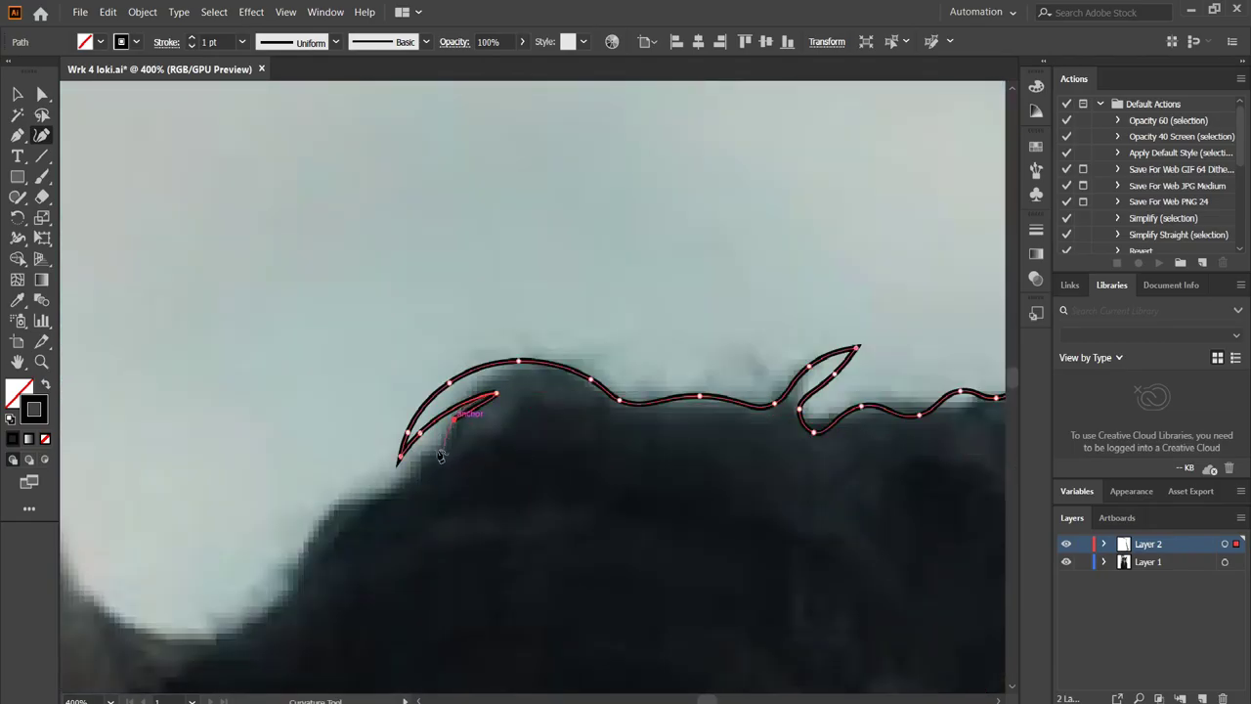
scroll(333, 516, "down", 1)
scroll(502, 460, "down", 2)
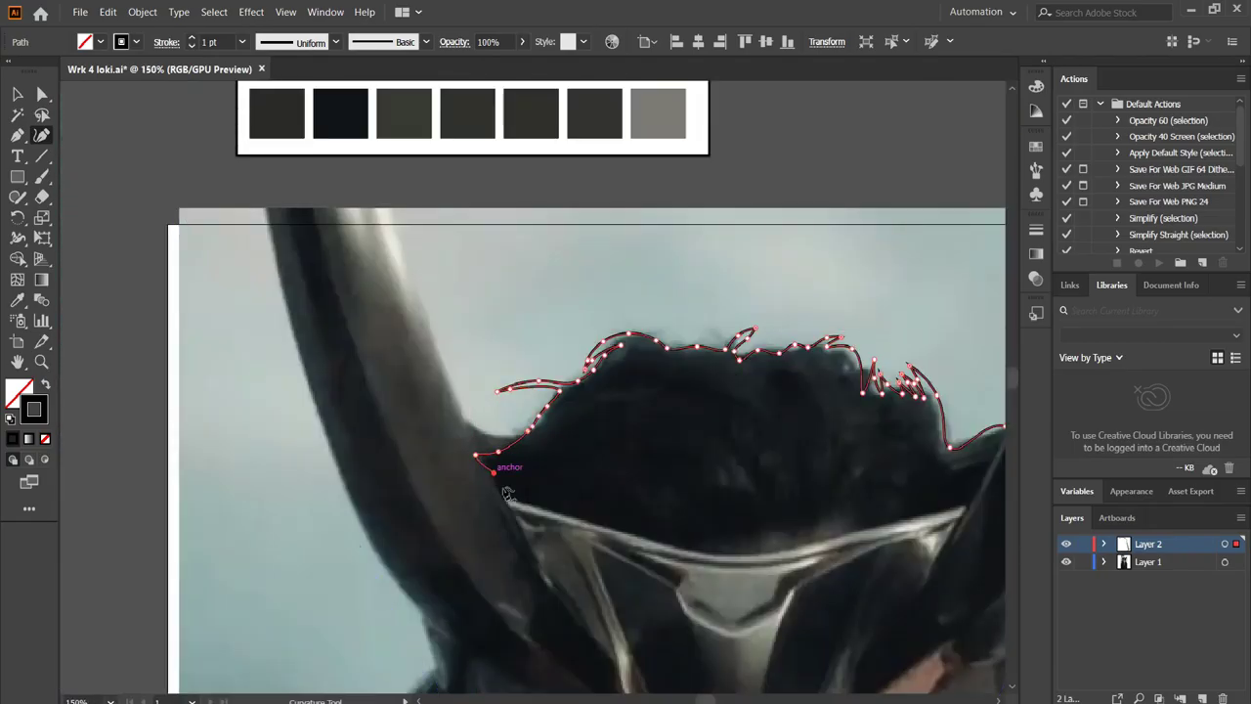
left_click_drag(506, 491, 631, 340)
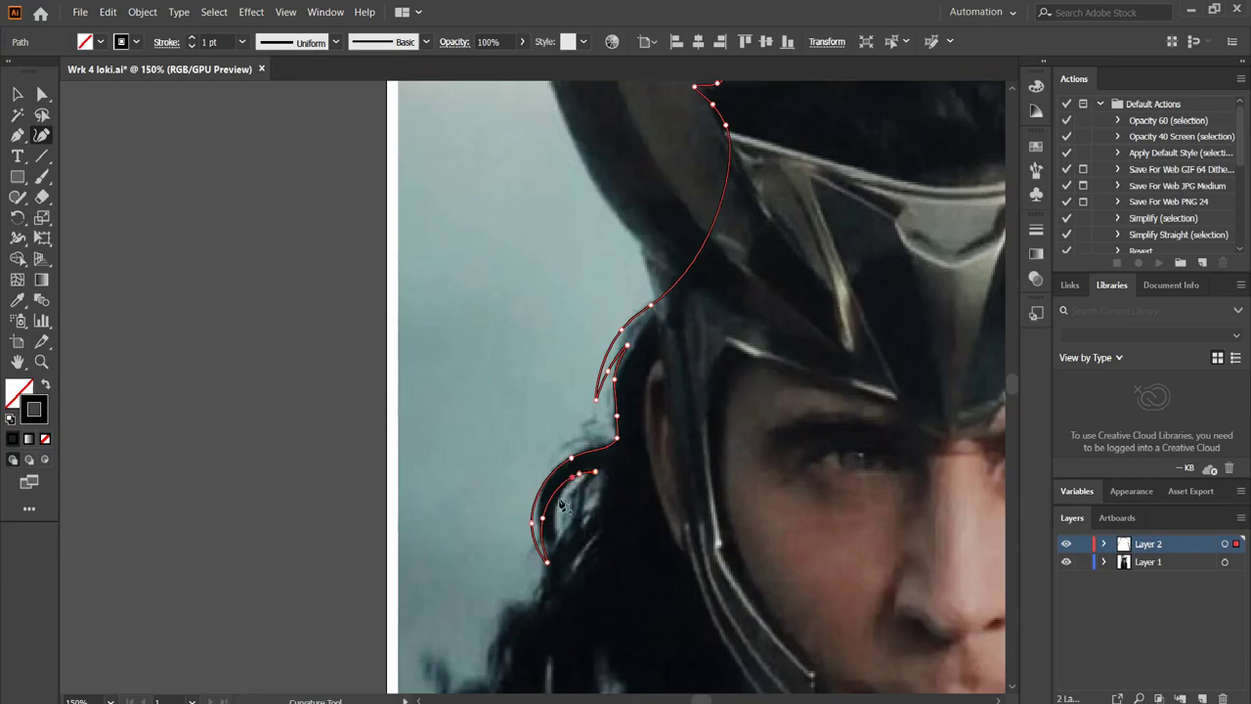
left_click(514, 619)
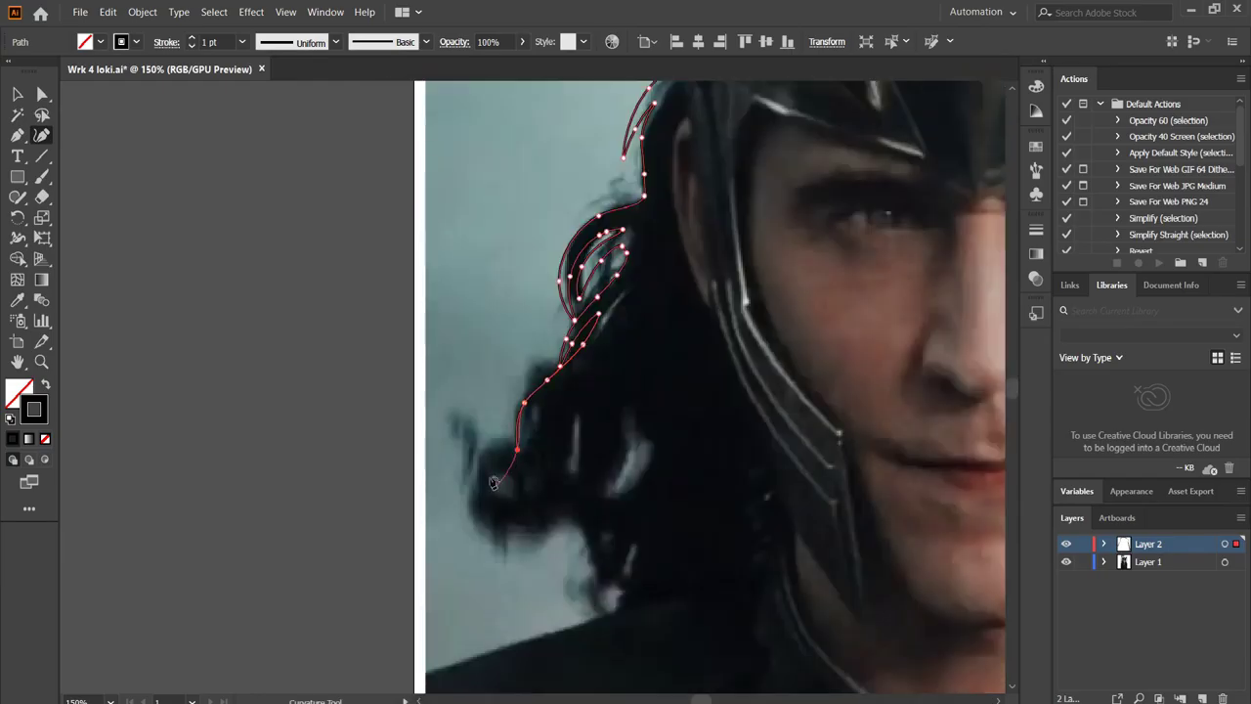
Add curvature points around the tips of the hair.
scroll(553, 535, "up", 1)
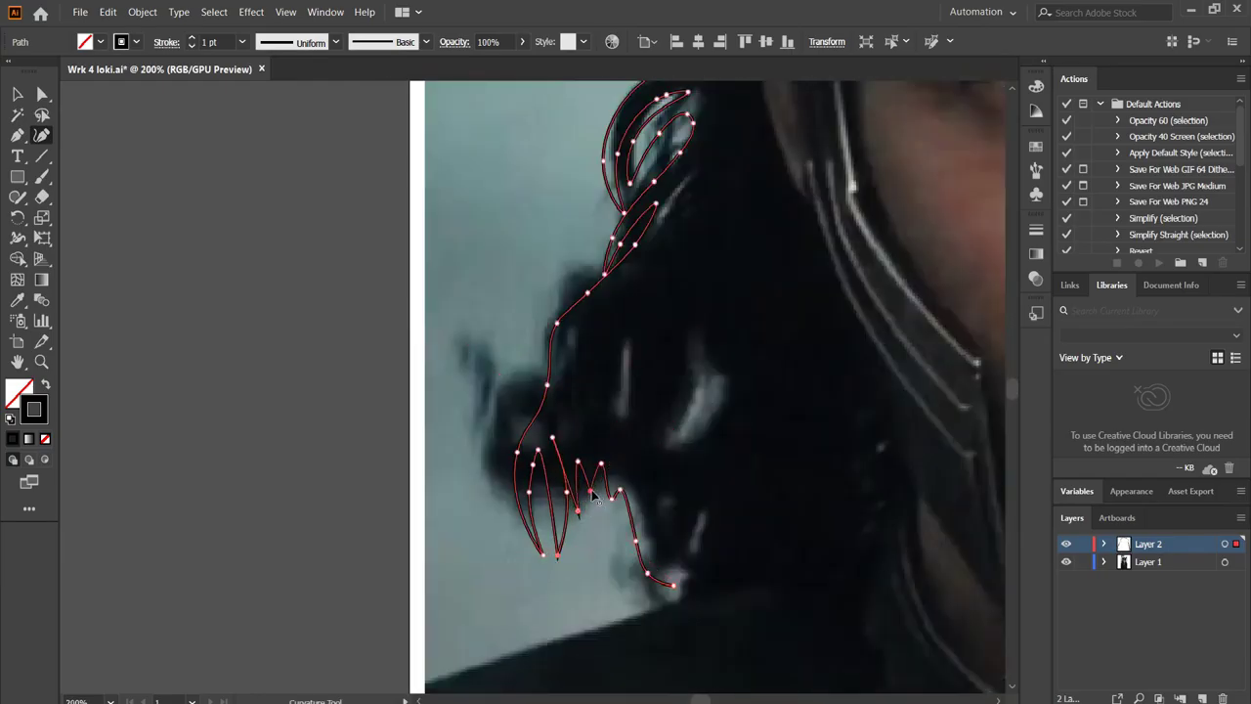
scroll(583, 391, "up", 2)
scroll(608, 306, "down", 3)
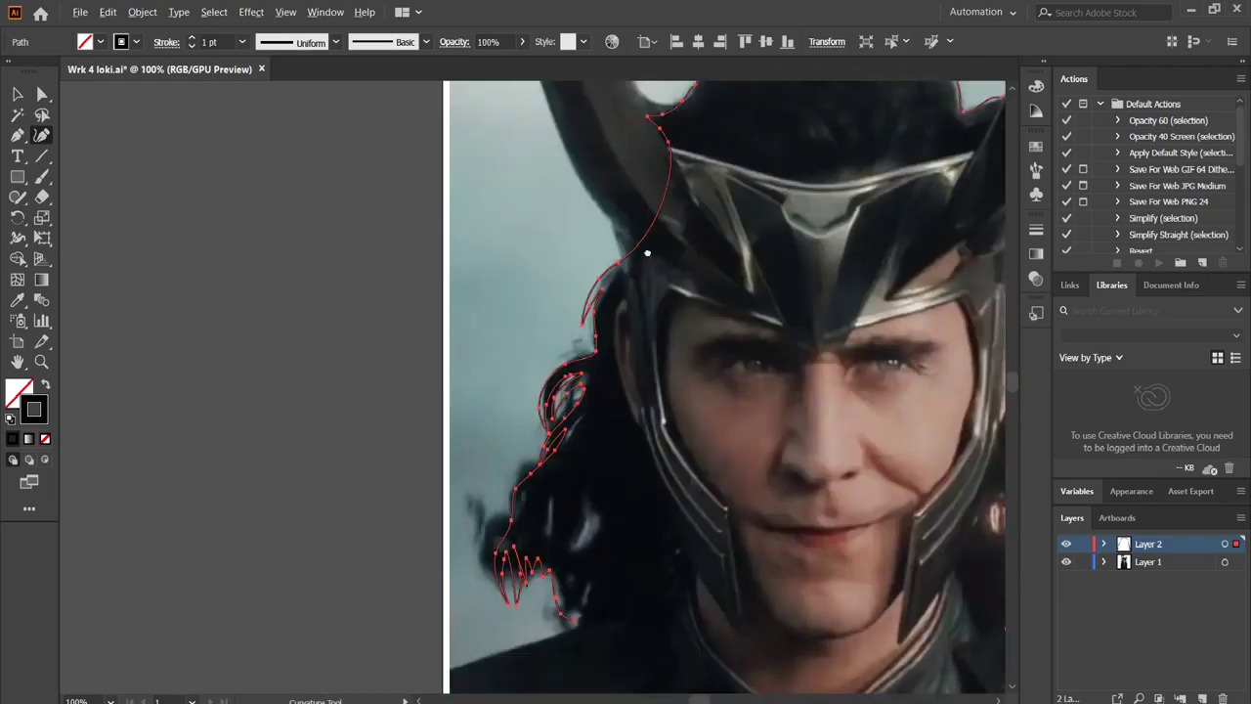
scroll(522, 580, "up", 4)
scroll(528, 537, "down", 2)
left_click(528, 490)
left_click(572, 534)
left_click(592, 552)
Trace the hair outline along the upper edge of the helmet band.
scroll(777, 335, "up", 3)
scroll(777, 335, "right", 1)
scroll(711, 425, "down", 2)
scroll(655, 323, "down", 1)
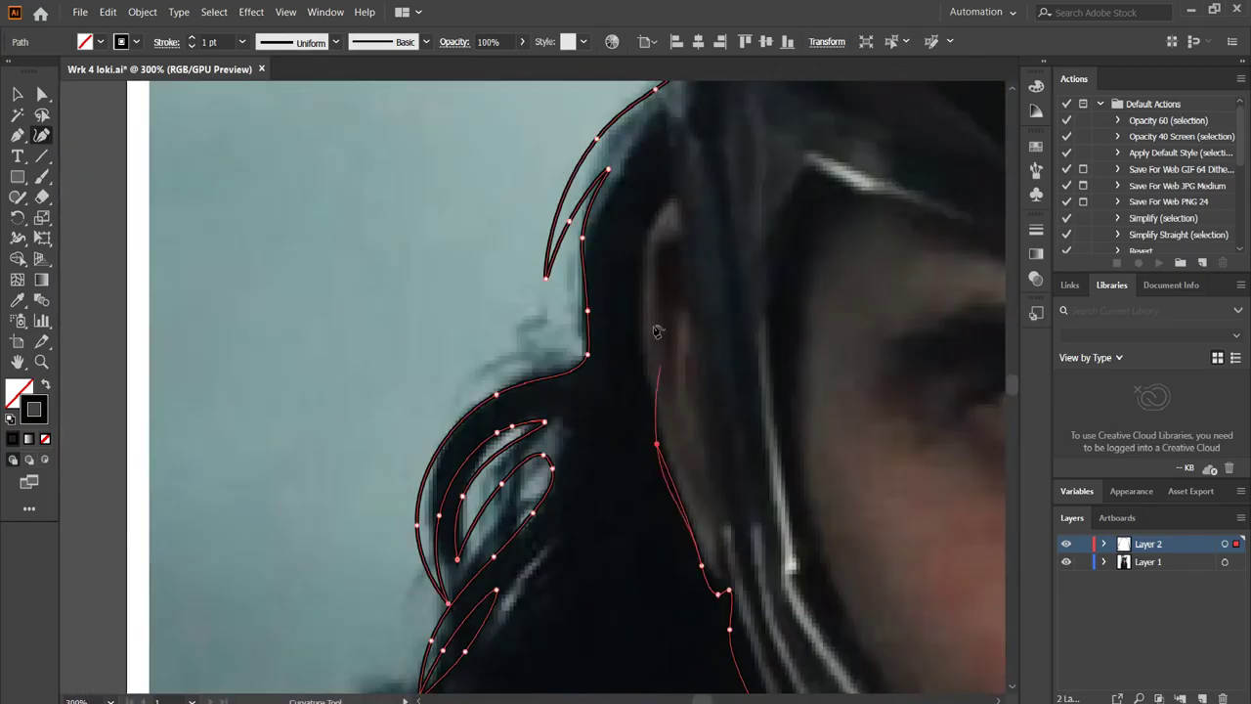
scroll(659, 371, "left", 2)
scroll(684, 342, "up", 3)
scroll(696, 321, "up", 3)
scroll(648, 327, "right", 3)
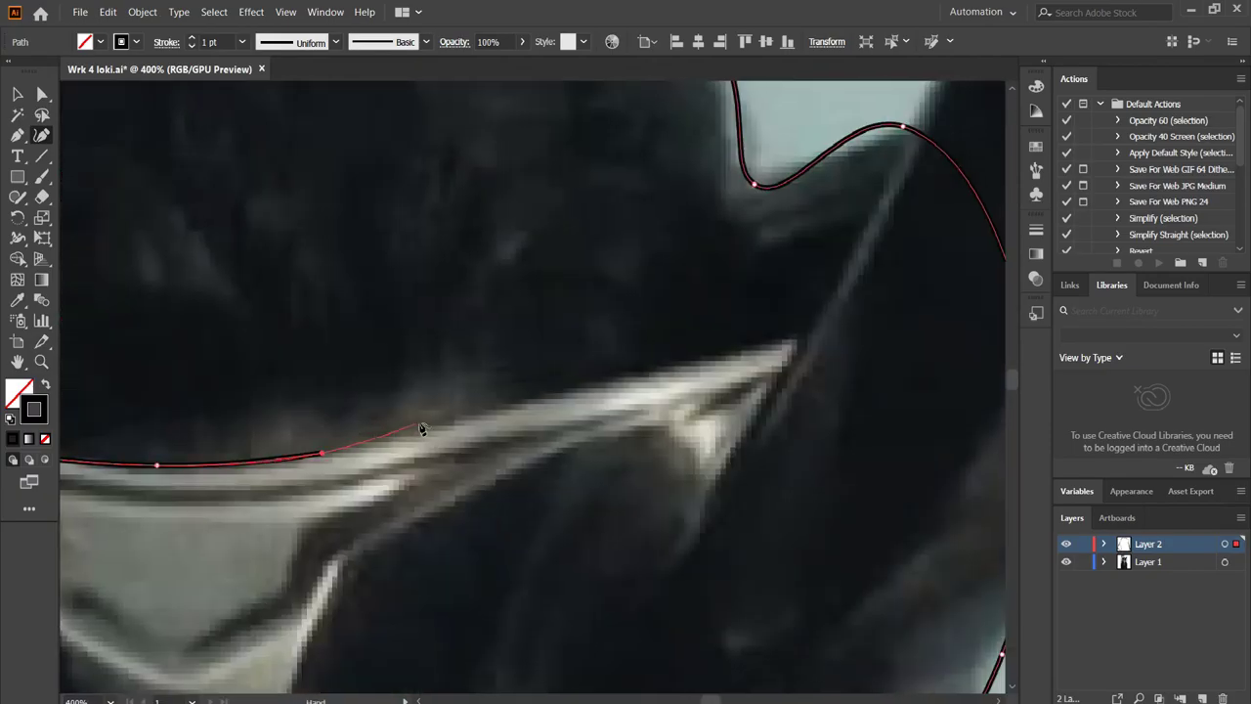
left_click(574, 387)
left_click(754, 342)
left_click(796, 334)
Continue the hair outline down past the ear and finish the path.
scroll(699, 281, "up", 1)
scroll(699, 280, "down", 5)
scroll(720, 257, "down", 3)
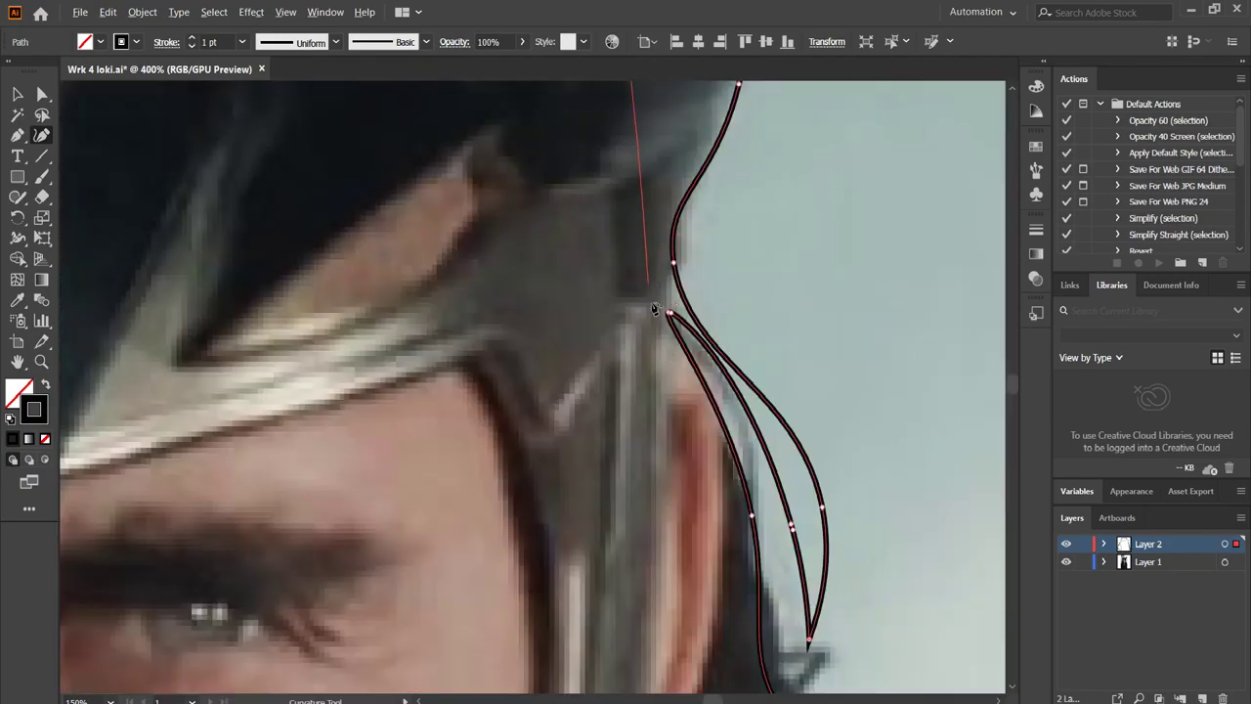
left_click(655, 316)
left_click(680, 356)
left_click(711, 403)
left_click(726, 472)
scroll(726, 559, "down", 5)
scroll(588, 412, "down", 2)
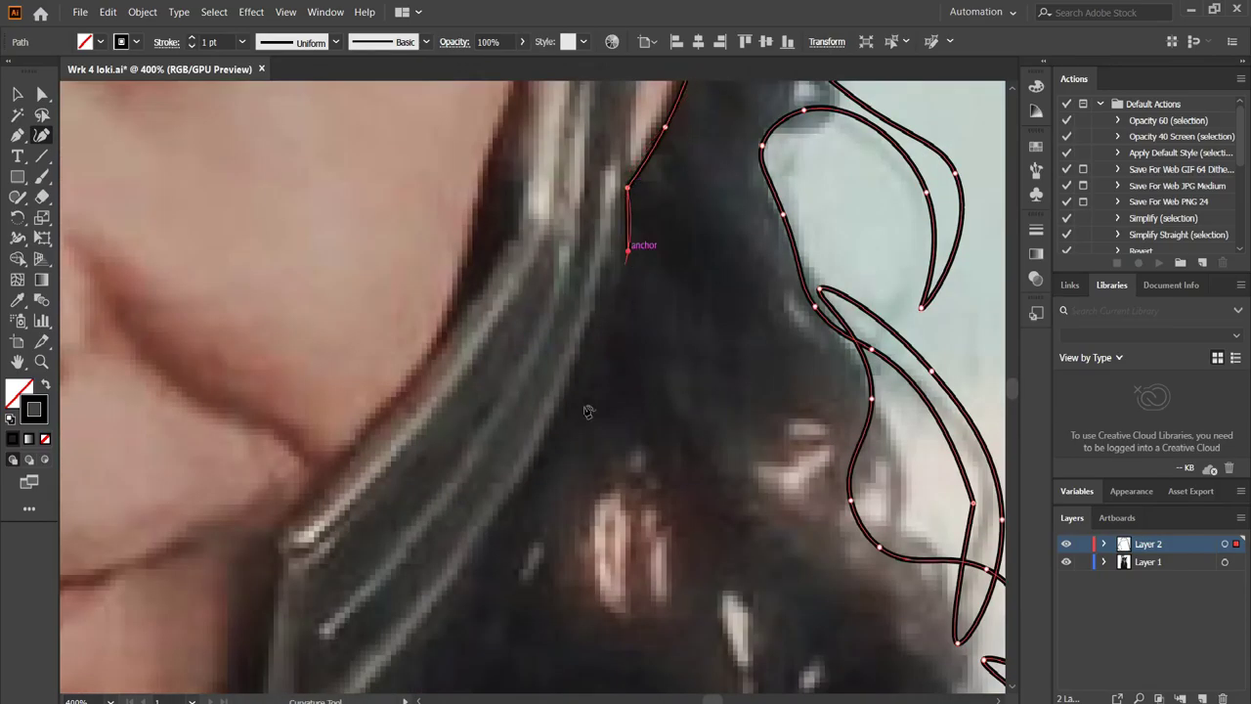
key("ctrl+0")
Deselect the hair path and start the helmet outline up the first horn's edge.
key("v")
key("ctrl+shift+a")
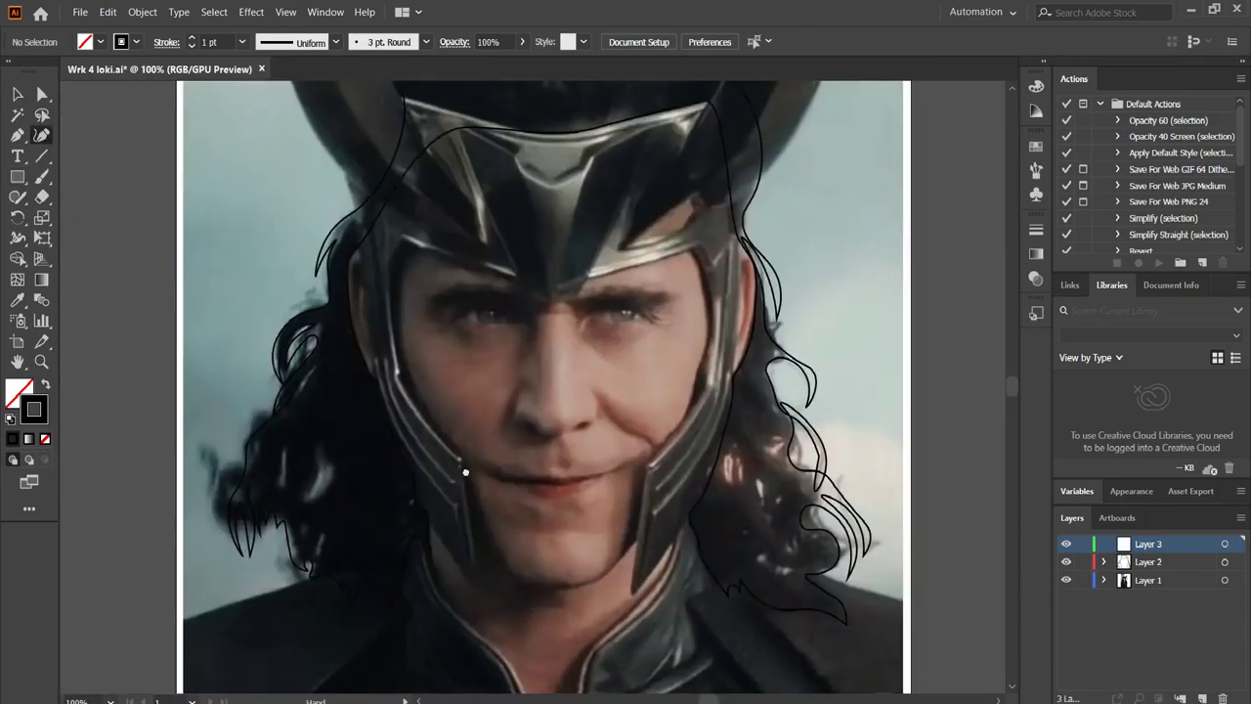
scroll(391, 372, "up", 4)
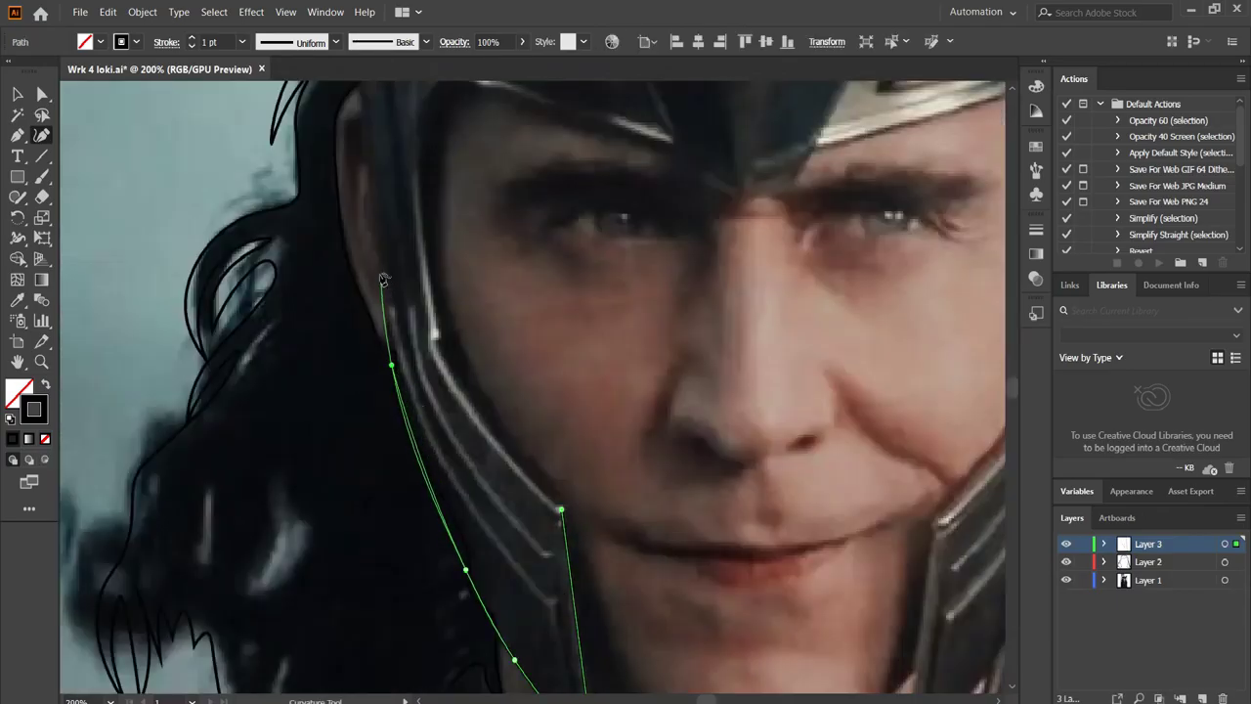
scroll(386, 283, "up", 4)
scroll(400, 391, "up", 4)
scroll(459, 547, "up", 4)
scroll(465, 556, "up", 5)
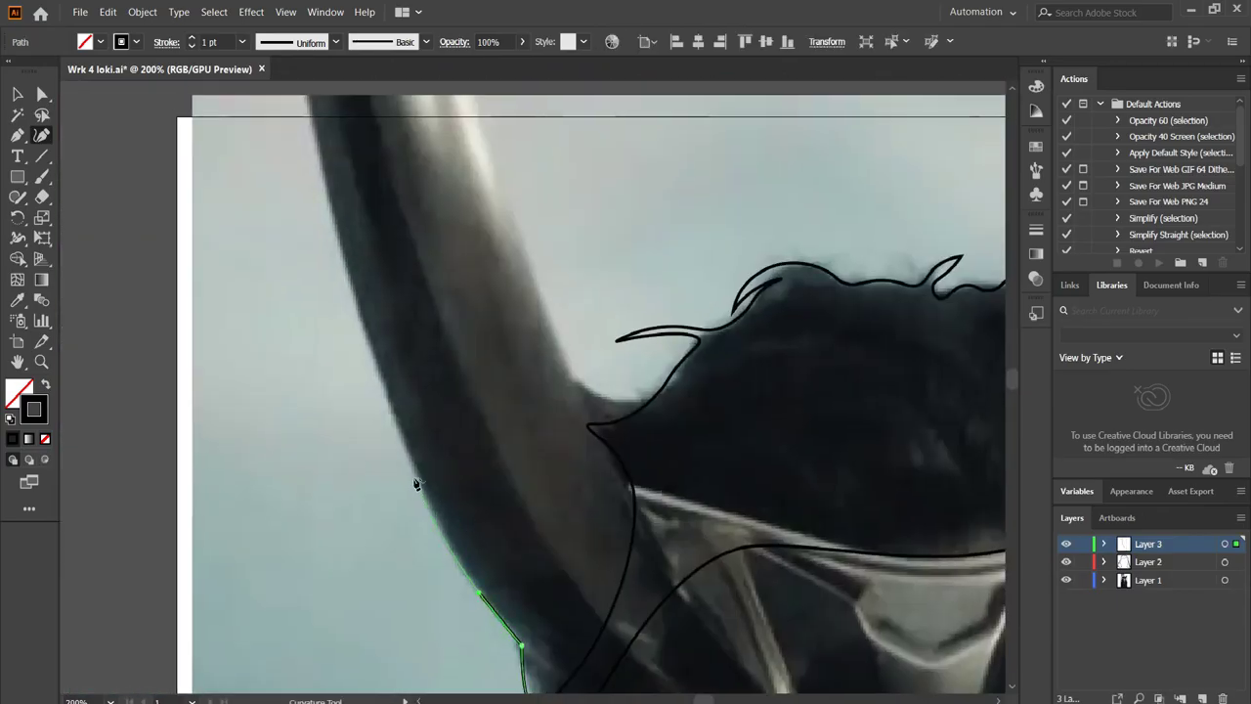
left_click(376, 363)
Trace the edge of the helmet's brow band.
scroll(388, 350, "up", 3)
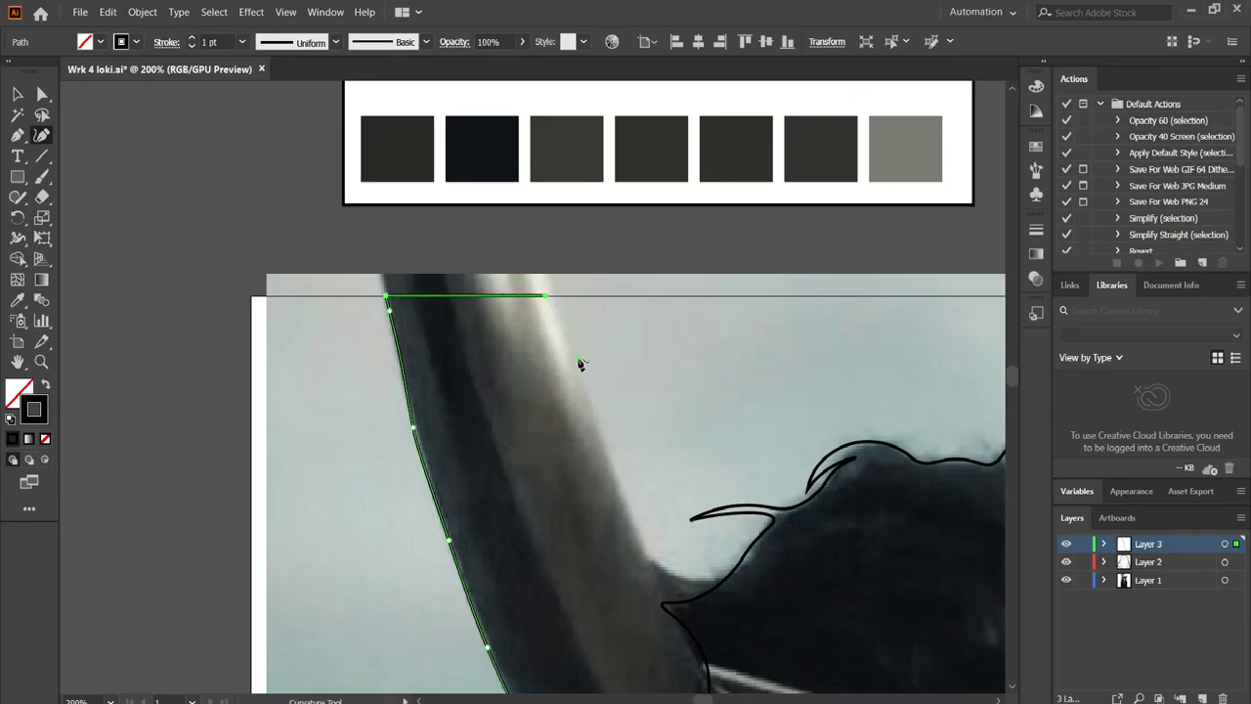
scroll(701, 584, "down", 3)
left_click(531, 322)
scroll(531, 321, "right", 4)
left_click(364, 430)
left_click(541, 478)
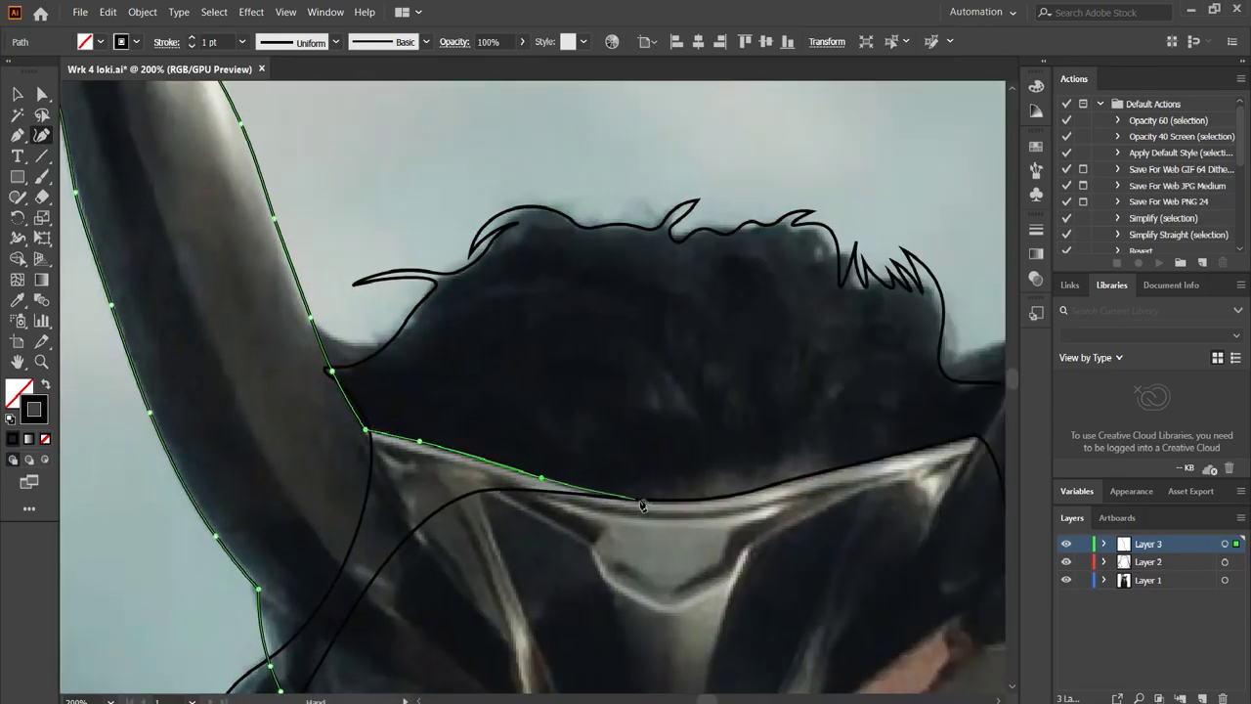
left_click(640, 504)
Continue the helmet outline along the visor and up the second horn.
scroll(640, 505, "right", 4)
scroll(640, 504, "up", 1)
left_click(393, 590)
left_click(508, 564)
left_click(630, 538)
left_click(657, 493)
scroll(661, 496, "up", 4)
scroll(660, 496, "right", 1)
left_click(661, 543)
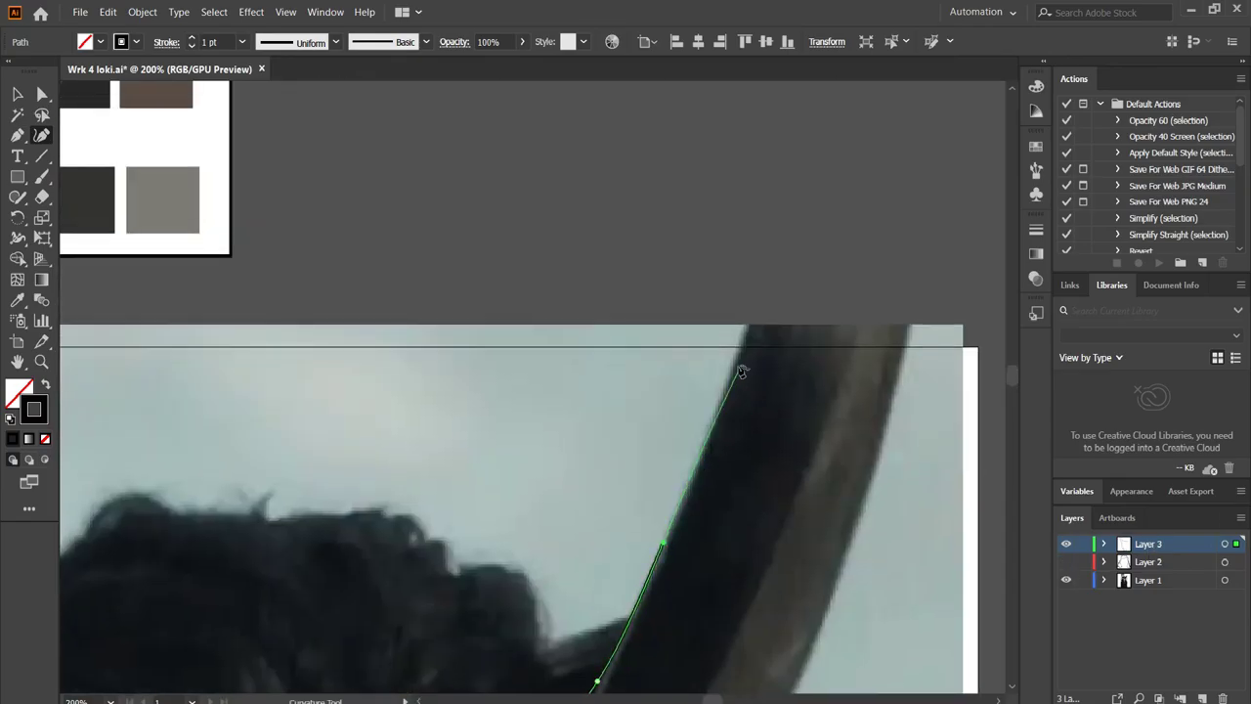
Bring the outline down the horn's outer edge to the bottom of the cheek guard.
scroll(891, 426, "down", 5)
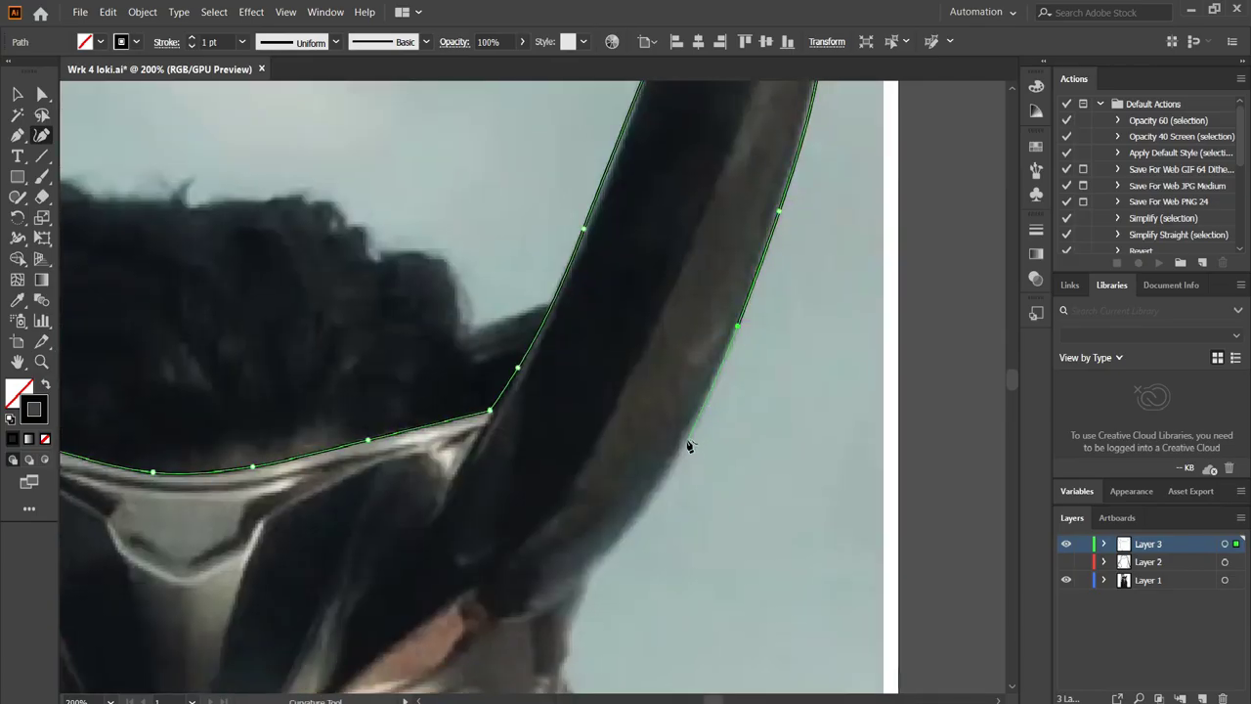
left_click(690, 441)
scroll(689, 441, "down", 2)
left_click(548, 341)
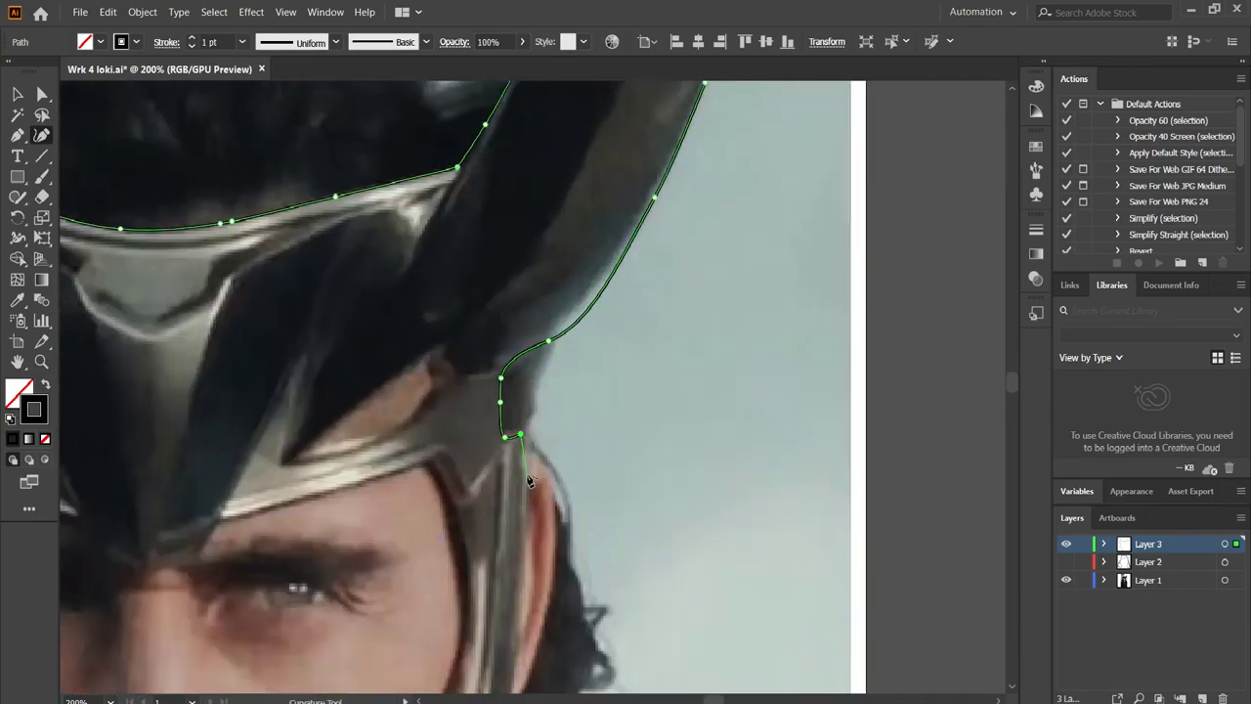
scroll(528, 480, "down", 5)
scroll(489, 293, "right", 1)
left_click(479, 221)
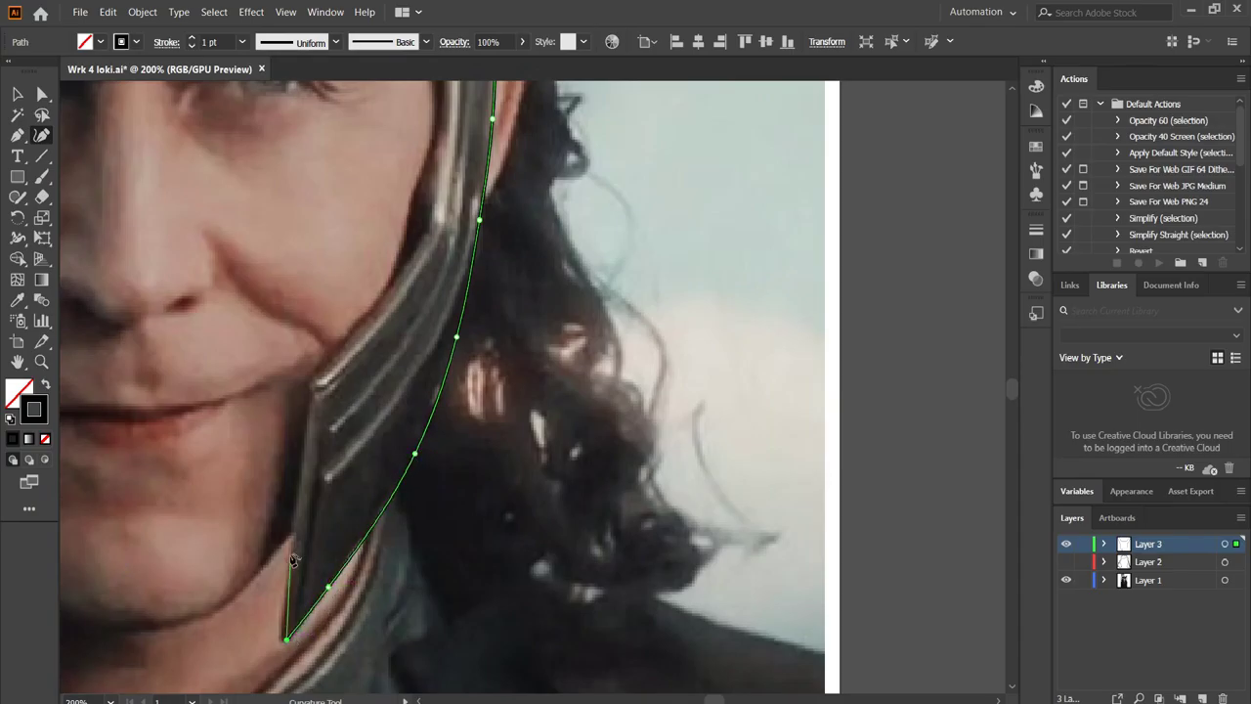
Complete the outline up the cheek guard, the helmet side and the inner visor edge.
scroll(311, 391, "up", 4)
scroll(310, 391, "right", 1)
scroll(393, 389, "up", 2)
left_click(393, 389)
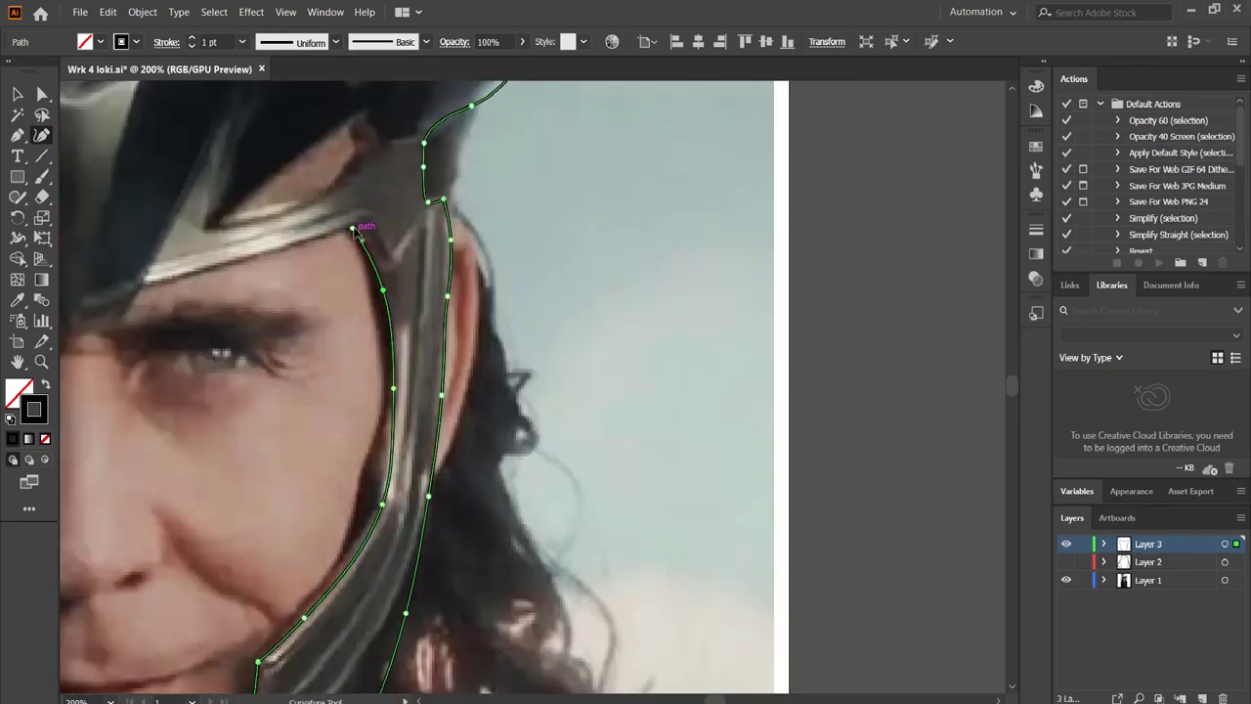
scroll(357, 231, "left", 3)
left_click(460, 278)
left_click(318, 275)
left_click_drag(207, 236, 406, 315)
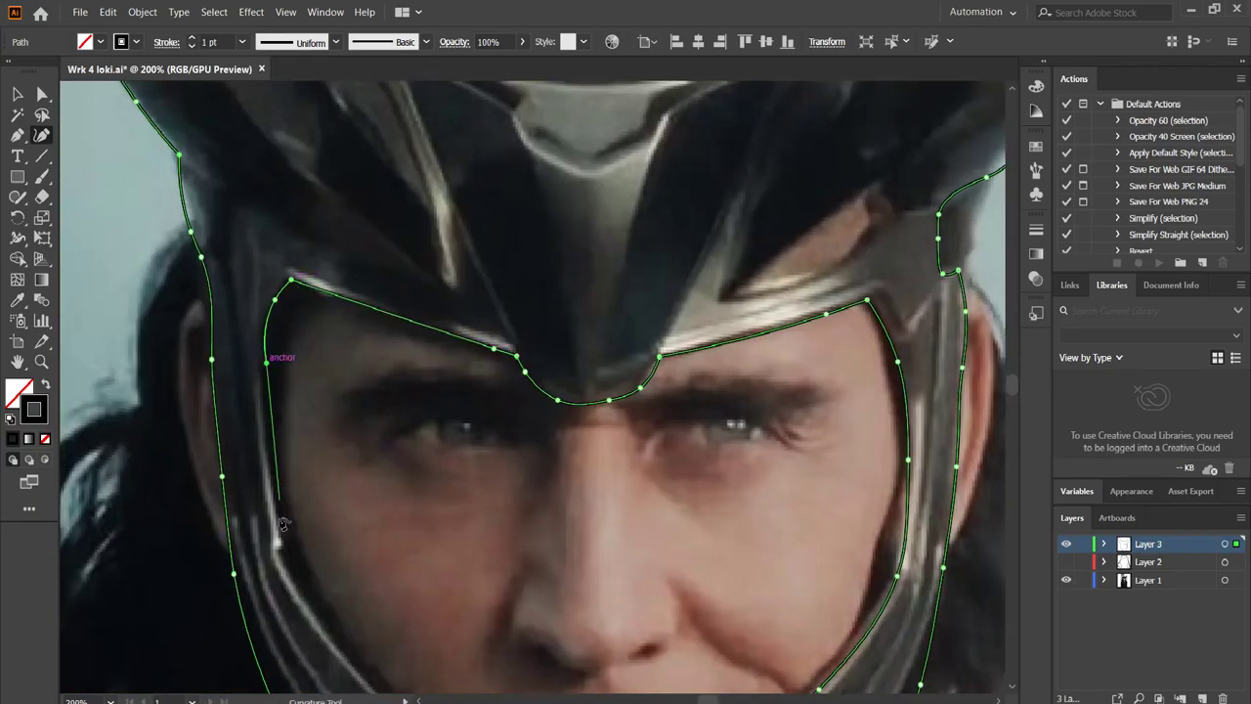
key("ctrl+1")
key("ctrl+plus")
Join the open end of the nose-bridge curve on the helmet outline.
left_click(494, 557)
key("ctrl+a")
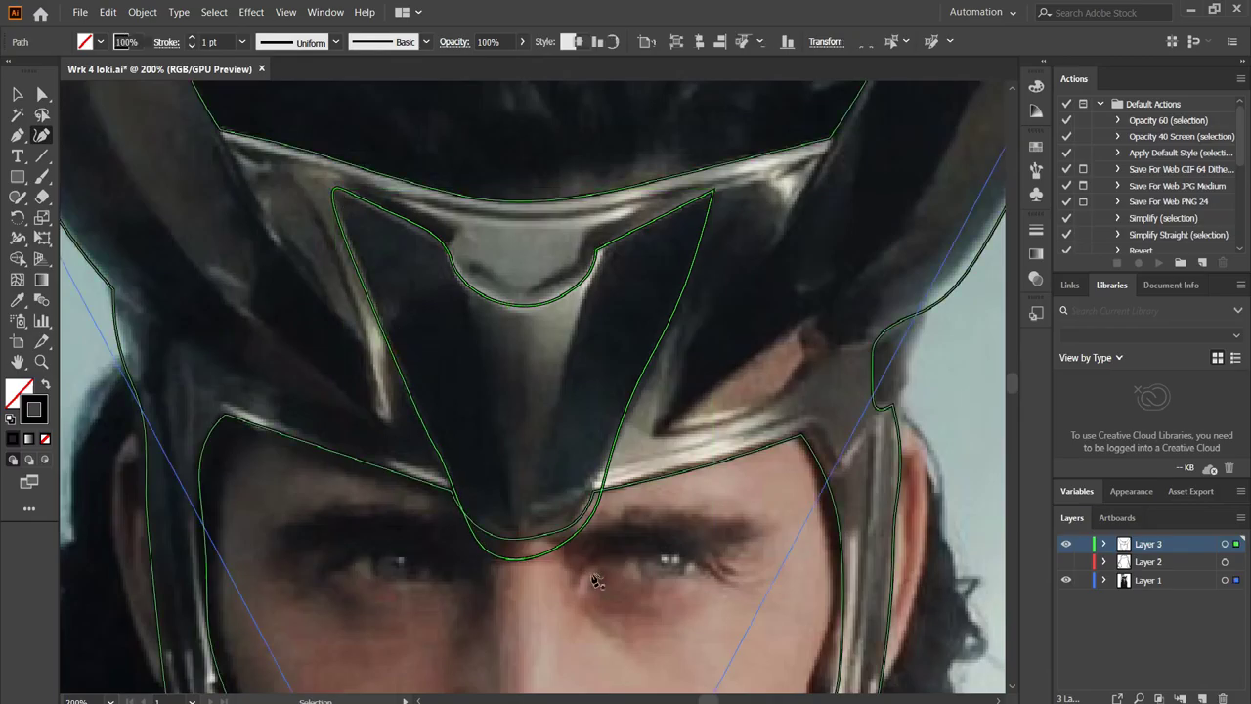
key("shift+m")
key("ctrl+plus")
key("ctrl+plus")
key("ctrl+plus")
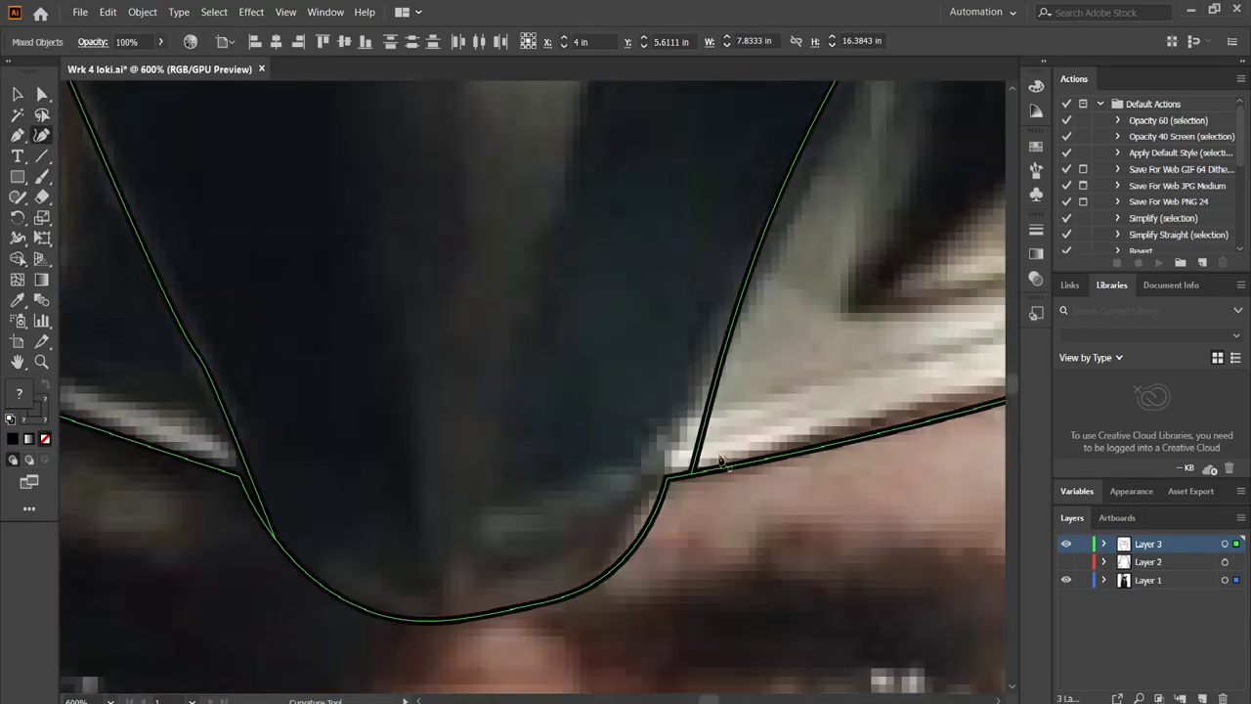
key("shift+grave")
left_click(242, 473)
key("ctrl+1")
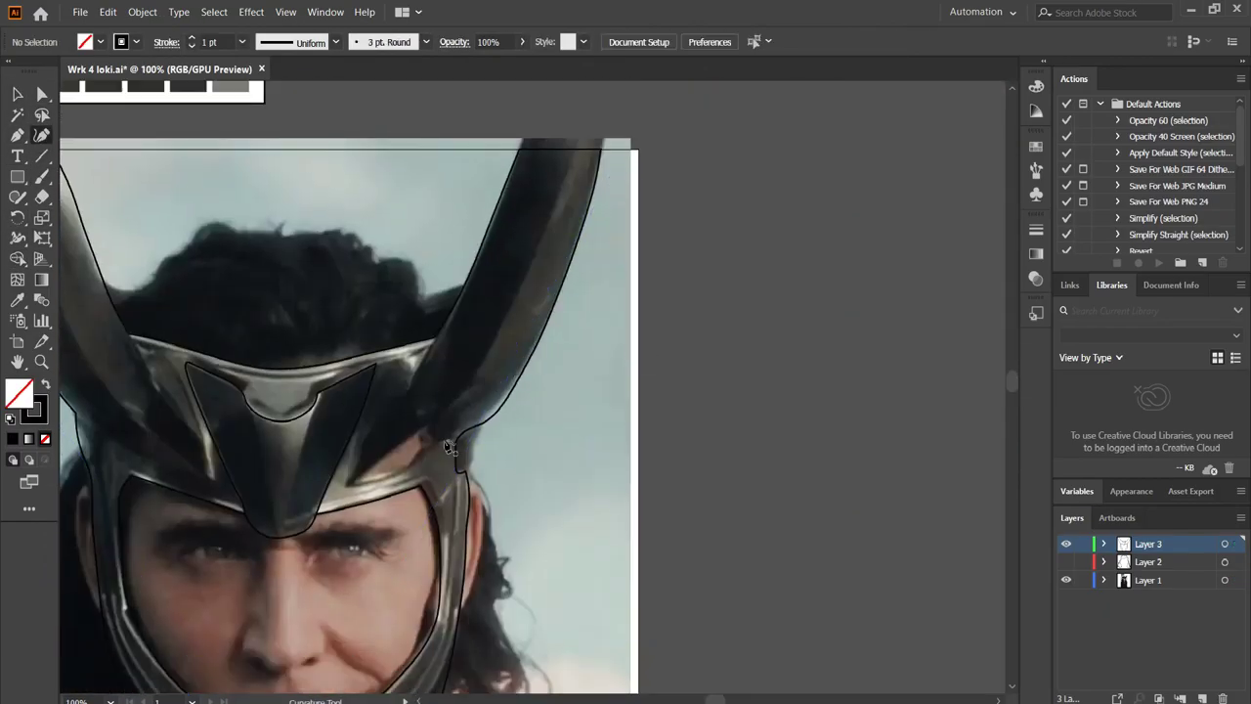
Draw a closed inner line down the first horn.
scroll(615, 185, "up", 3)
left_click(578, 187)
left_click(564, 233)
left_click(452, 488)
left_click(616, 196)
left_click(579, 186)
key("ctrl+a")
key("ctrl+shift+a")
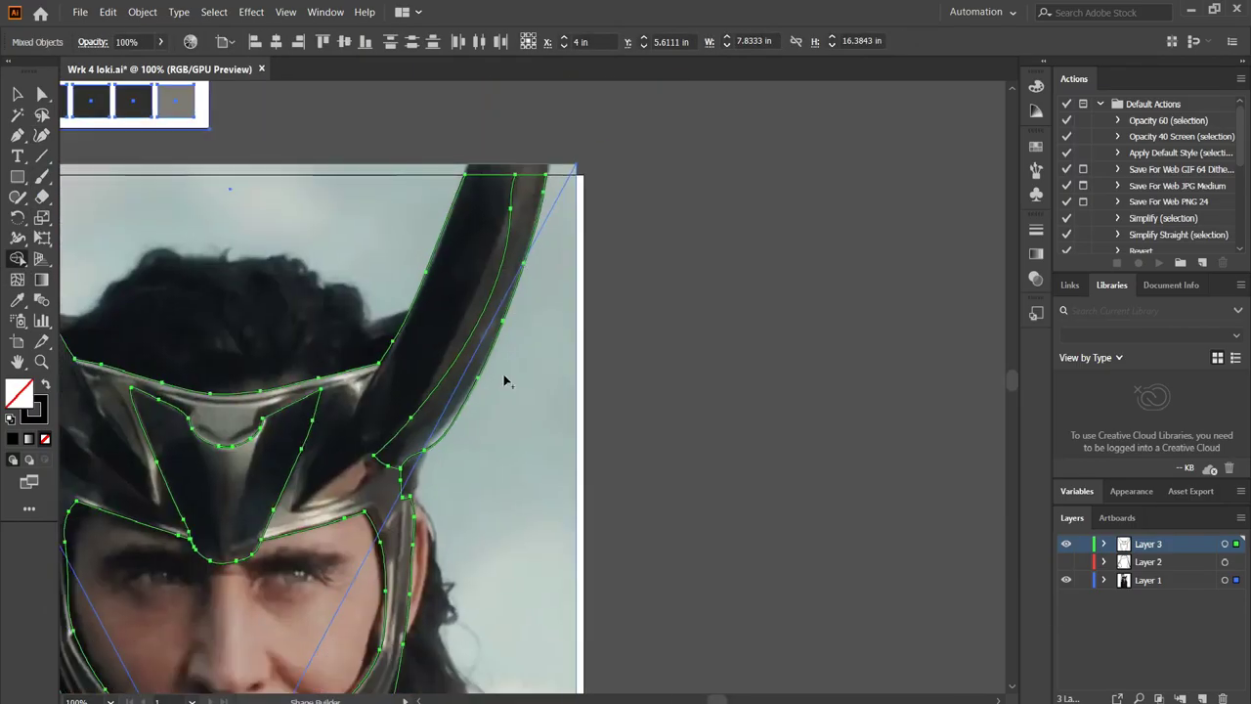
Add an inner line on the second horn.
scroll(516, 520, "down", 3)
left_click(544, 522)
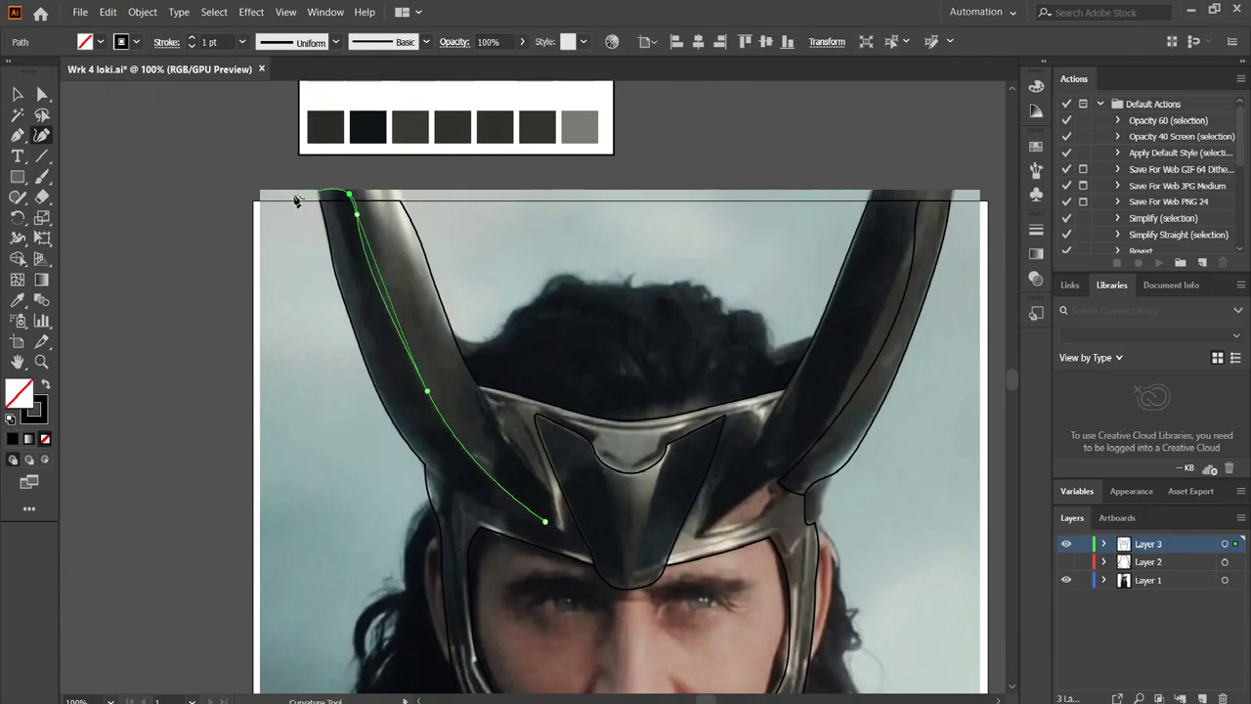
key("ctrl+a")
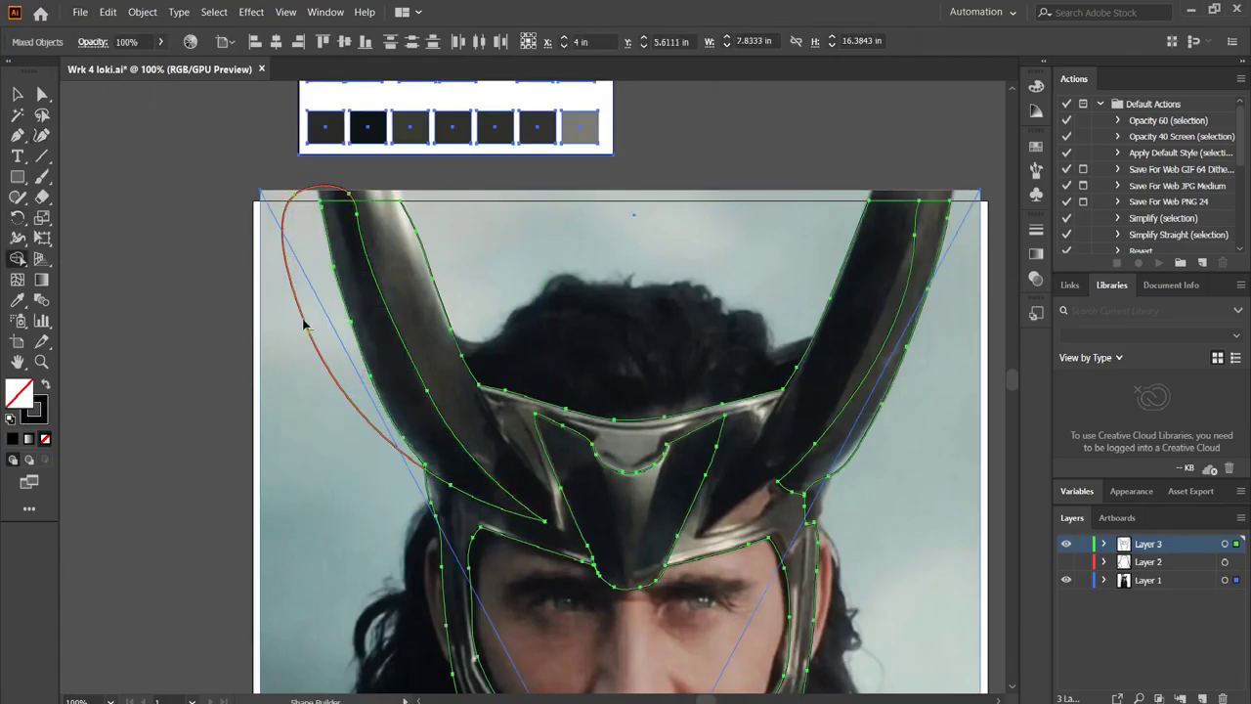
key("v")
scroll(451, 472, "down", 3)
scroll(451, 472, "up", 5)
Draw a dividing line across the helmet.
key("shift+grave")
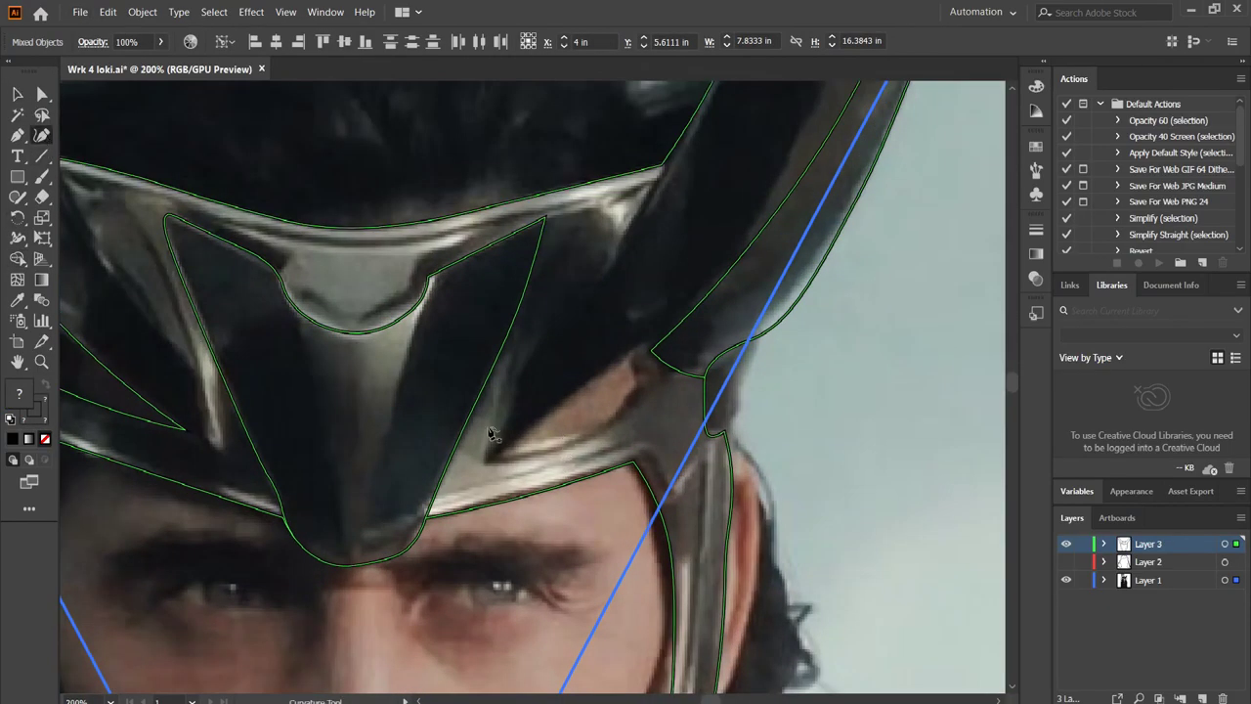
left_click(491, 457)
left_click(634, 352)
left_click(490, 458)
scroll(796, 509, "down", 3)
Deselect the finished line, then select the newly drawn helmet ridge line.
key("ctrl+shift+a")
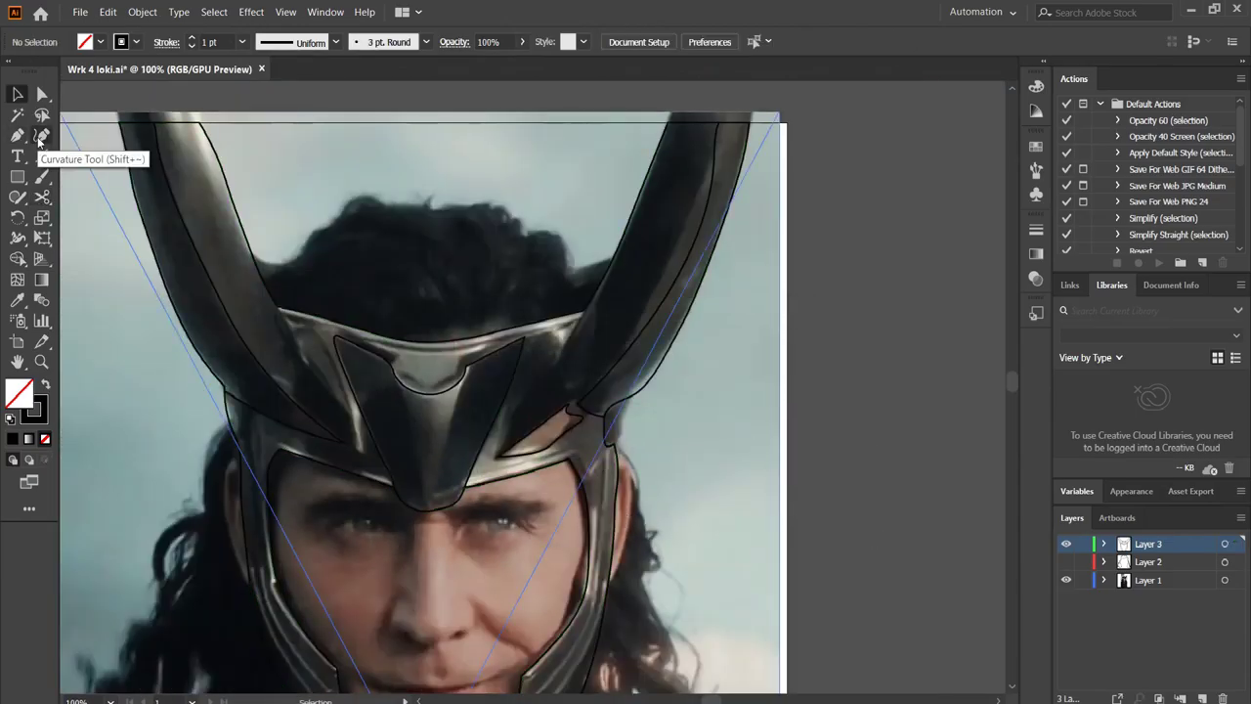
scroll(590, 339, "up", 2)
key("v")
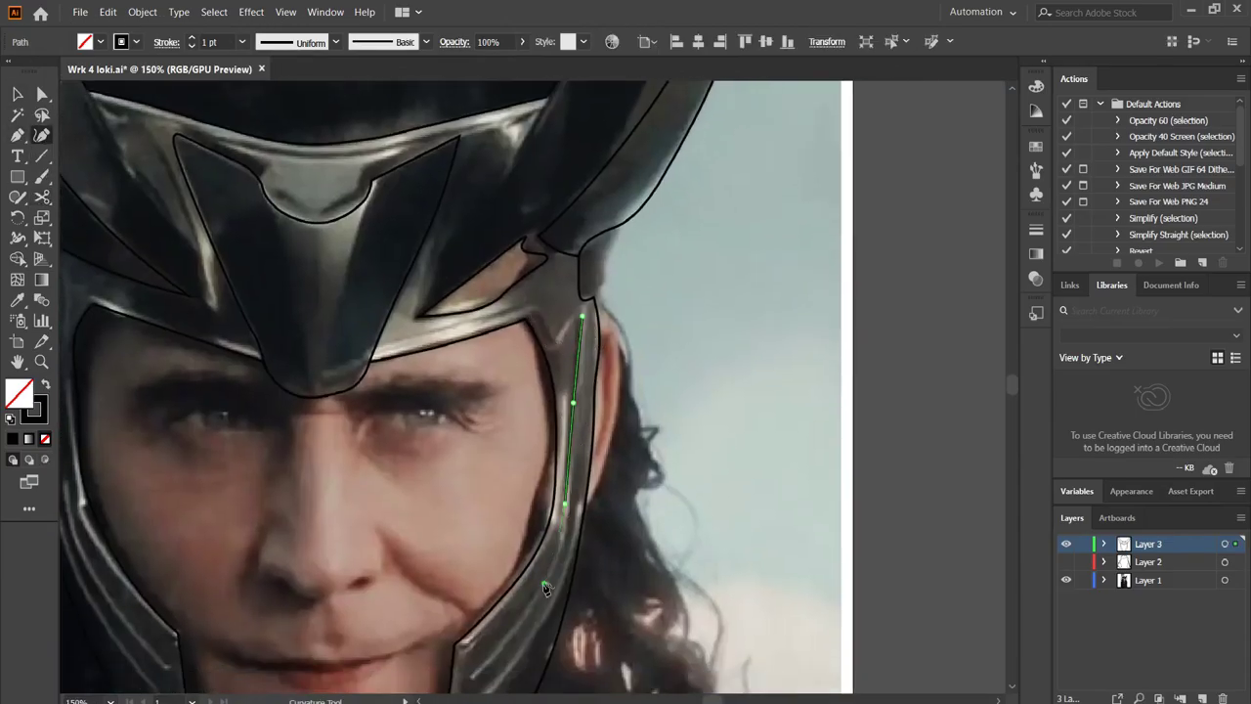
scroll(488, 391, "down", 2)
left_click(388, 437)
scroll(388, 437, "up", 2)
scroll(388, 436, "up", 2)
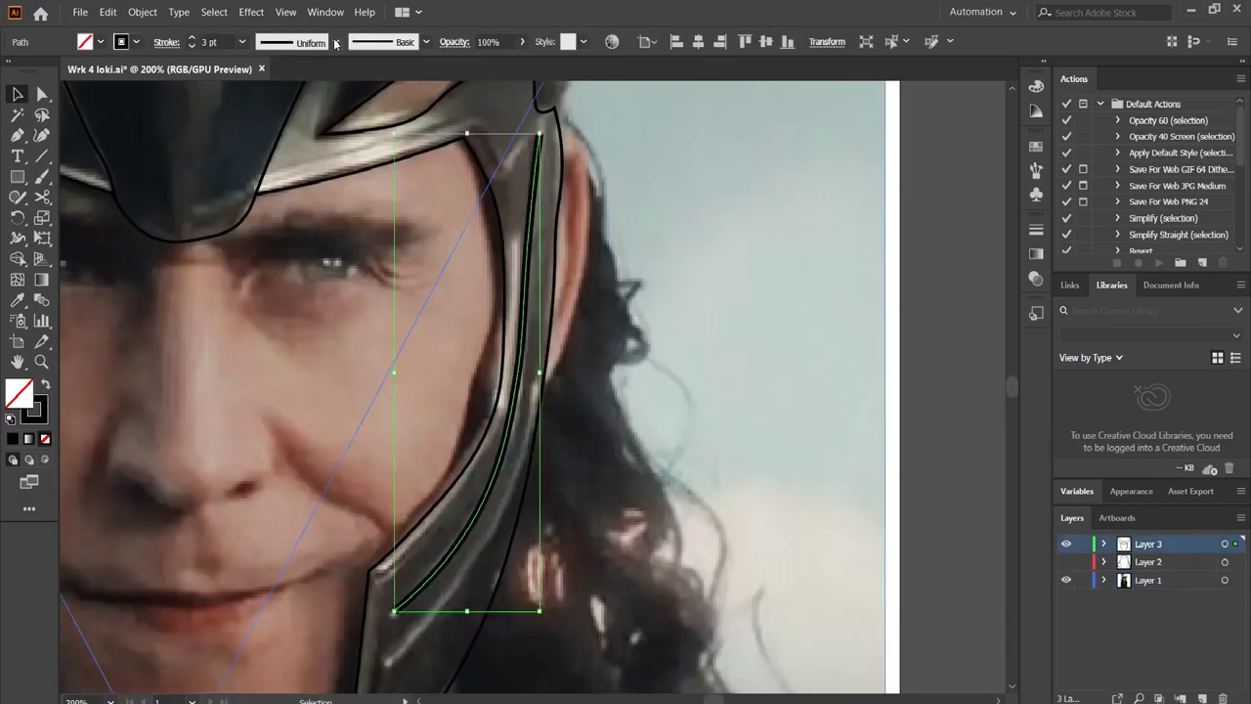
Add a ridge line along the helmet edge with a tapered width profile and set stroke weight.
key("shift+grave")
left_click(534, 383)
left_click(501, 509)
left_click(336, 41)
left_click(242, 41)
key("v")
key("ctrl+1")
scroll(466, 590, "up", 3)
Draw the inner ridge curves on the lower-left cheek guard, then deselect them.
left_click(336, 196)
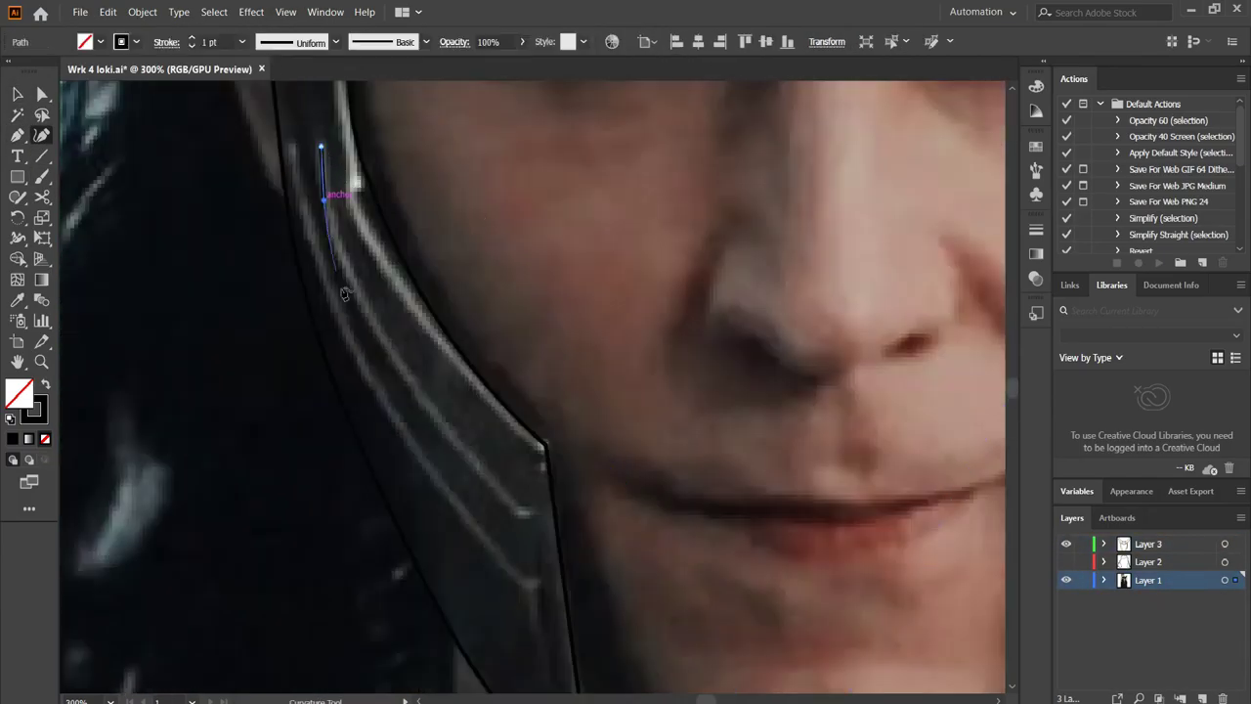
left_click(411, 356)
left_click(455, 351)
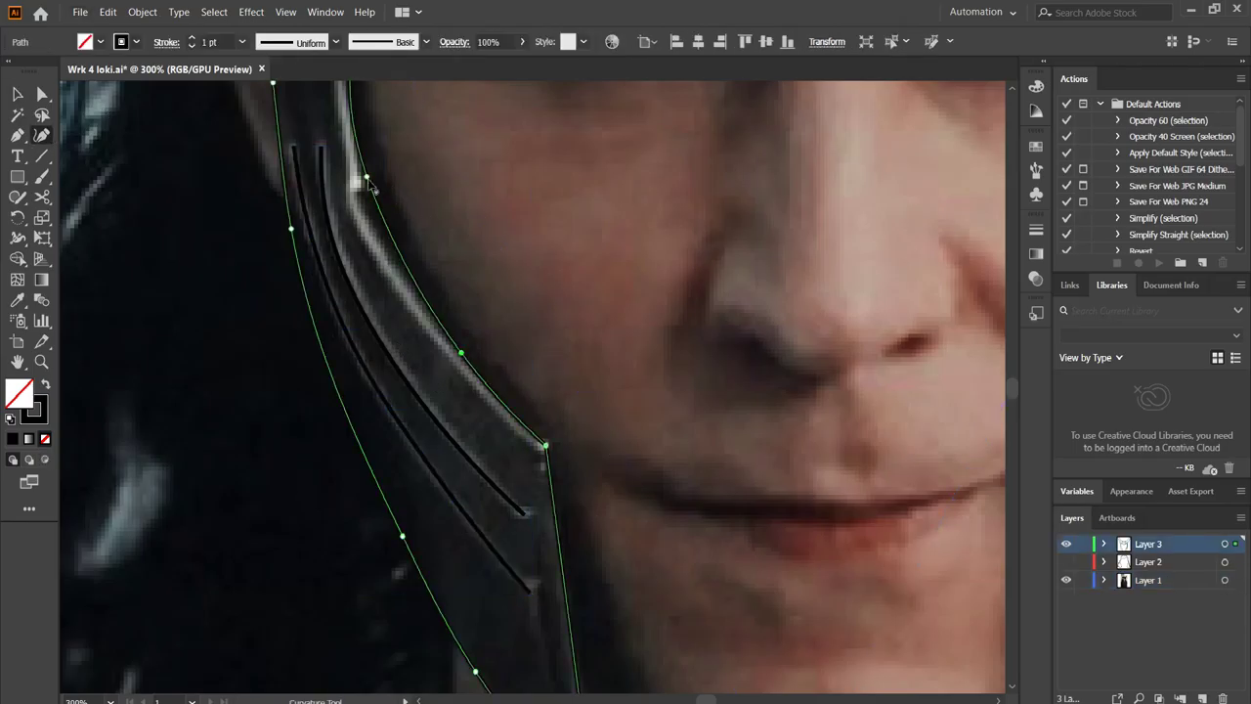
scroll(377, 497, "up", 1)
left_click(290, 148)
scroll(289, 148, "down", 2)
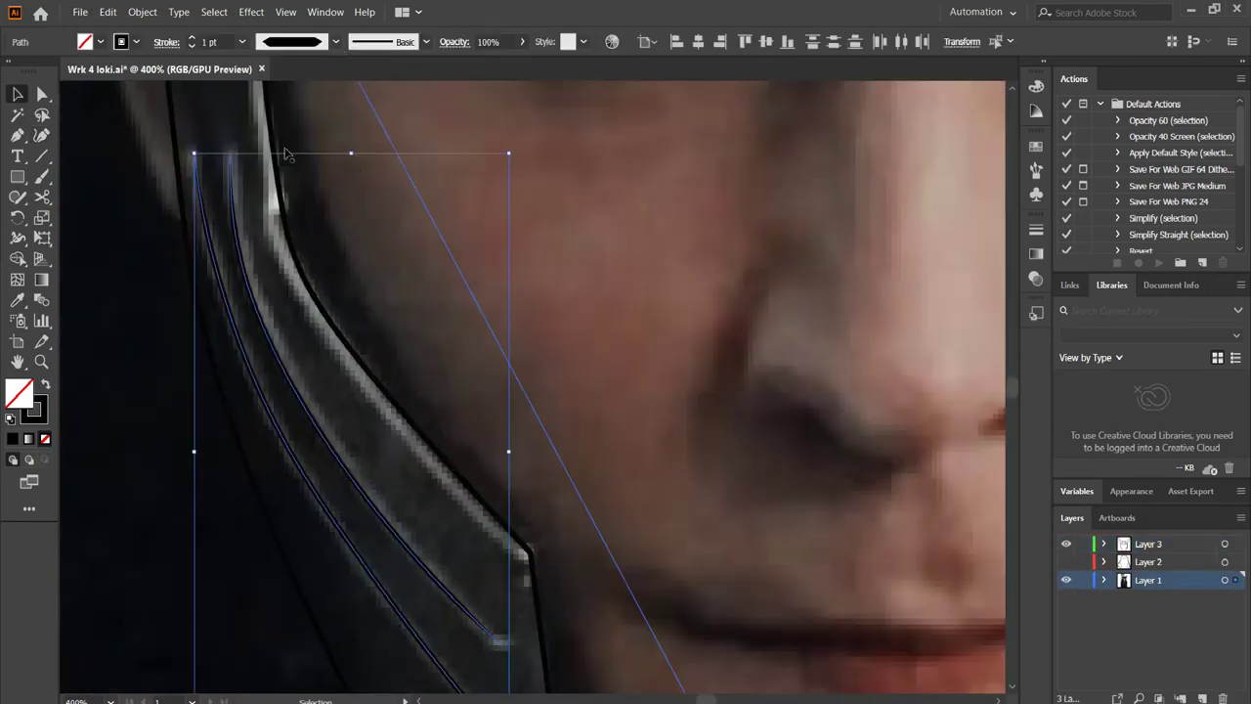
key("ctrl+shift+a")
scroll(854, 435, "down", 2)
scroll(220, 386, "up", 1)
Find the stray path in Layer 1 and delete it.
left_click(564, 516)
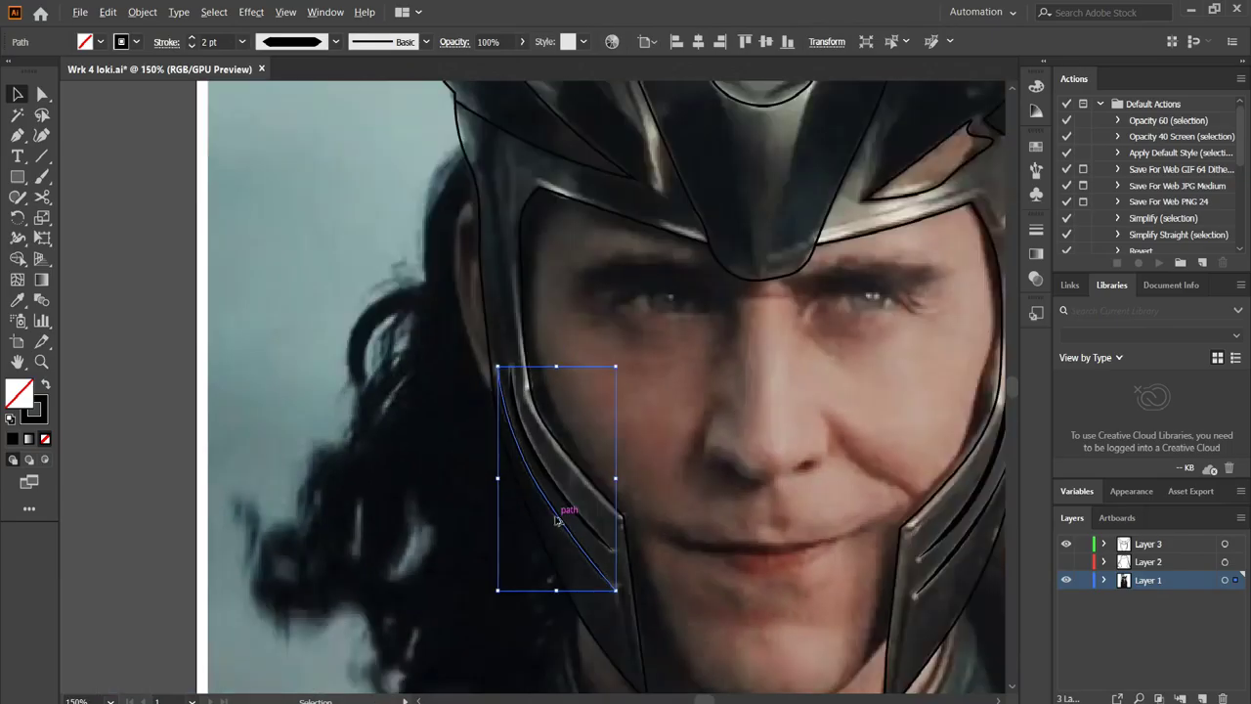
left_click(1103, 580)
scroll(1120, 621, "down", 2)
scroll(1124, 637, "up", 2)
left_click(1143, 633)
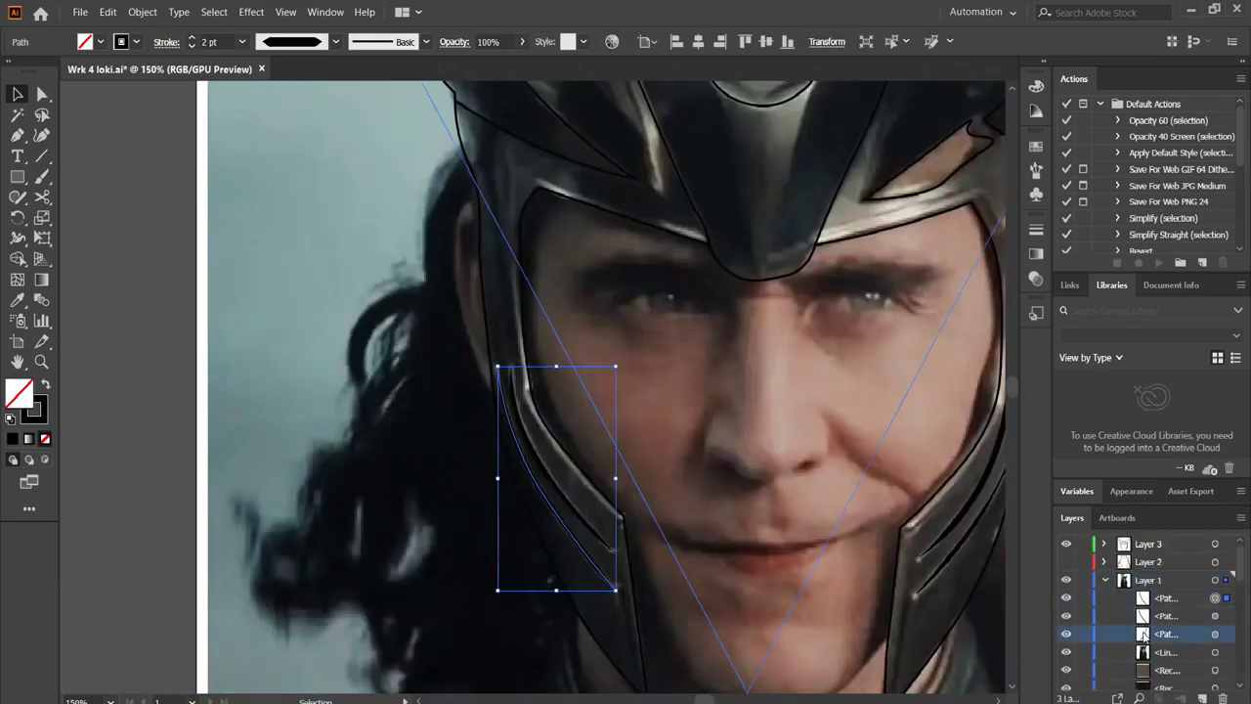
key("Delete")
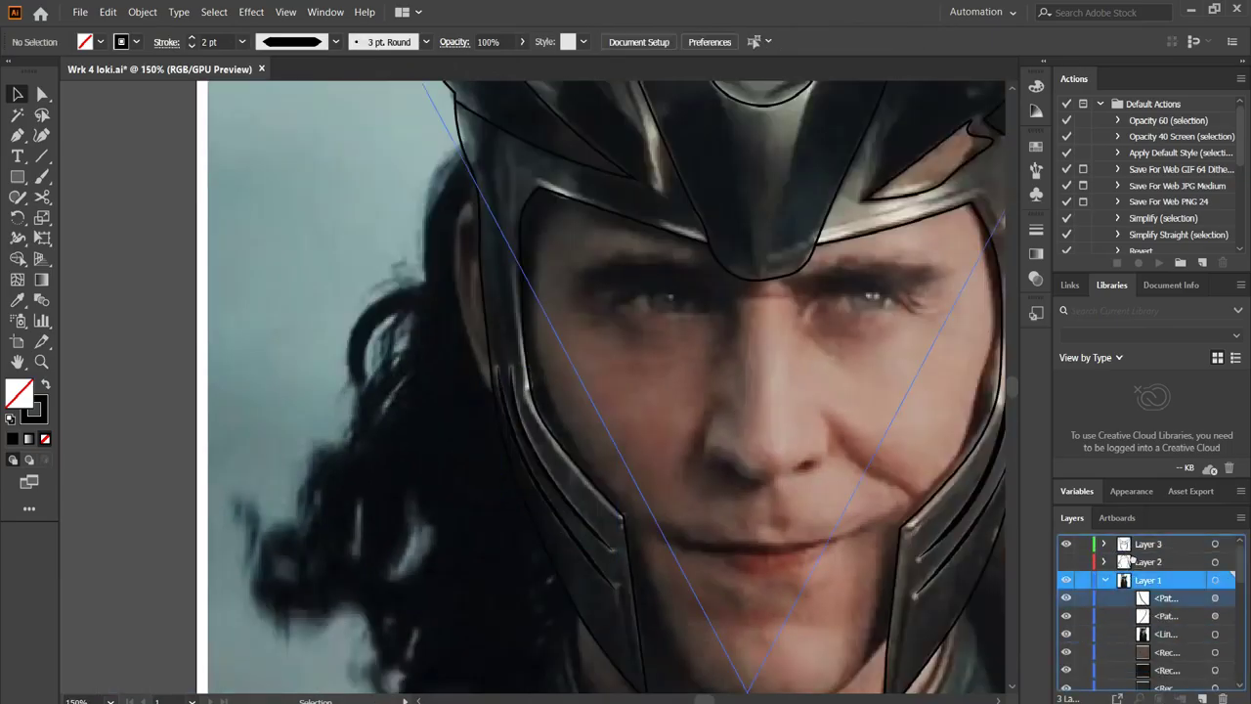
Lock Layers 1 and 2, then toggle the reference photo to check the helmet lines.
left_click(1104, 579)
left_click_drag(1082, 580, 1082, 561)
key("ctrl+minus")
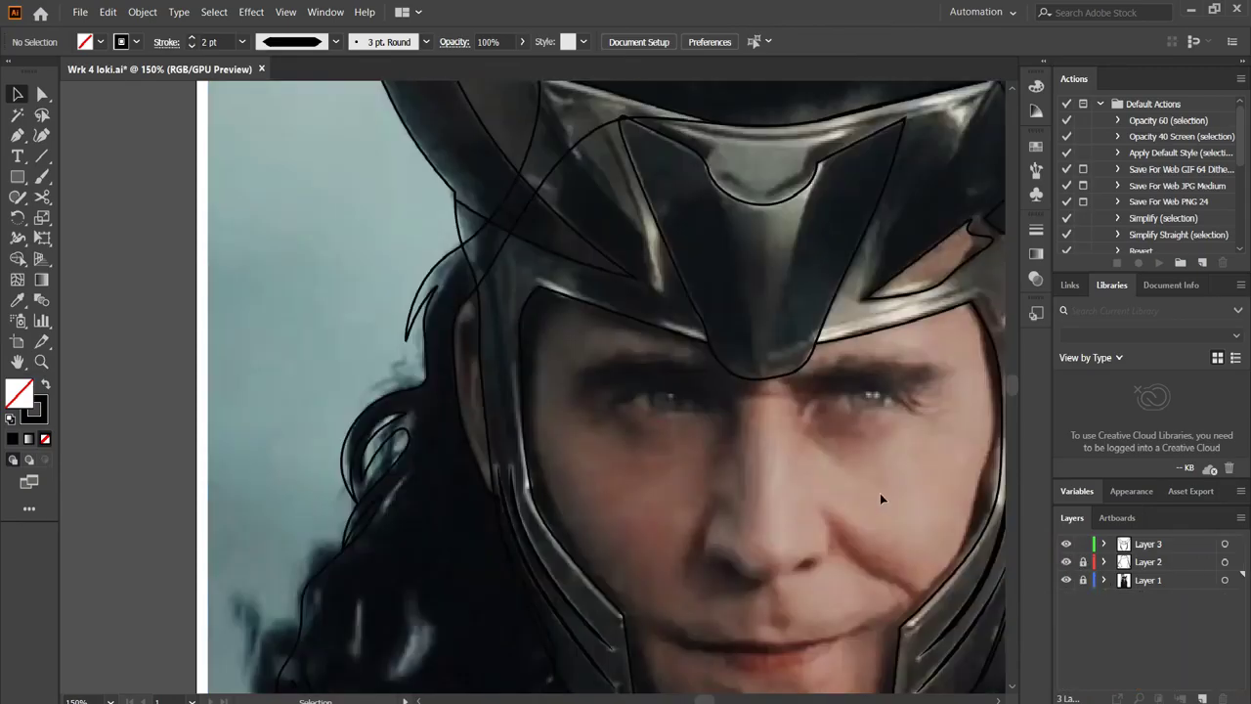
key("ctrl+minus")
left_click(1065, 580)
left_click(1065, 580)
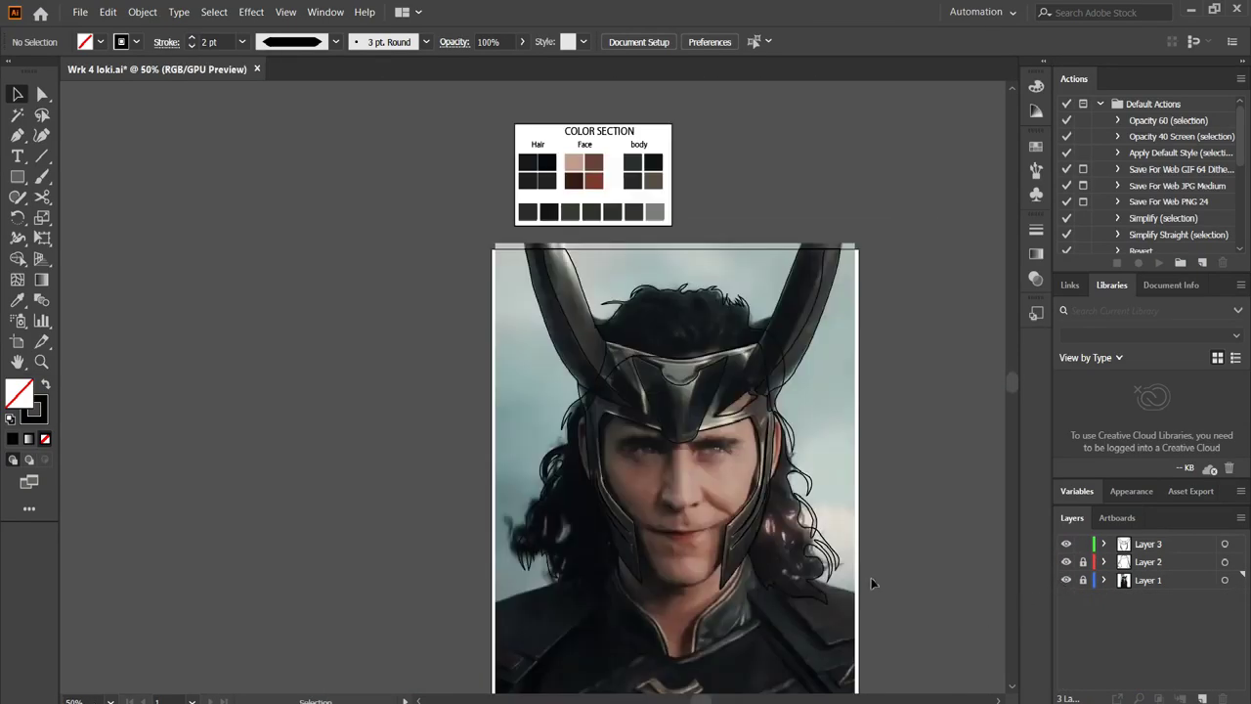
scroll(587, 440, "right", 2)
key("ctrl+plus")
key("shift+grave")
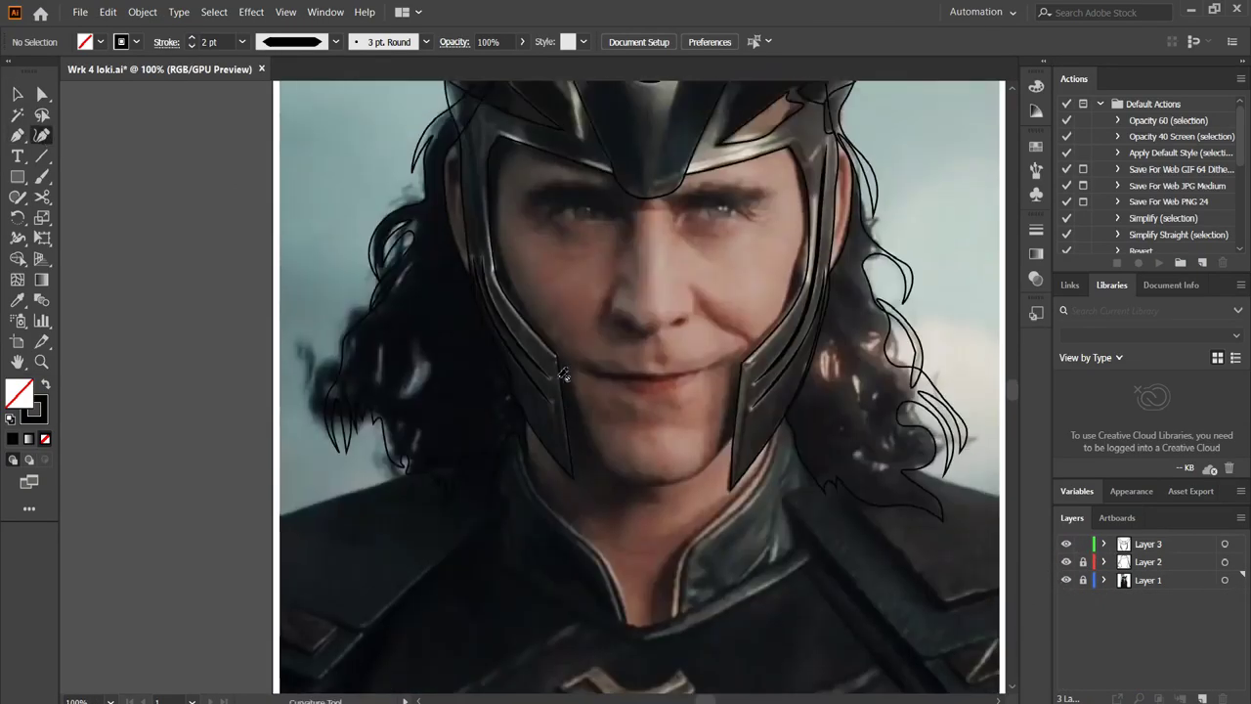
Trace the neckline from the left collar, up the right collar, and down to the bottom-right corner.
left_click(509, 319)
left_click(524, 370)
left_click(571, 430)
left_click(610, 477)
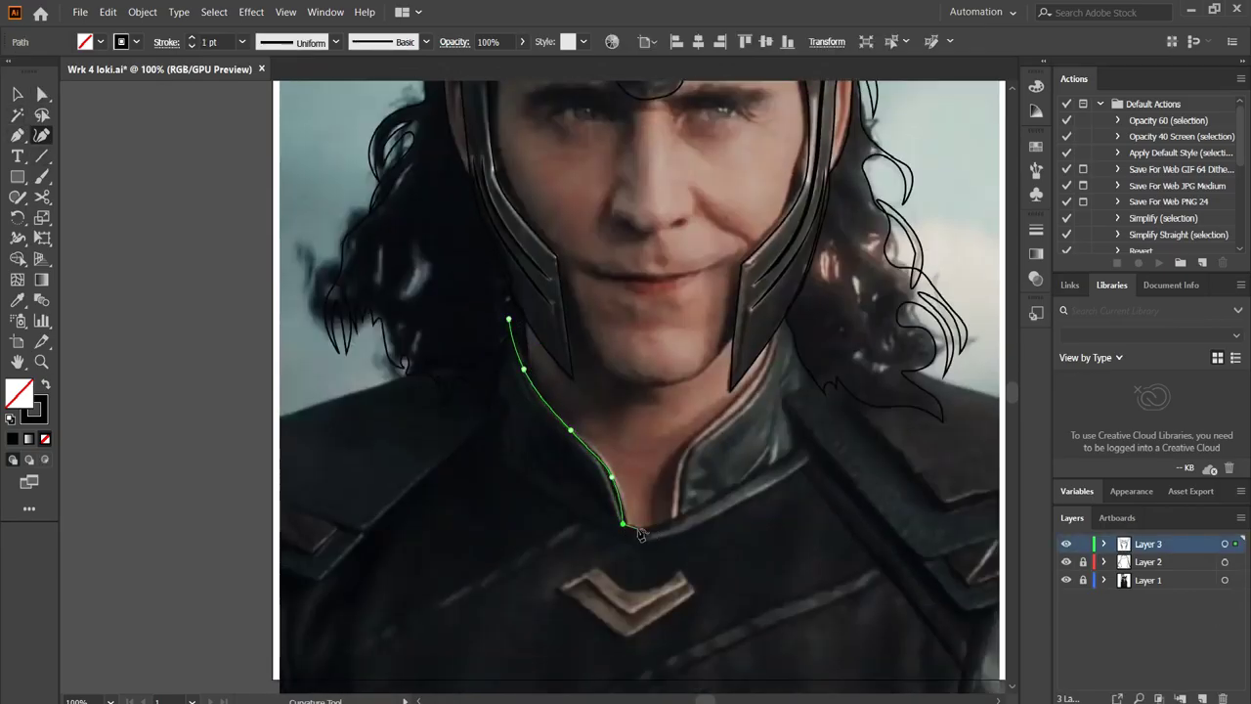
left_click(799, 318)
scroll(799, 323, "right", 5)
left_click(581, 352)
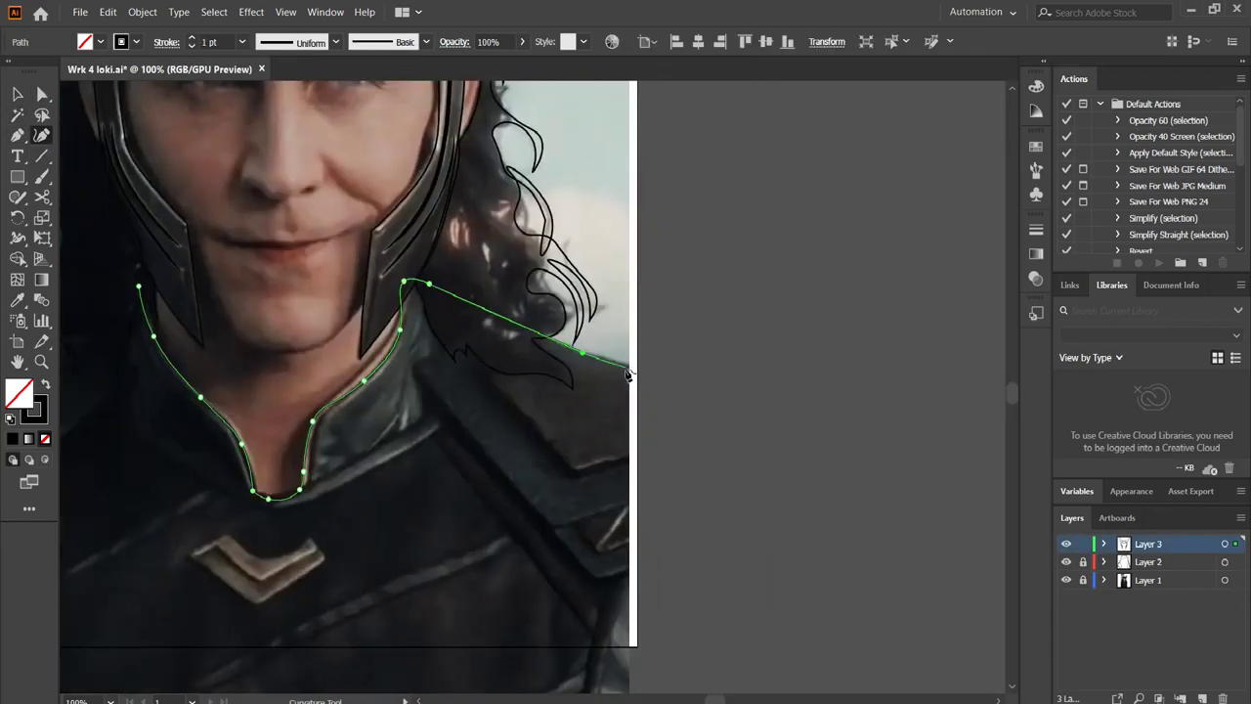
left_click(636, 646)
Carry the tunic outline along the bottom edge and left shoulder, closing it at the collar.
scroll(636, 645, "left", 10)
left_click(600, 540)
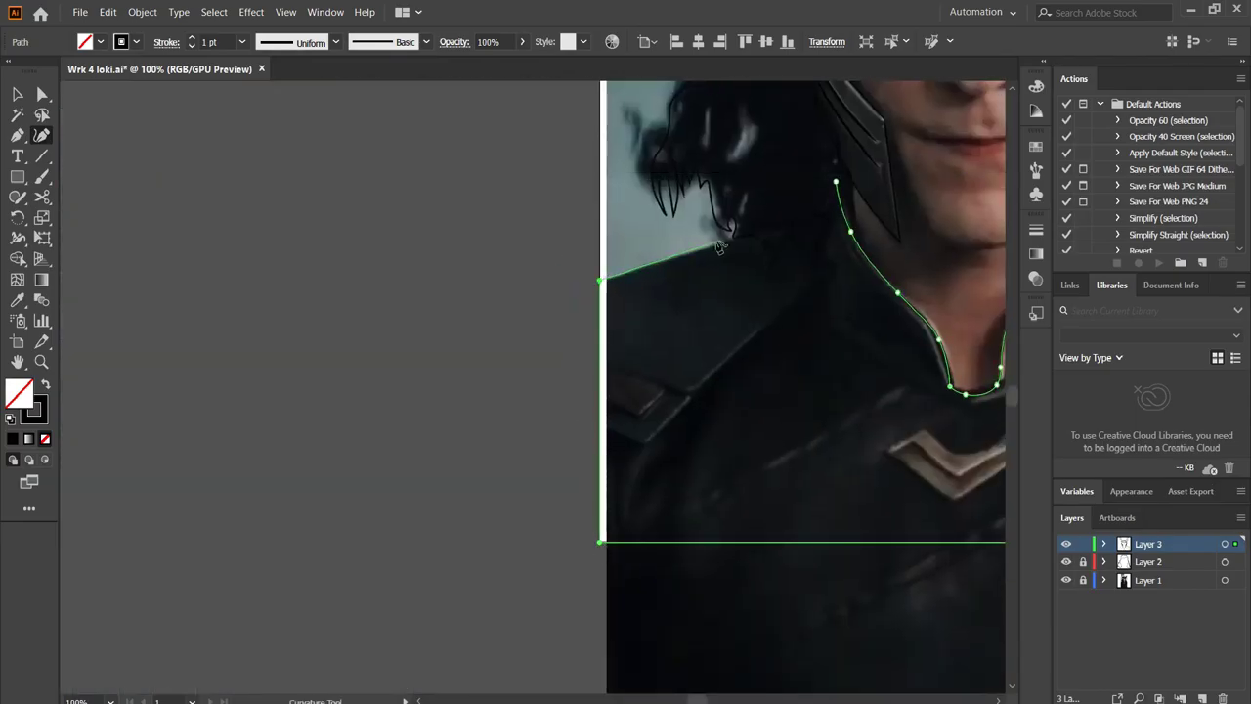
left_click(836, 181)
scroll(835, 182, "down", 2)
scroll(587, 293, "up", 5)
left_click_drag(537, 290, 573, 294)
left_click(573, 394)
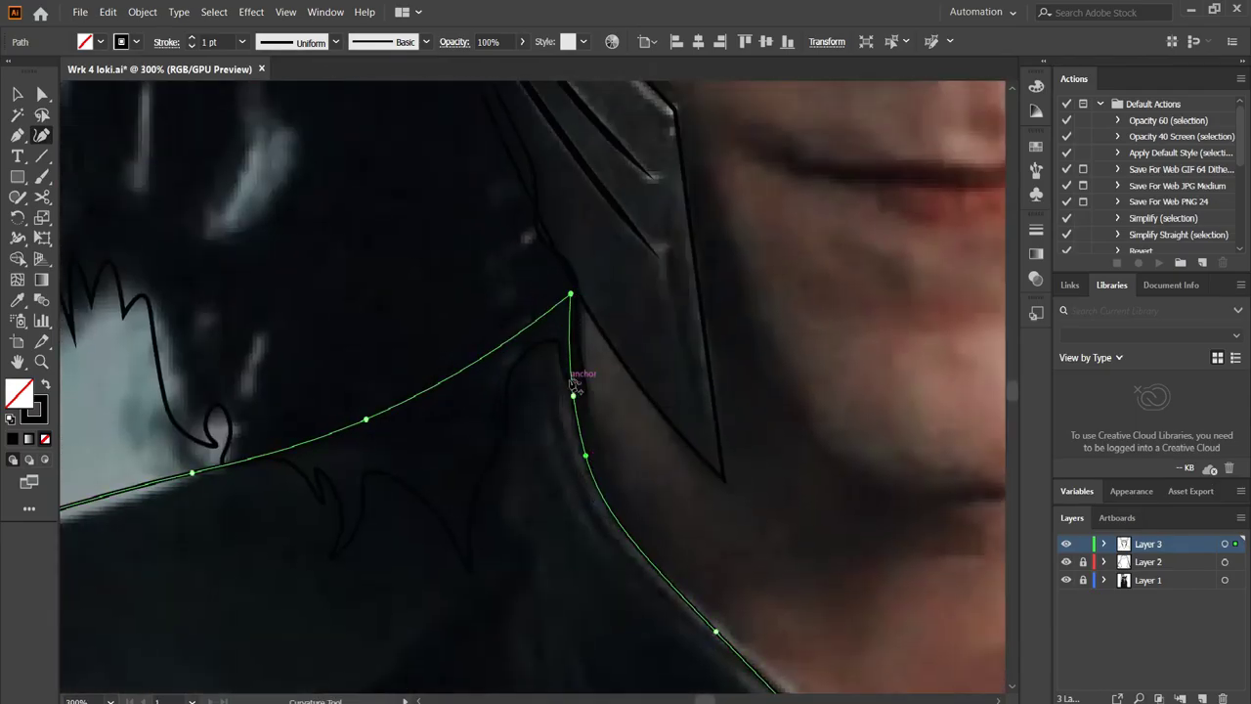
scroll(575, 385, "down", 2)
scroll(743, 366, "down", 2)
scroll(489, 391, "up", 2)
scroll(437, 442, "down", 1)
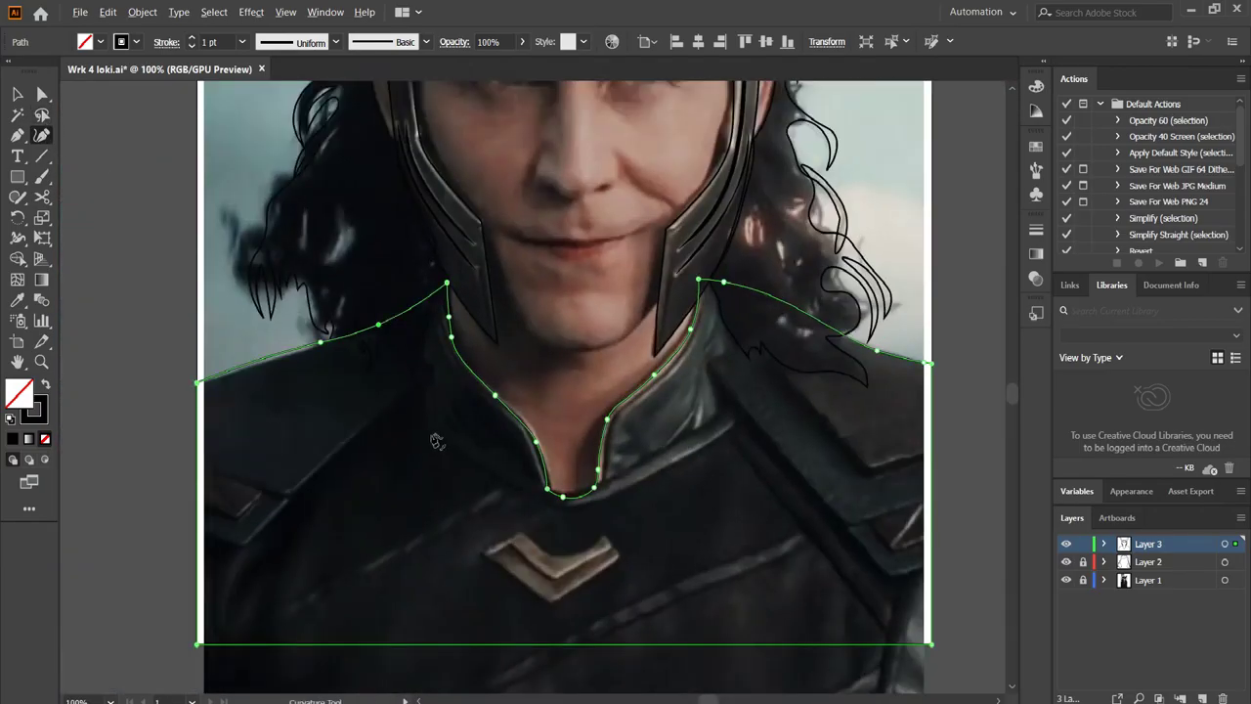
scroll(437, 442, "up", 2)
Trace the closed left collar flap shape.
left_click(146, 594)
left_click(257, 488)
left_click(396, 374)
left_click(424, 274)
scroll(391, 391, "right", 2)
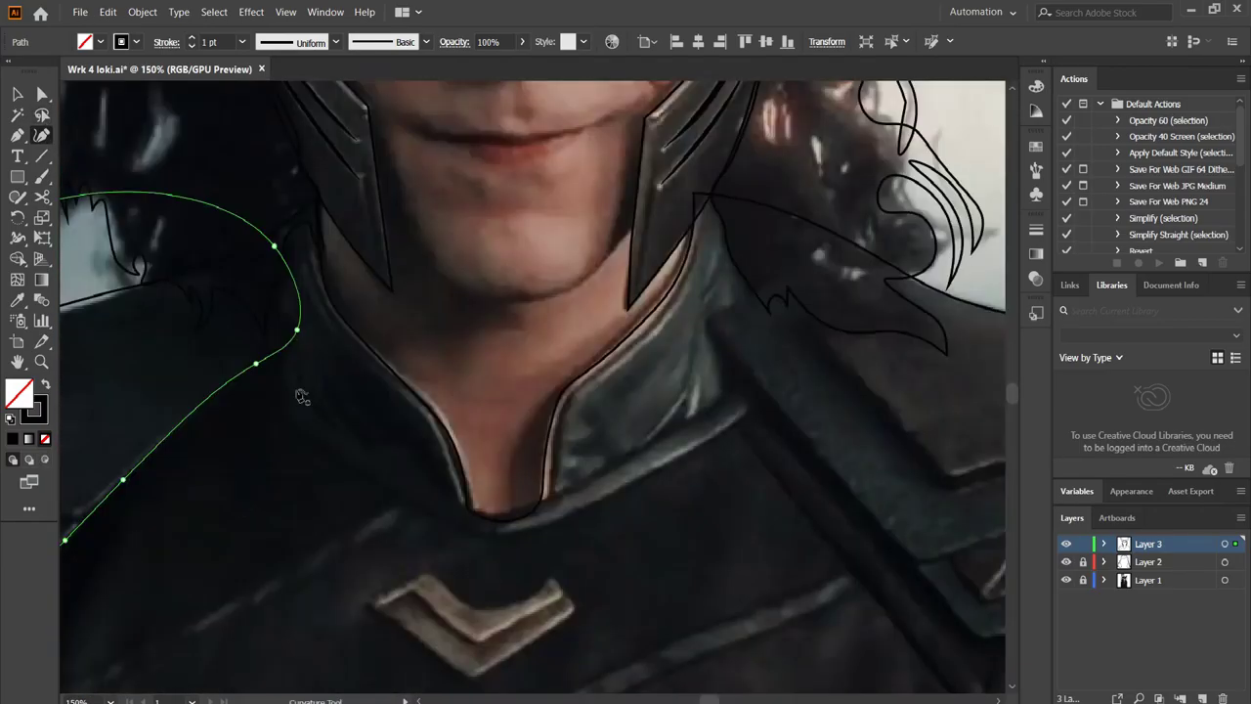
key("Escape")
left_click(284, 399)
left_click(367, 461)
left_click(459, 512)
left_click(400, 313)
key("Escape")
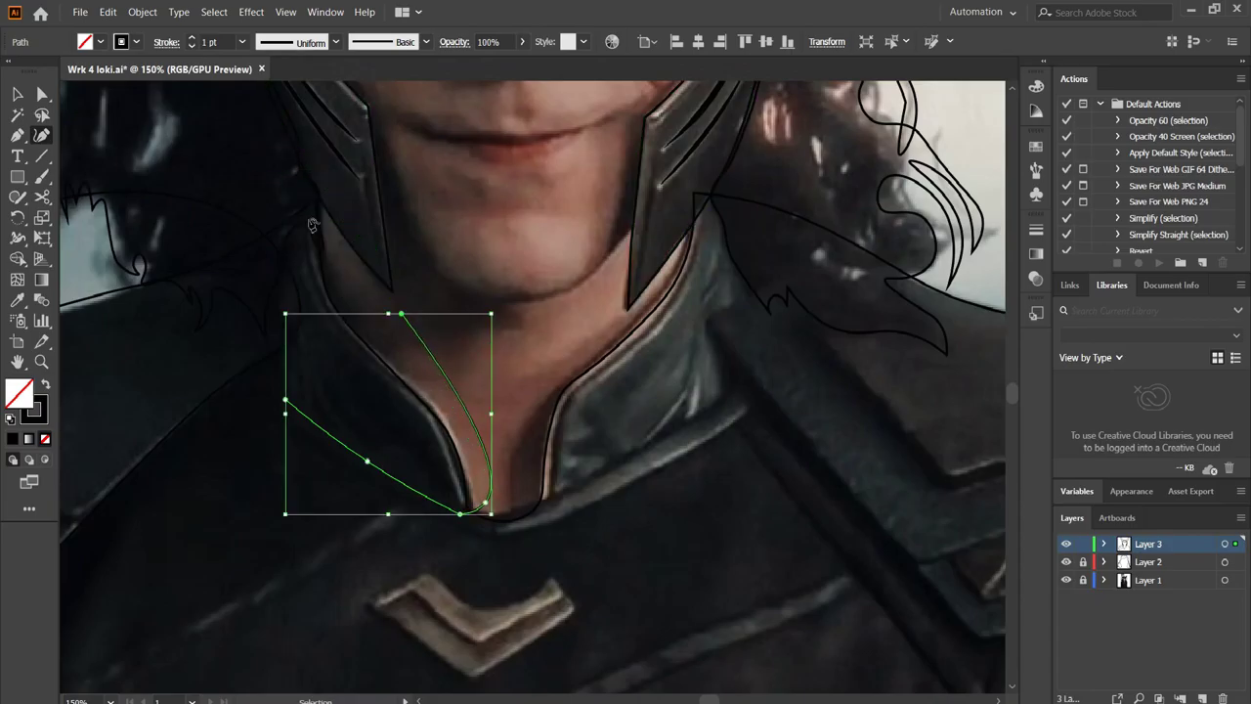
left_click(311, 224)
Trace the closed right collar flap shape.
scroll(489, 391, "up", 1)
scroll(489, 391, "right", 1)
left_click(419, 560)
left_click(476, 553)
left_click(609, 472)
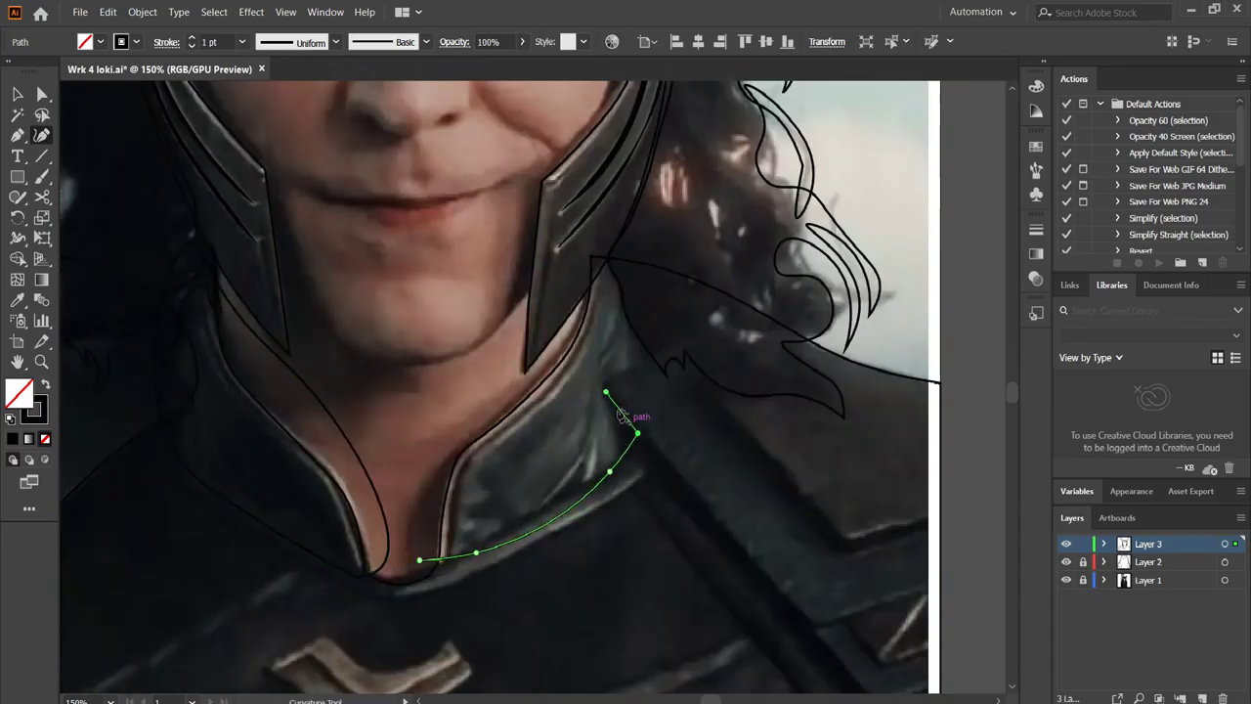
left_click(616, 374)
left_click(656, 353)
left_click(641, 279)
left_click(580, 307)
left_click(420, 559)
Review Layer 3's paths and select the tunic outline with the collar shapes.
key("ctrl+0")
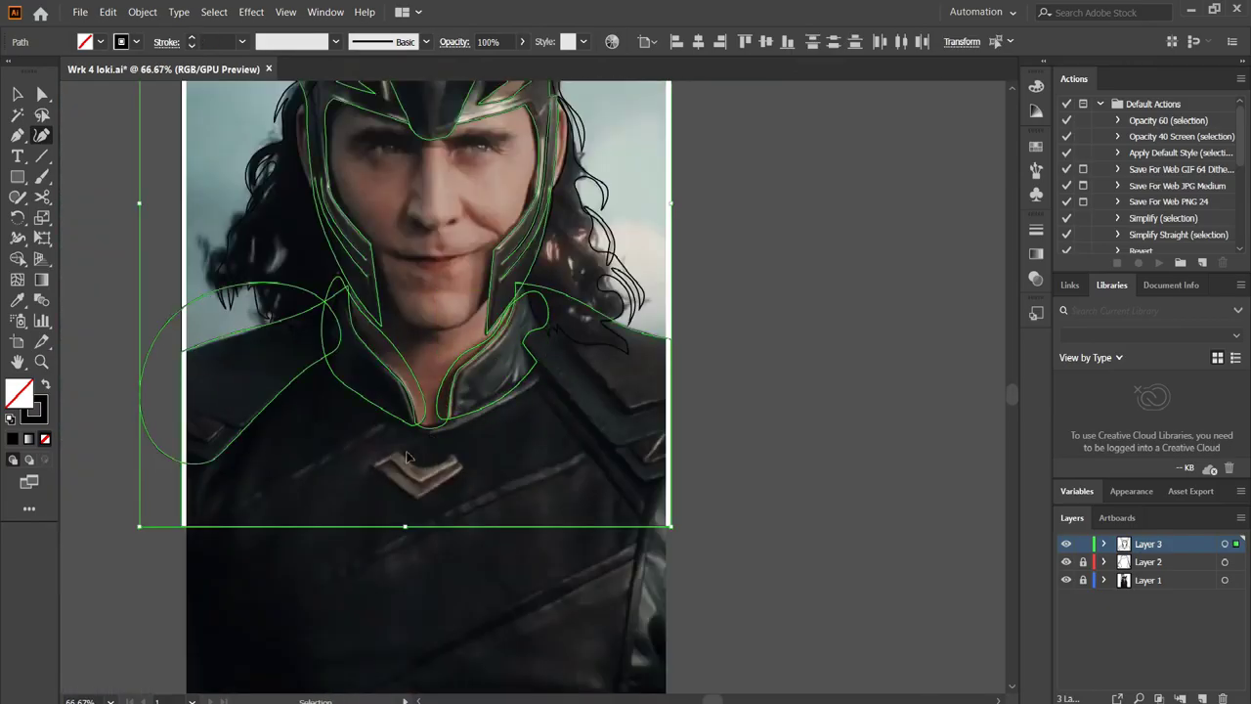
left_click(1104, 544)
left_click(1105, 543)
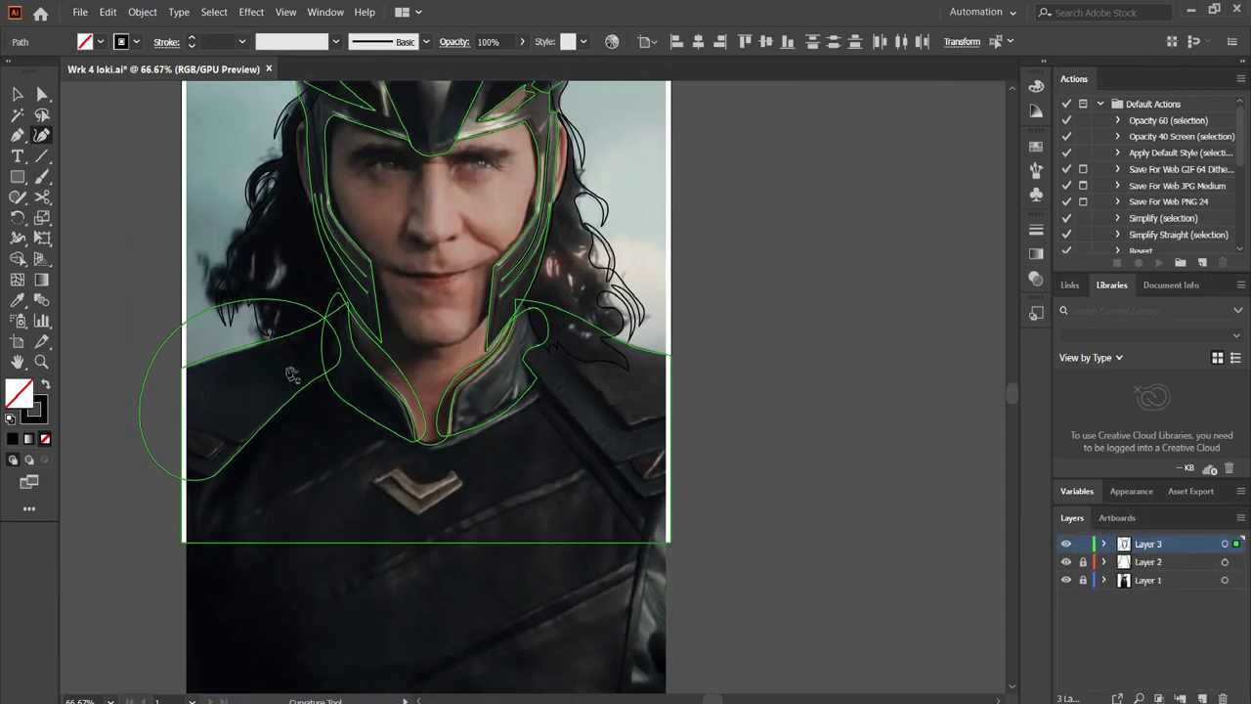
scroll(246, 411, "up", 1)
left_click(210, 335)
left_click(17, 258)
Zoom in on the right collar and add an anchor to its flap outline.
key("v")
key("ctrl+0")
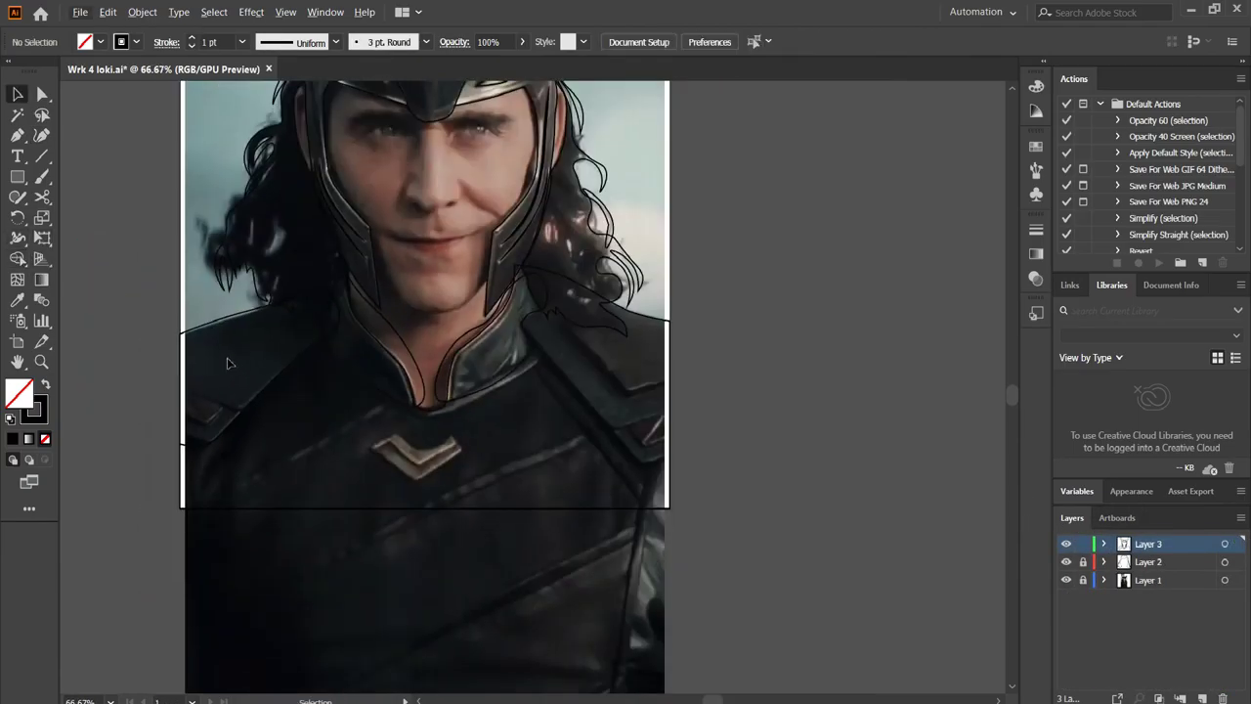
key("ctrl+a")
scroll(311, 381, "up", 2)
key("shift+m")
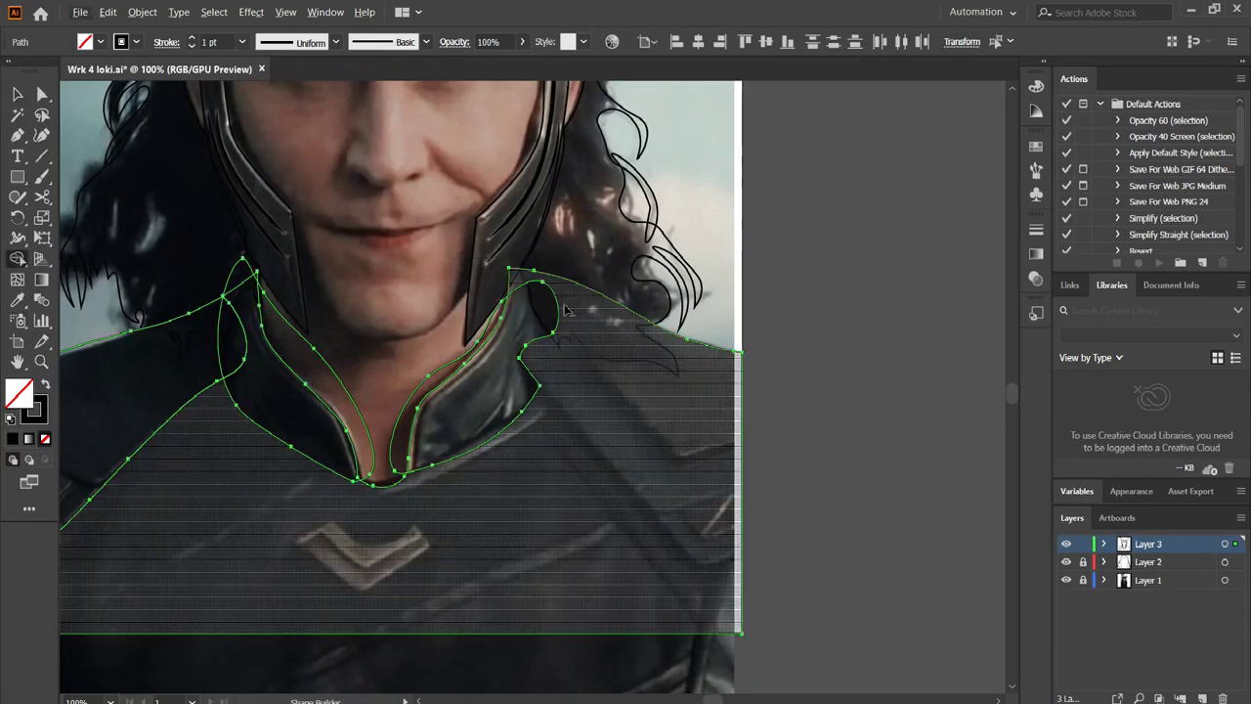
scroll(554, 300, "up", 2)
key("shift+grave")
left_click(460, 283)
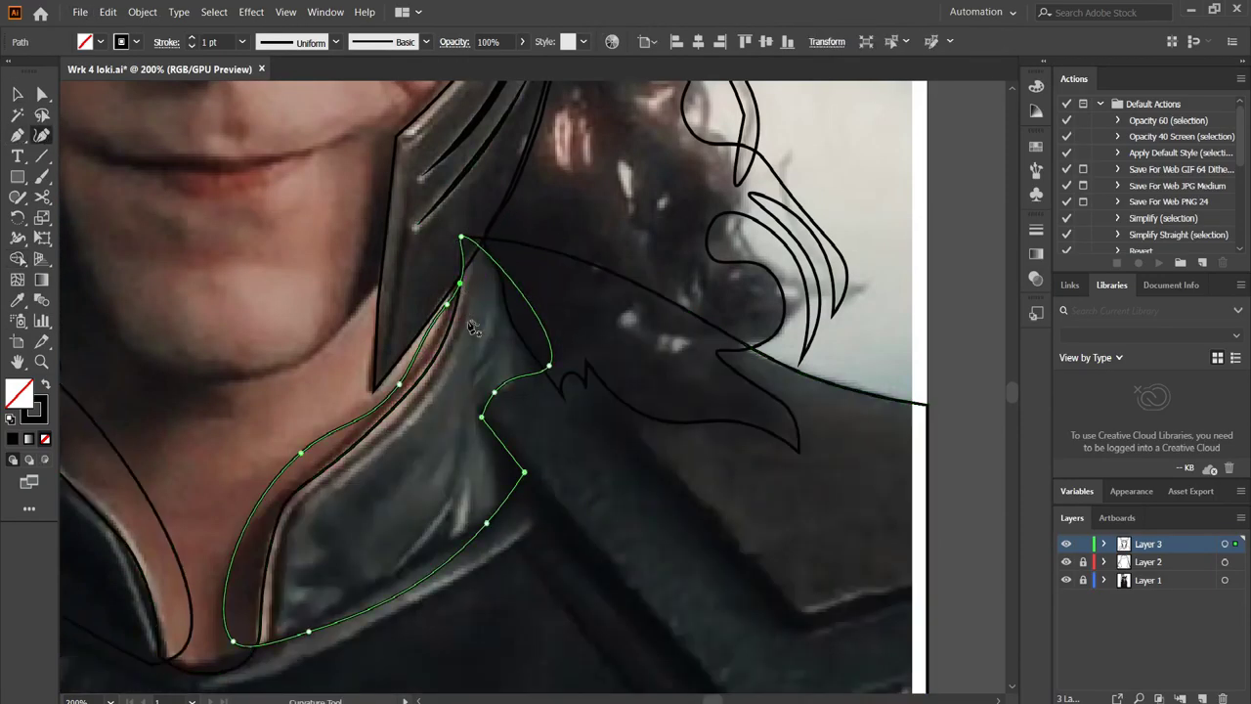
scroll(341, 462, "down", 1)
With the Shape Builder active, adjust view options and select all the collar paths.
key("shift+m")
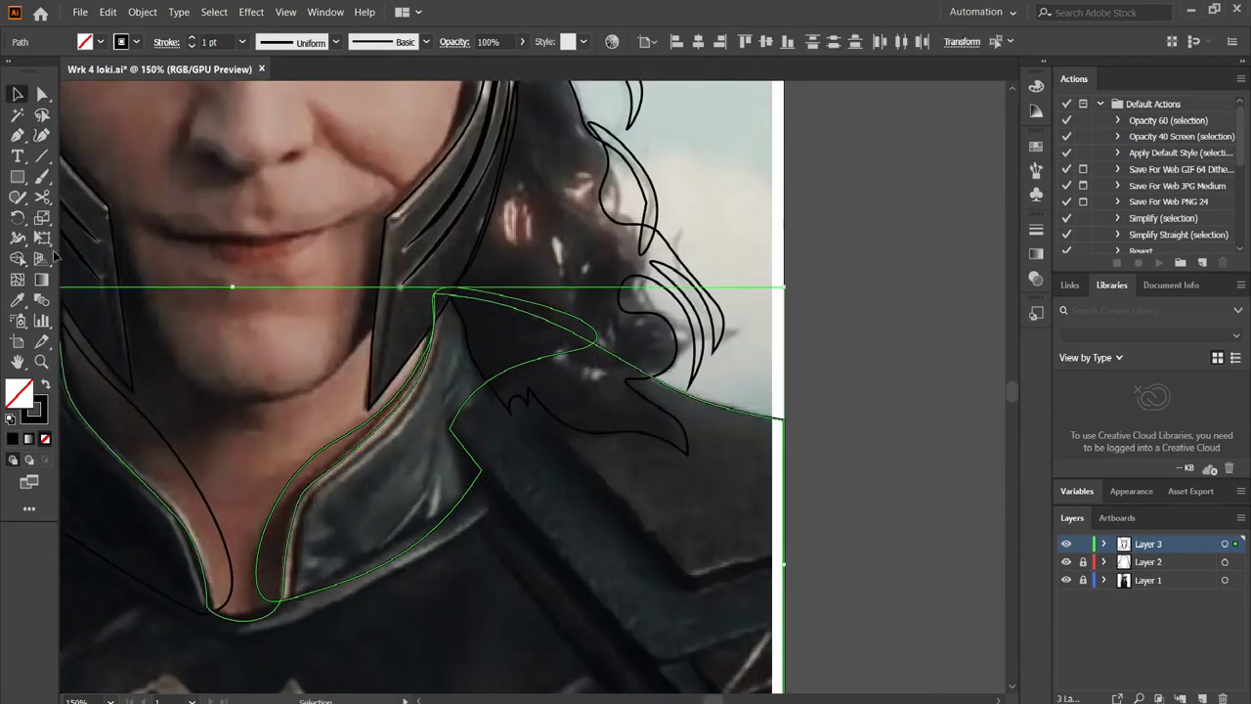
left_click(286, 12)
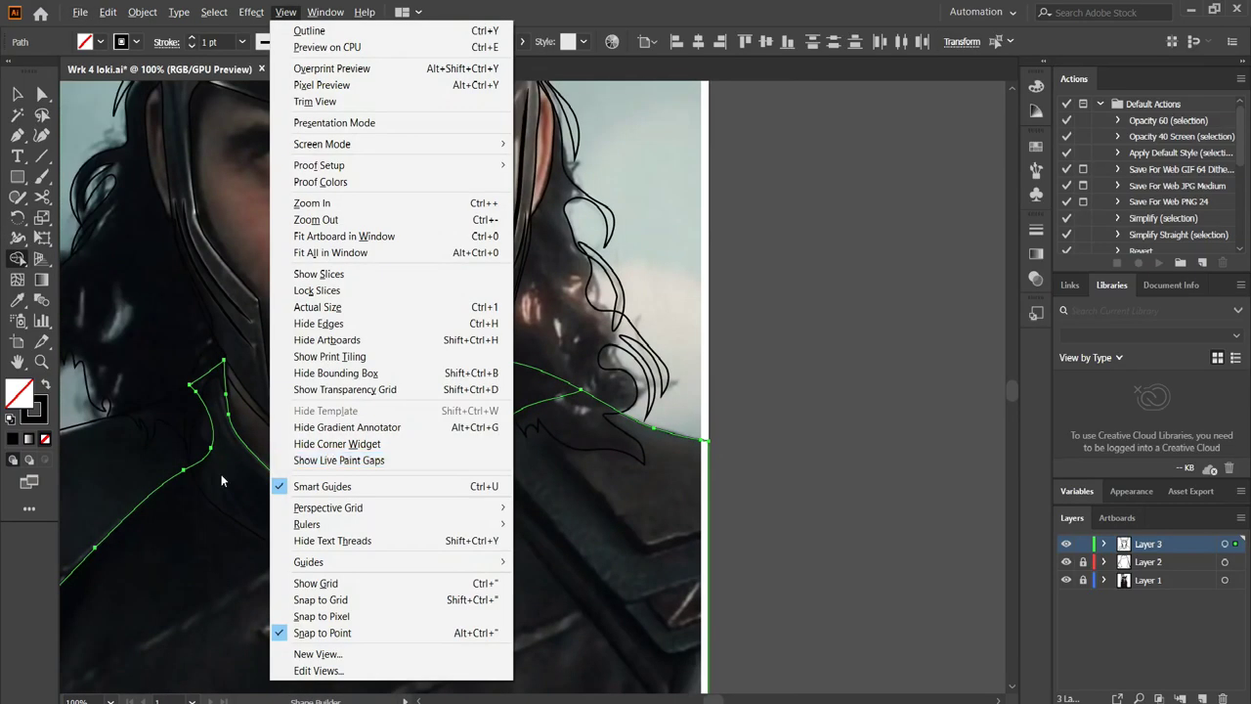
left_click(322, 221)
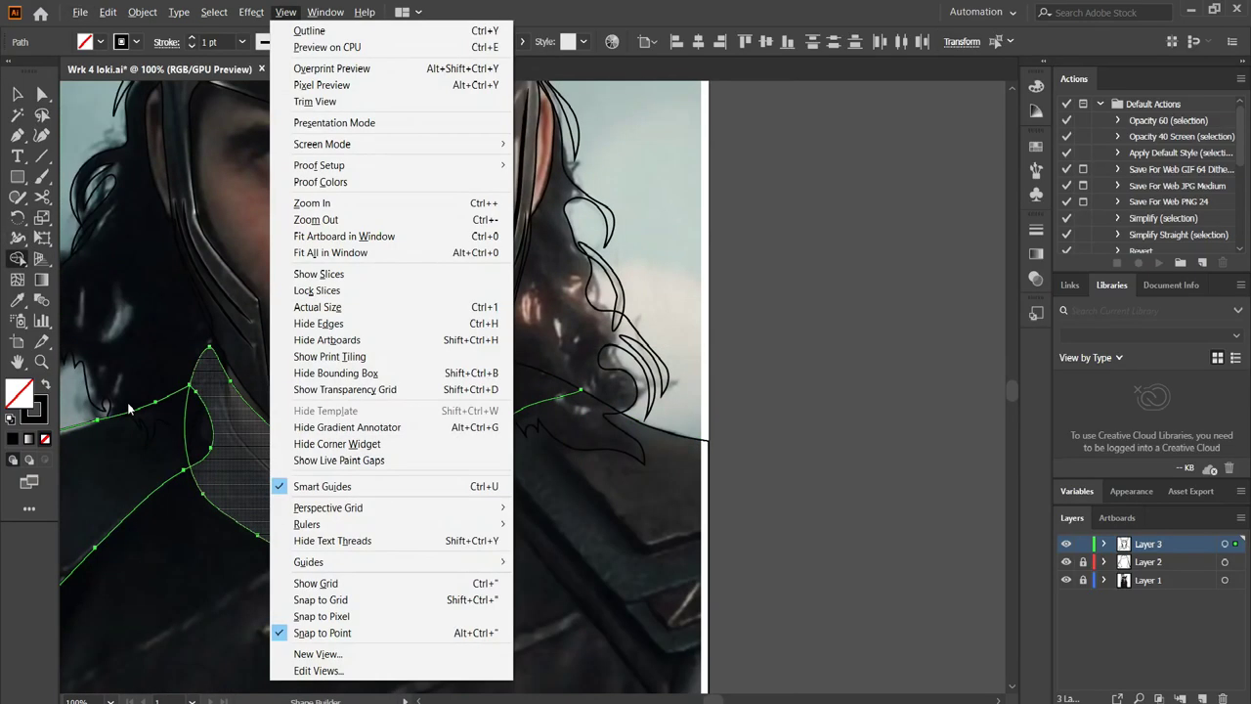
key("ctrl+a")
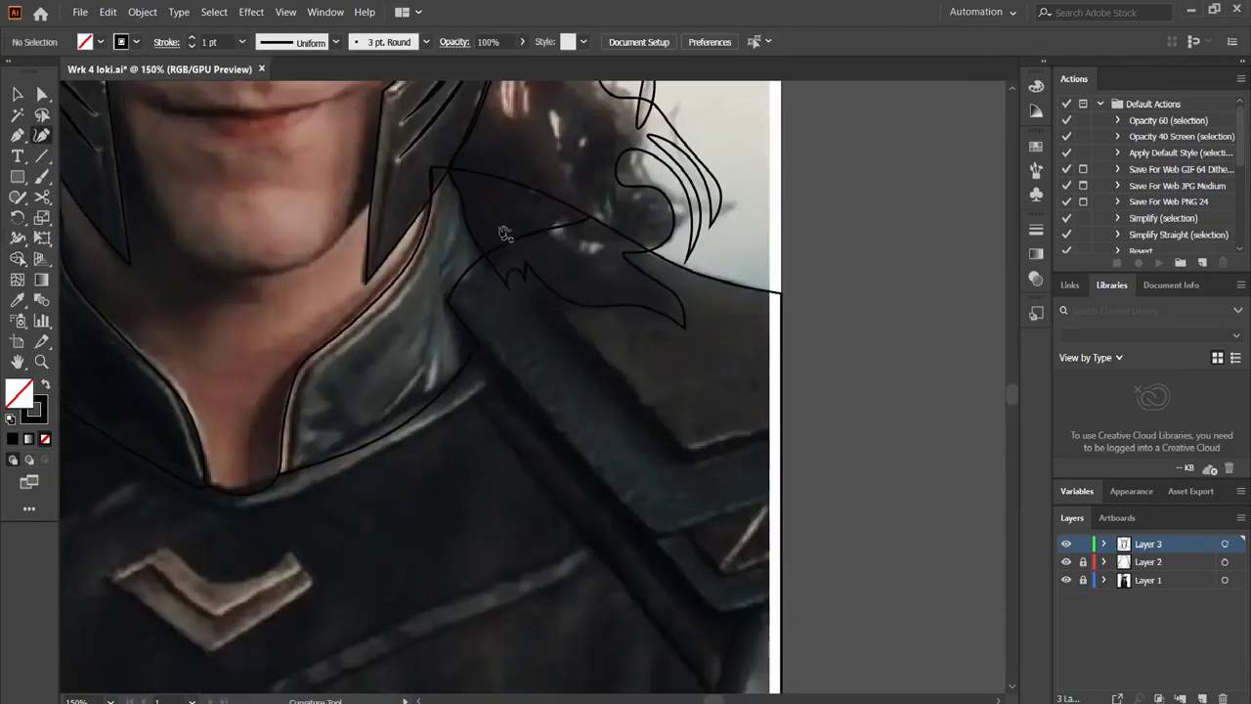
Draw the closed right shoulder strap shape.
left_click(490, 216)
left_click(558, 320)
left_click(490, 216)
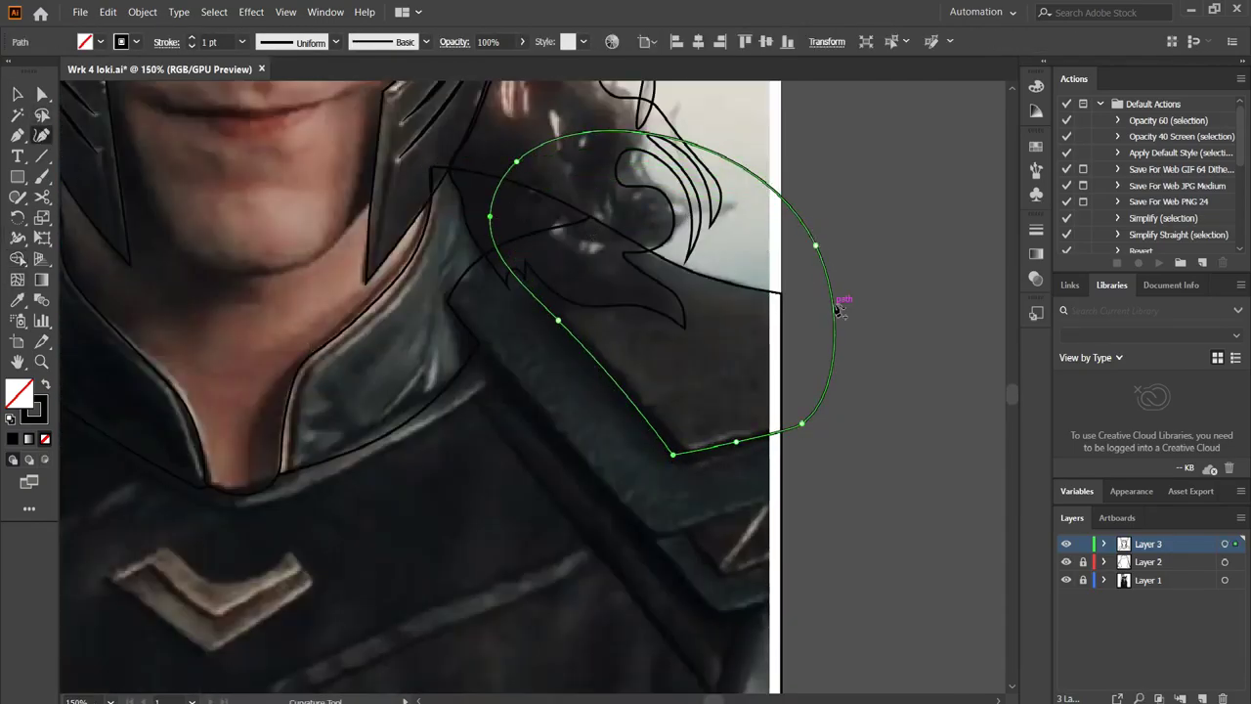
key("v")
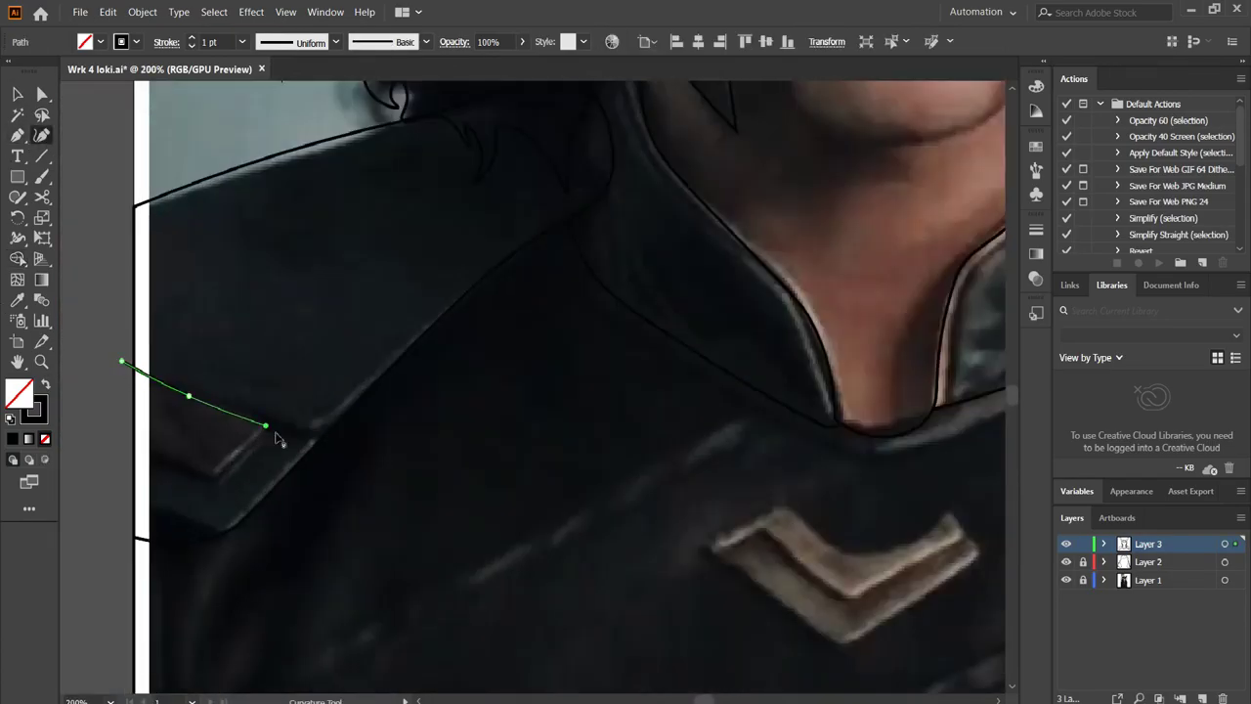
Close the left shoulder piece and trace the chevron's shadow and bottom edges.
left_click(120, 362)
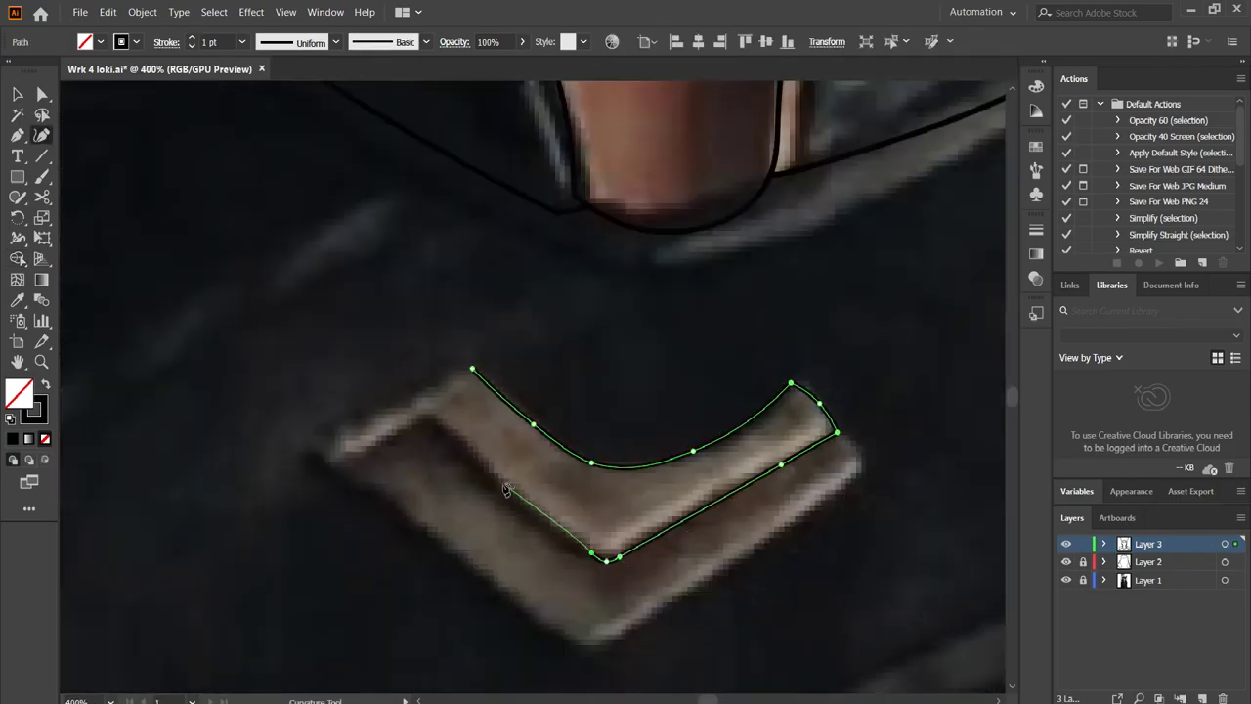
left_click(351, 478)
left_click(401, 514)
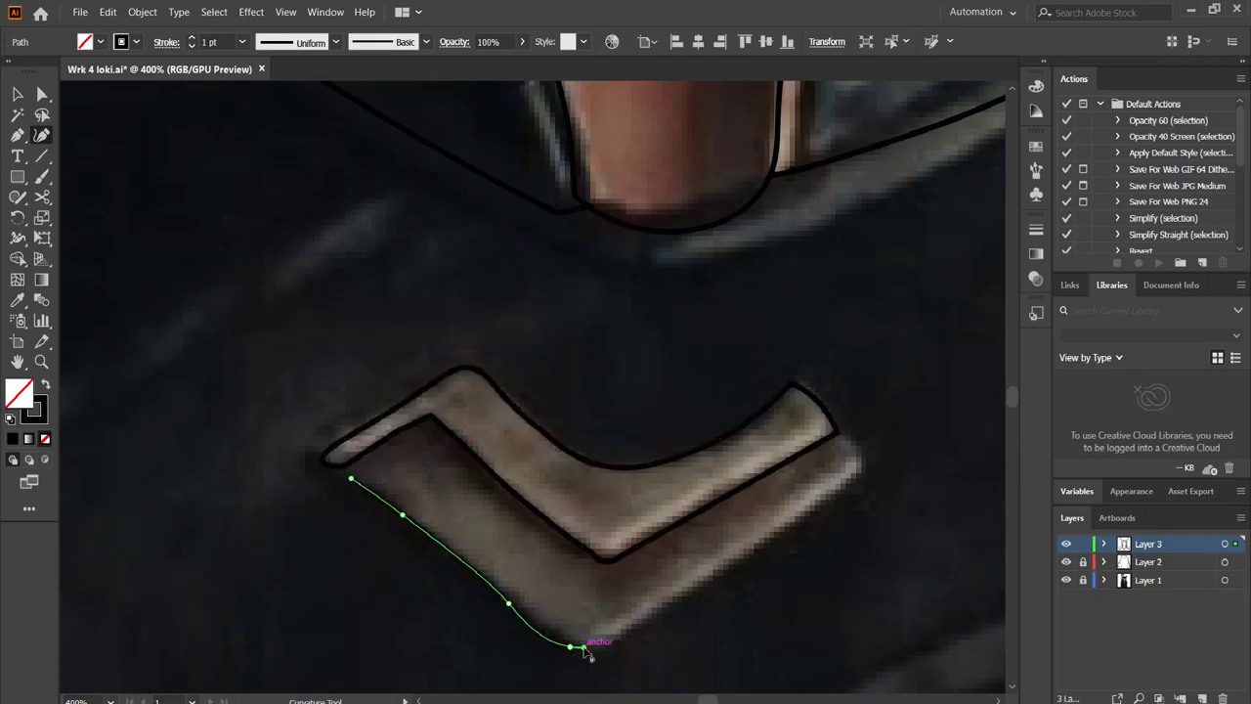
left_click(598, 651)
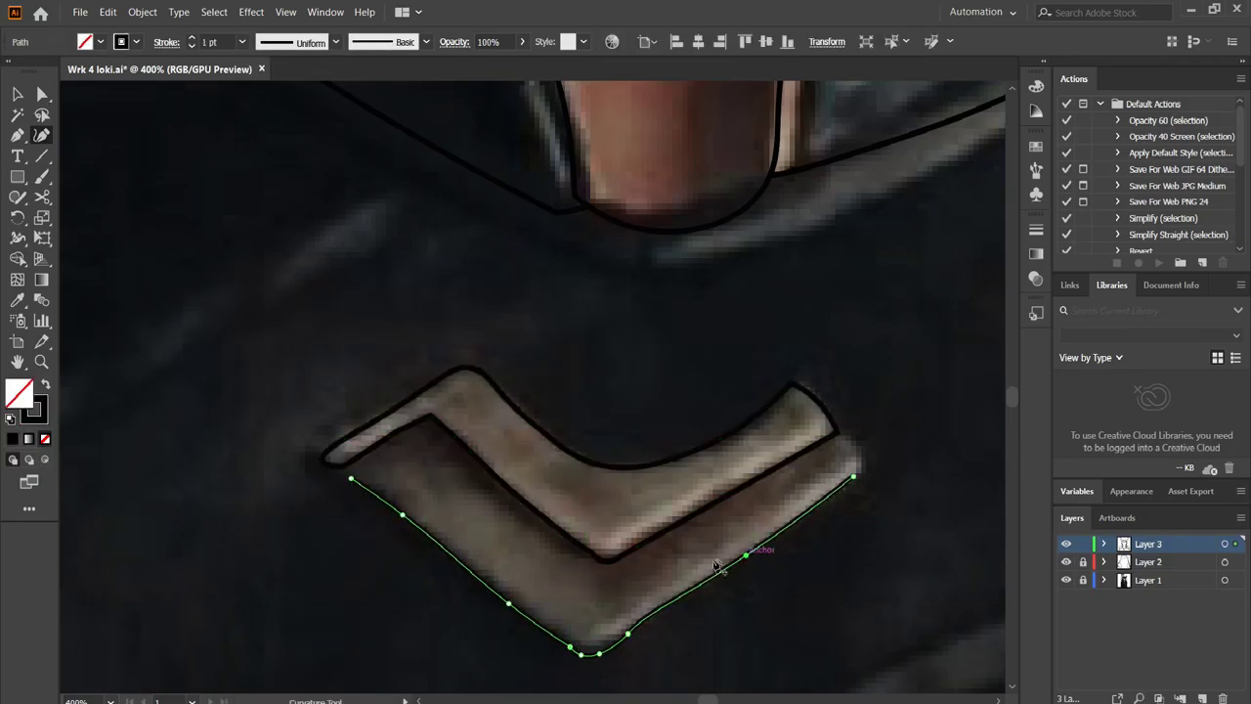
left_click(836, 430)
Close the chevron outline along its top edge and remove the stray loop.
left_click(447, 396)
left_click(295, 432)
left_click(351, 477)
key("v")
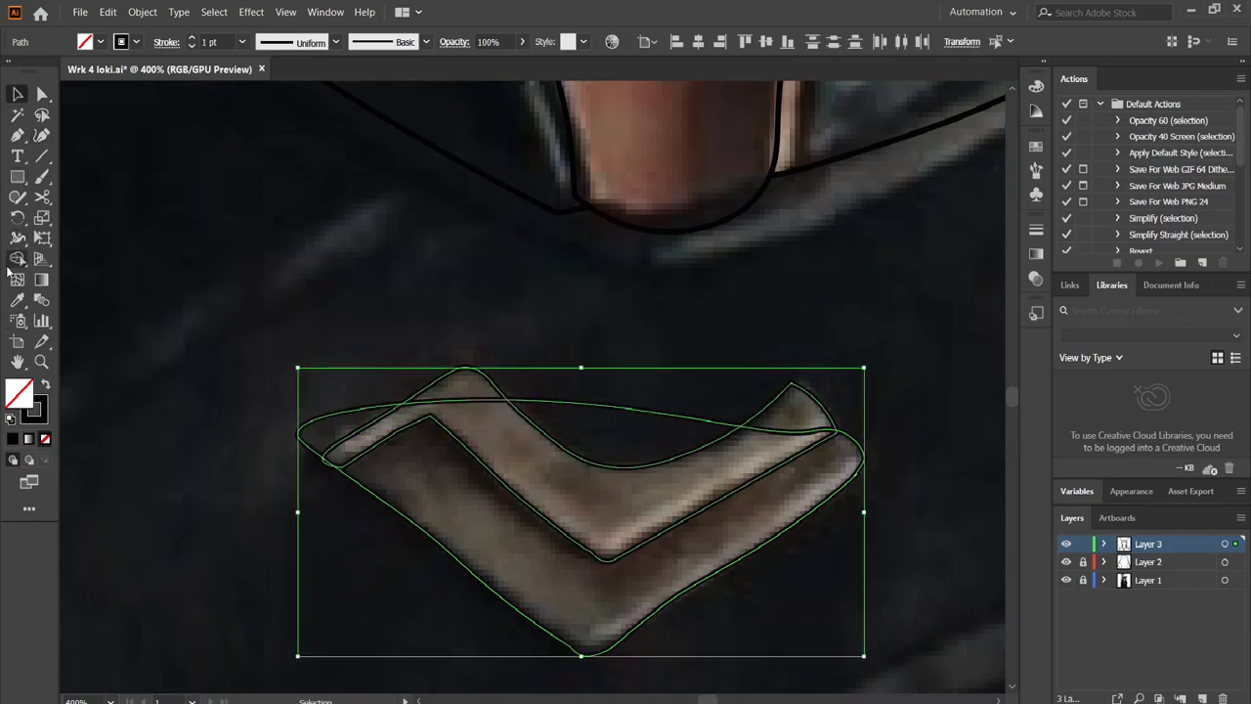
left_click(558, 299)
key("ctrl+1")
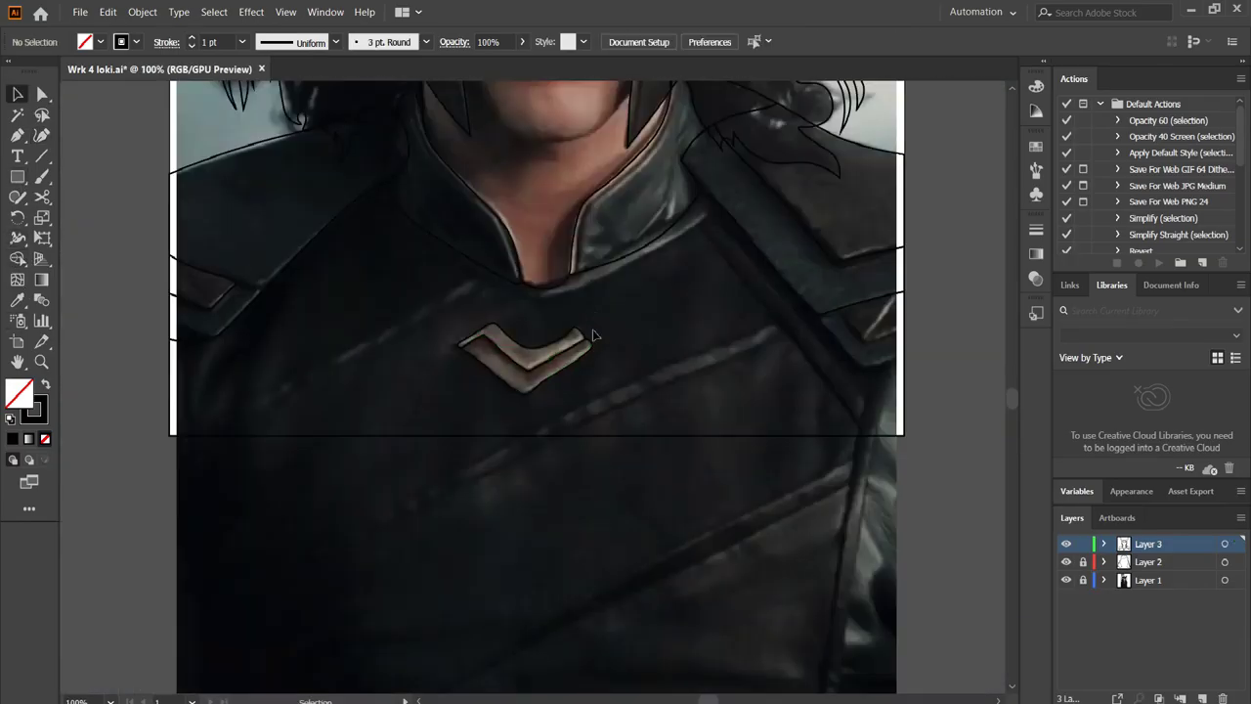
scroll(592, 335, "down", 3)
Save the illustration.
scroll(606, 586, "up", 1)
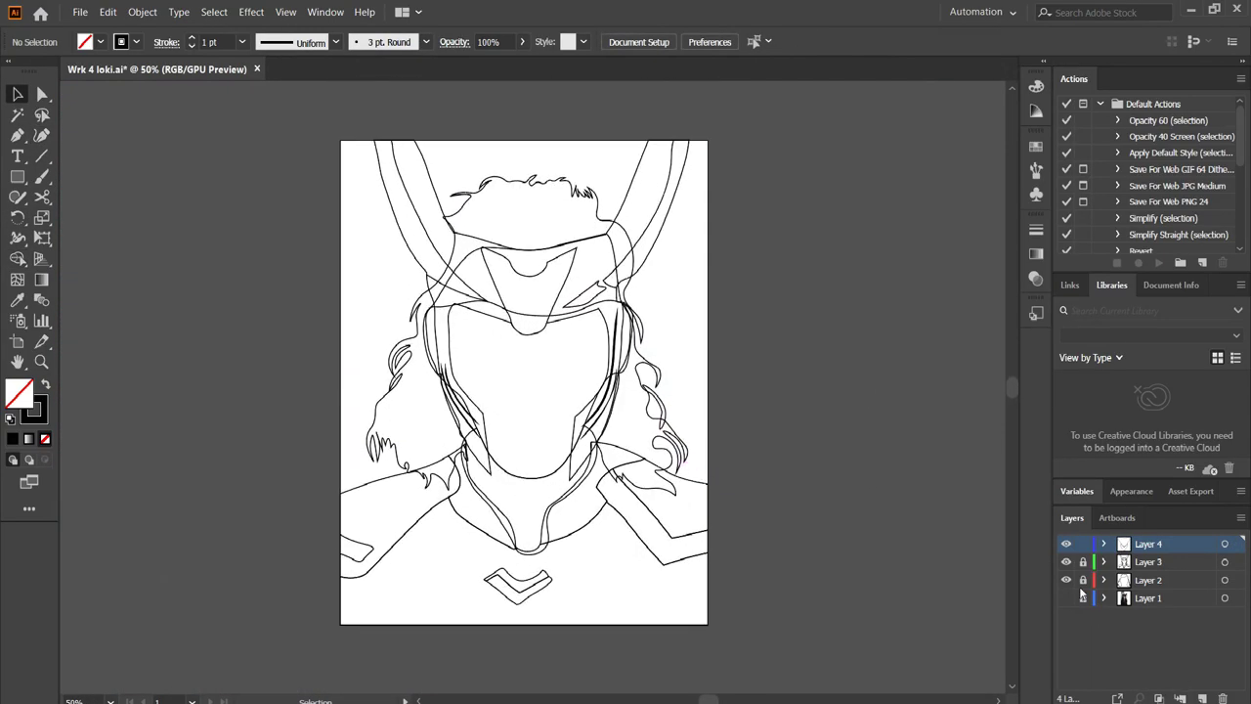
left_click(80, 12)
left_click(98, 131)
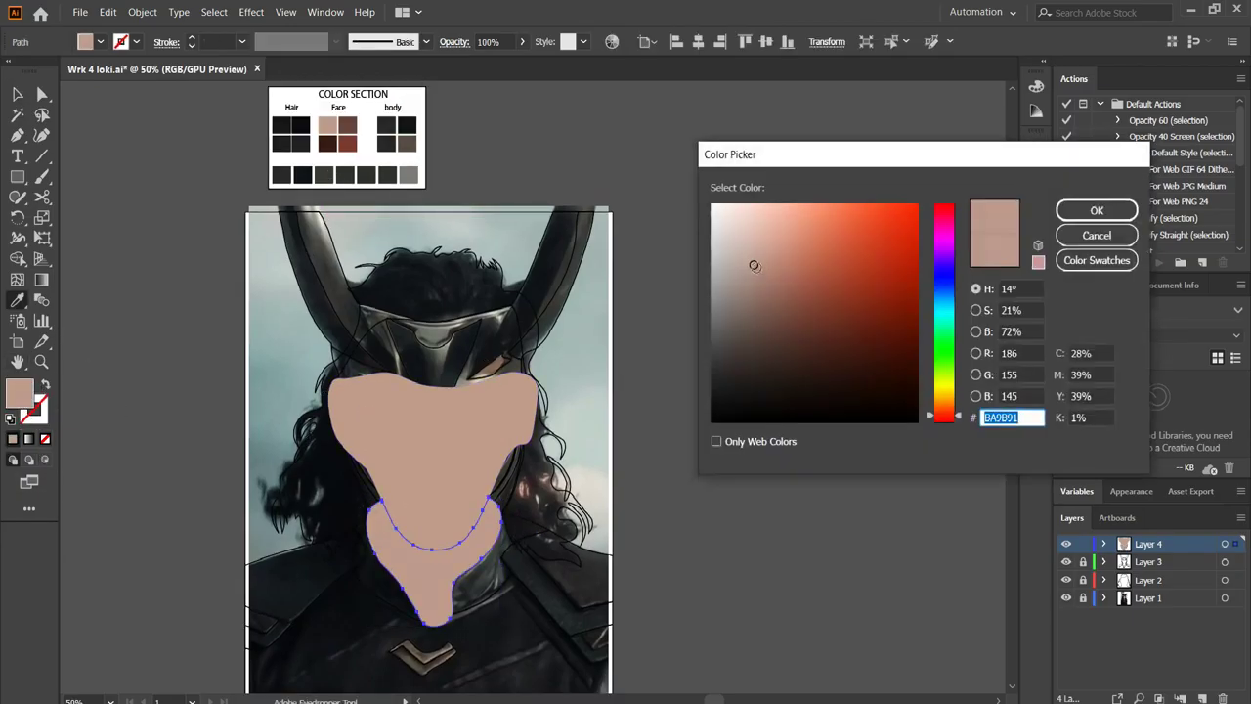
Fill the face with skin tone #BA9B91 and the hair shape with black.
left_click(1068, 211)
left_click(1083, 543)
left_click(1082, 562)
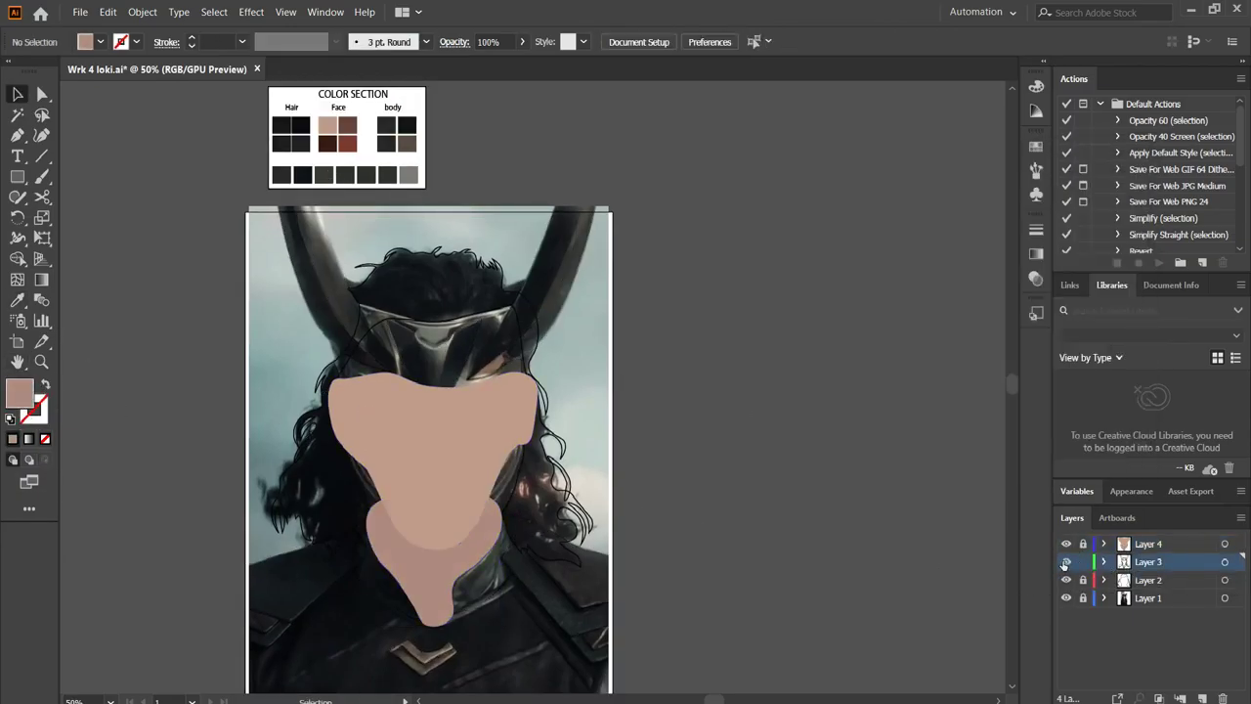
left_click(1066, 579)
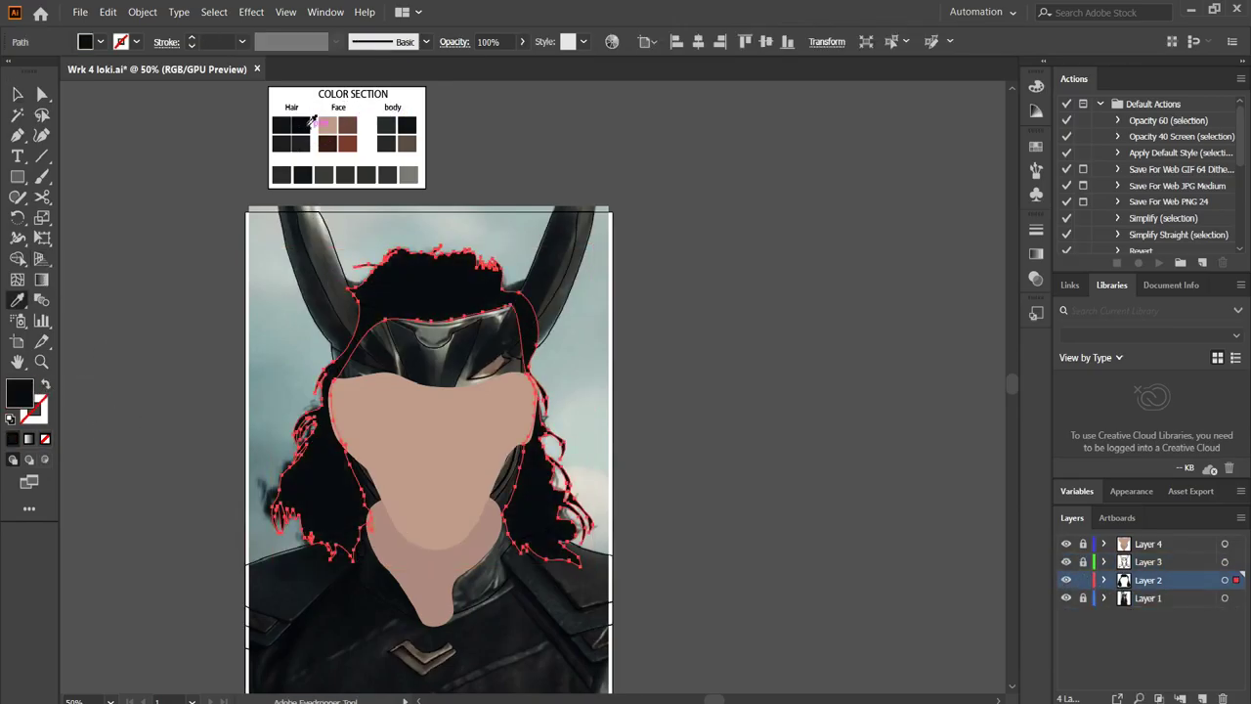
key("ctrl+shift+a")
Move the face layer below the hair layer, unlock Layer 3, and lock the hair layer.
left_click_drag(1149, 543, 1149, 590)
scroll(588, 434, "up", 1)
left_click(1083, 543)
left_click(1083, 562)
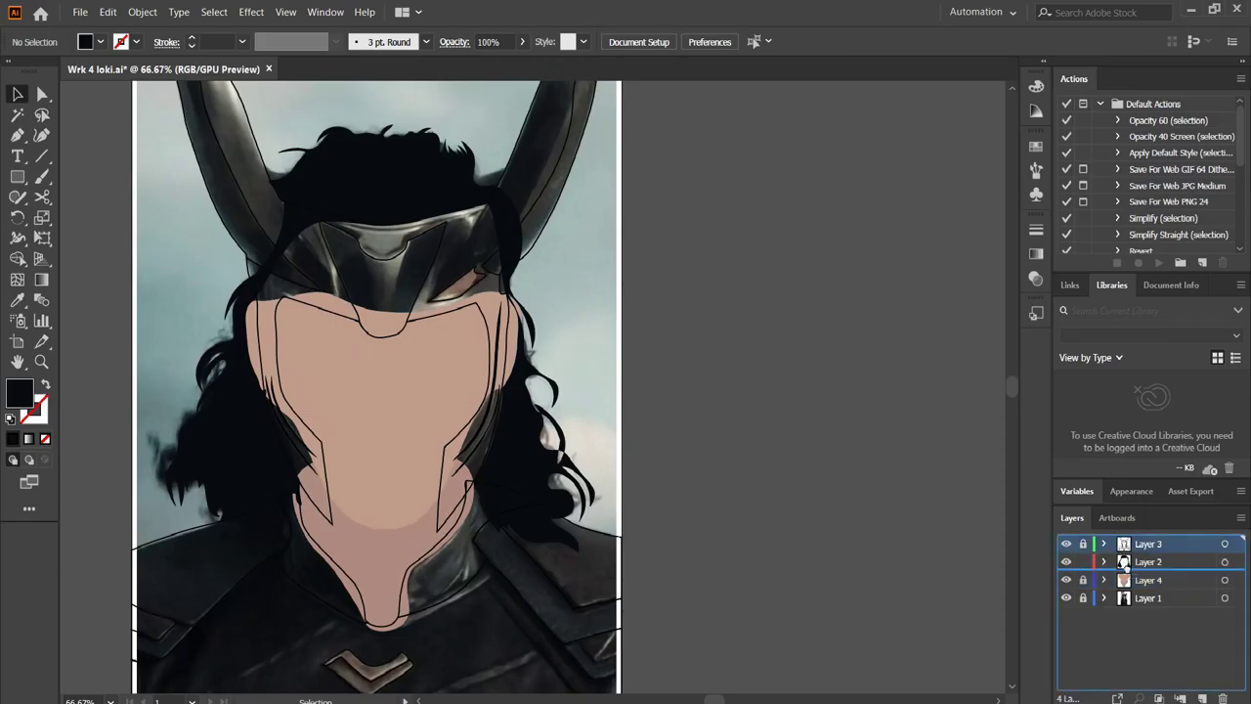
Eyedrop a dark fill onto the inner helmet piece.
left_click(1225, 544)
left_click_drag(349, 206, 495, 309)
key("i")
left_click(469, 270)
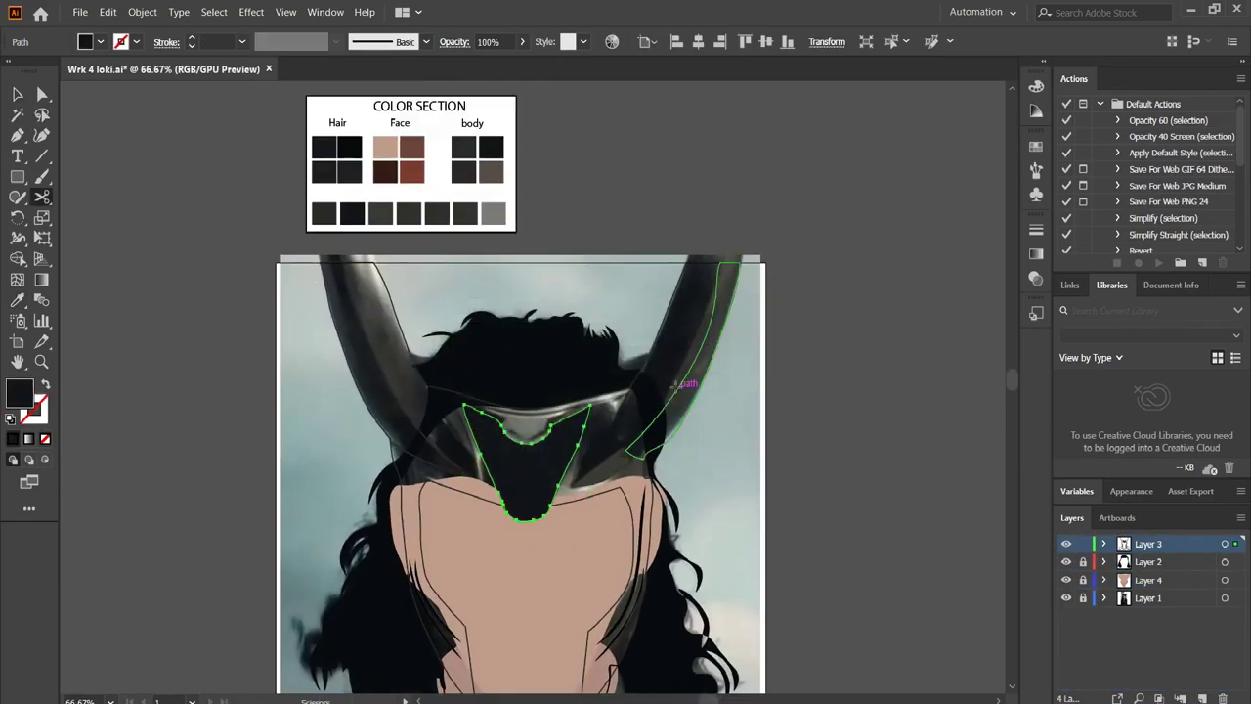
Join the helmet into a compound path and fill the horns with dark olive #242815.
left_click(648, 391)
left_click(371, 342)
double_click(18, 391)
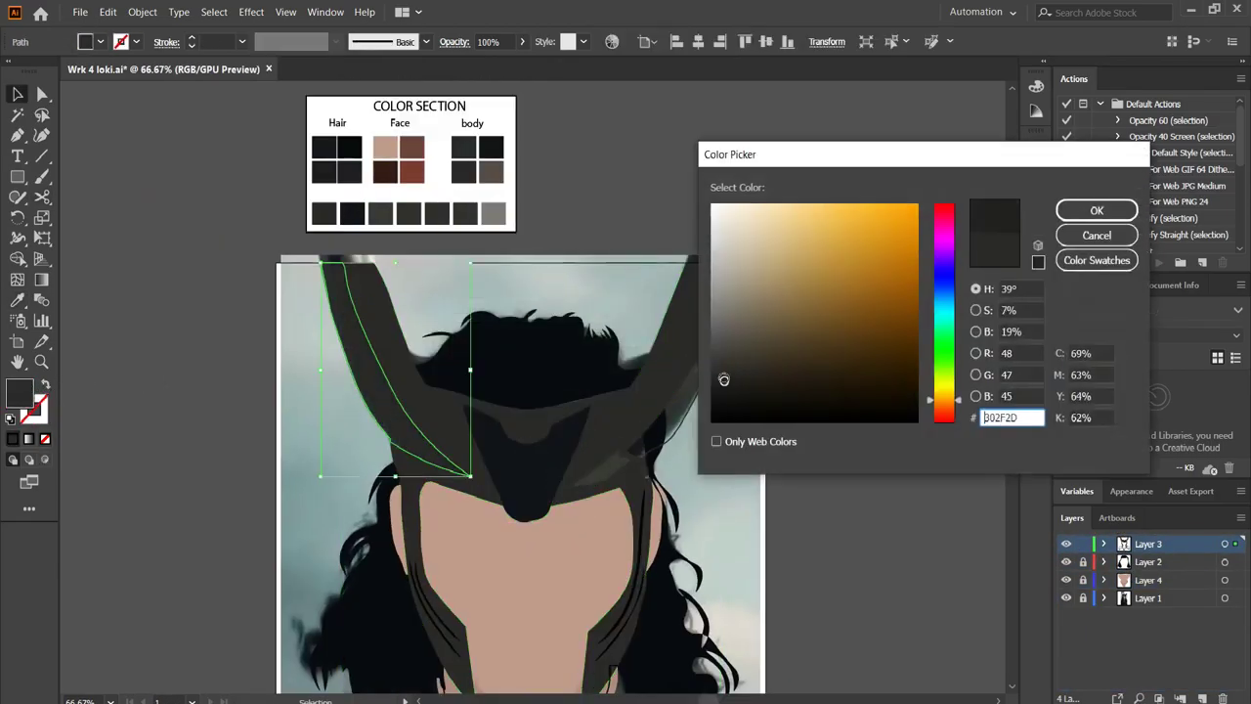
key("Escape")
key("i")
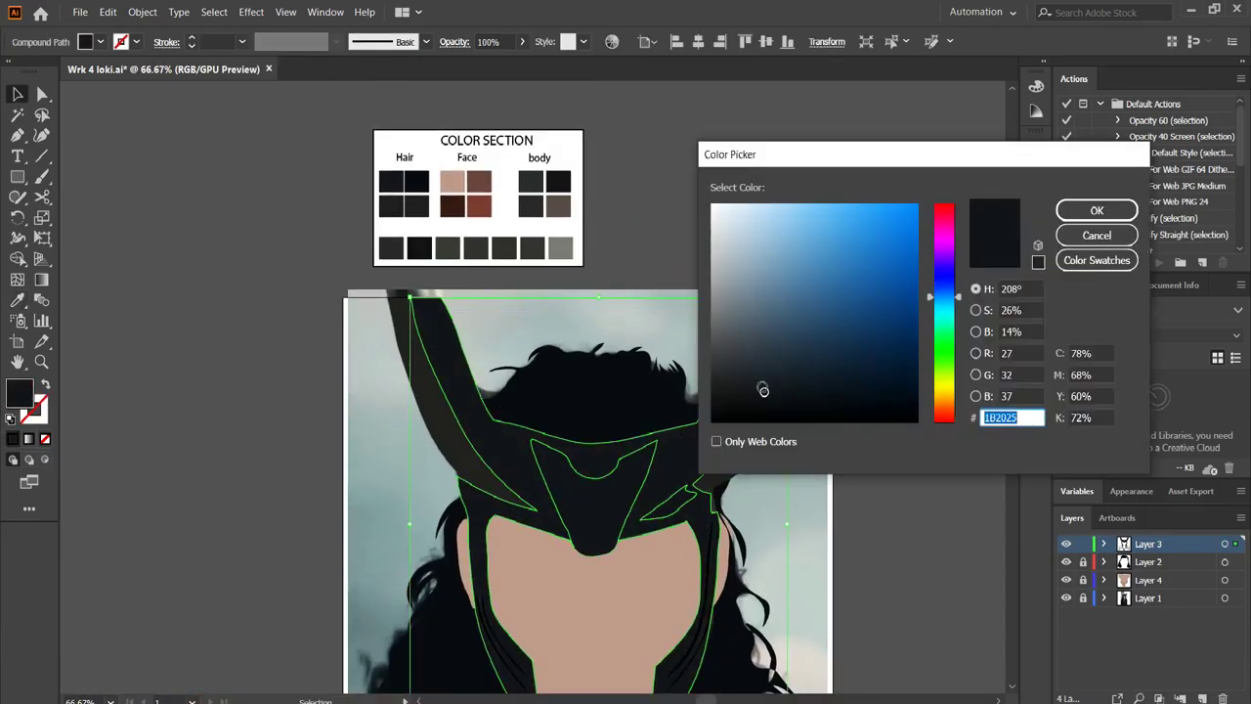
double_click(18, 391)
key("Escape")
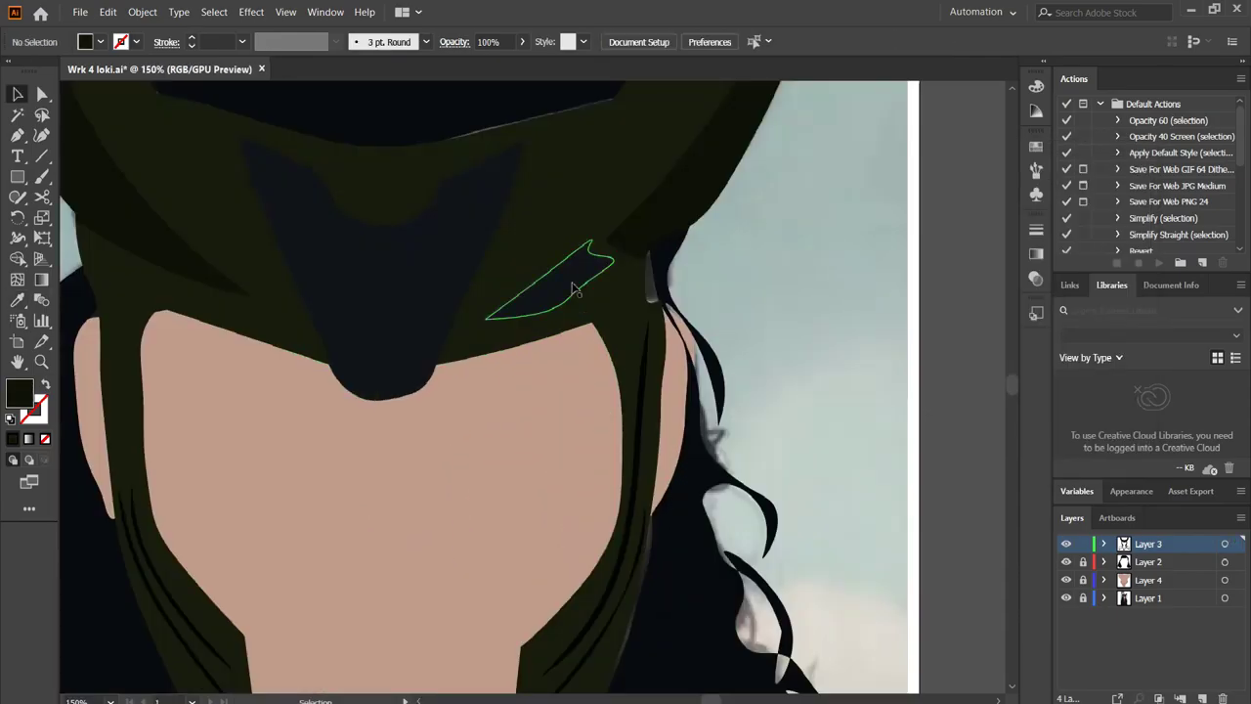
left_click(573, 288)
key("i")
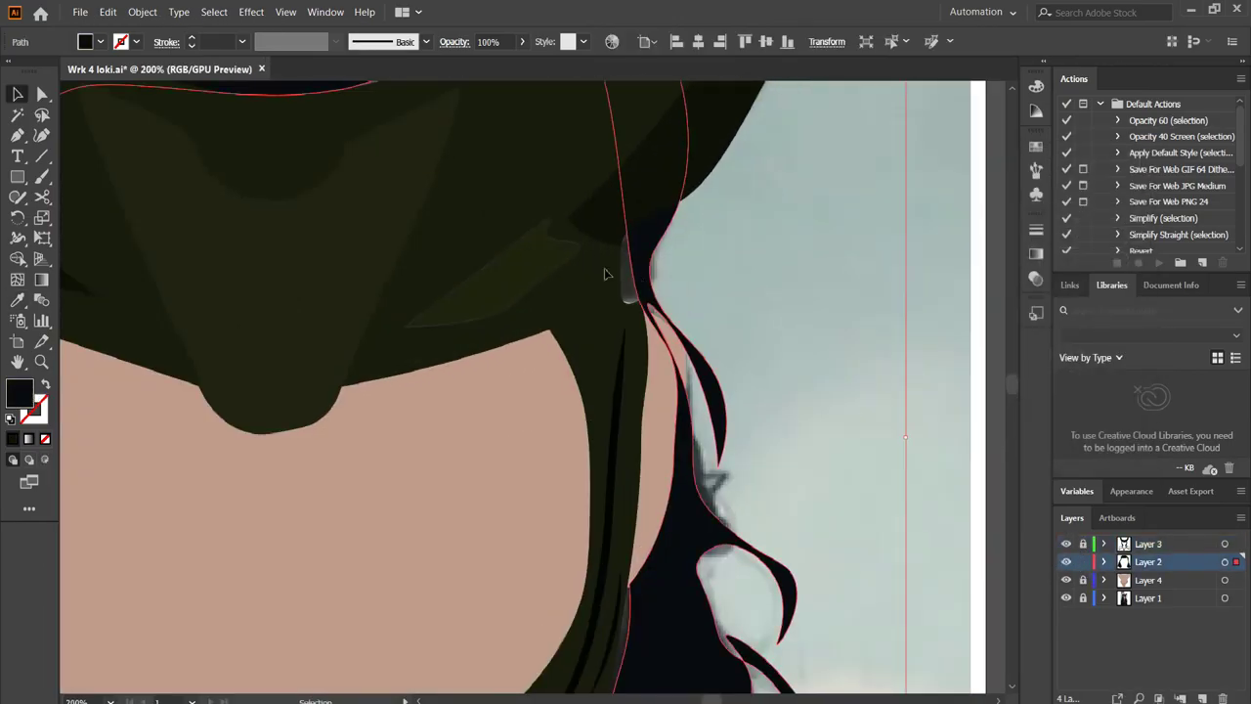
Reshape the hair outline with the Curvature tool.
key("v")
key("ctrl+shift+a")
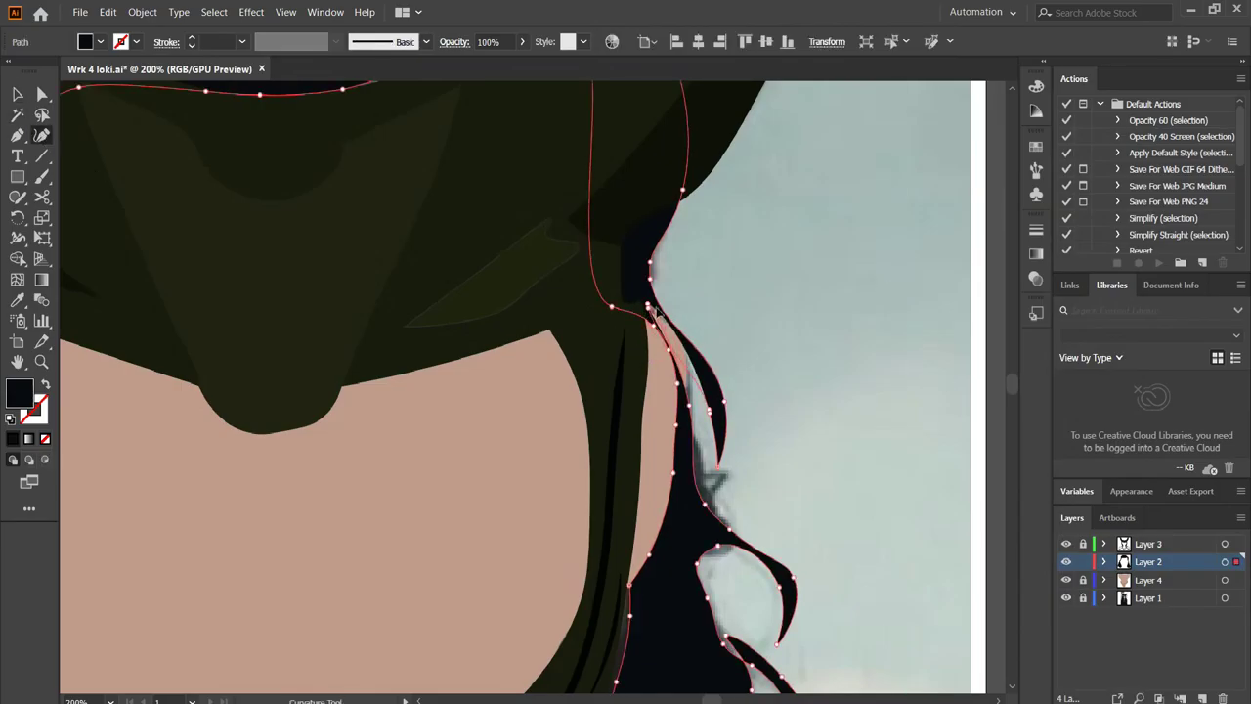
scroll(653, 315, "down", 2)
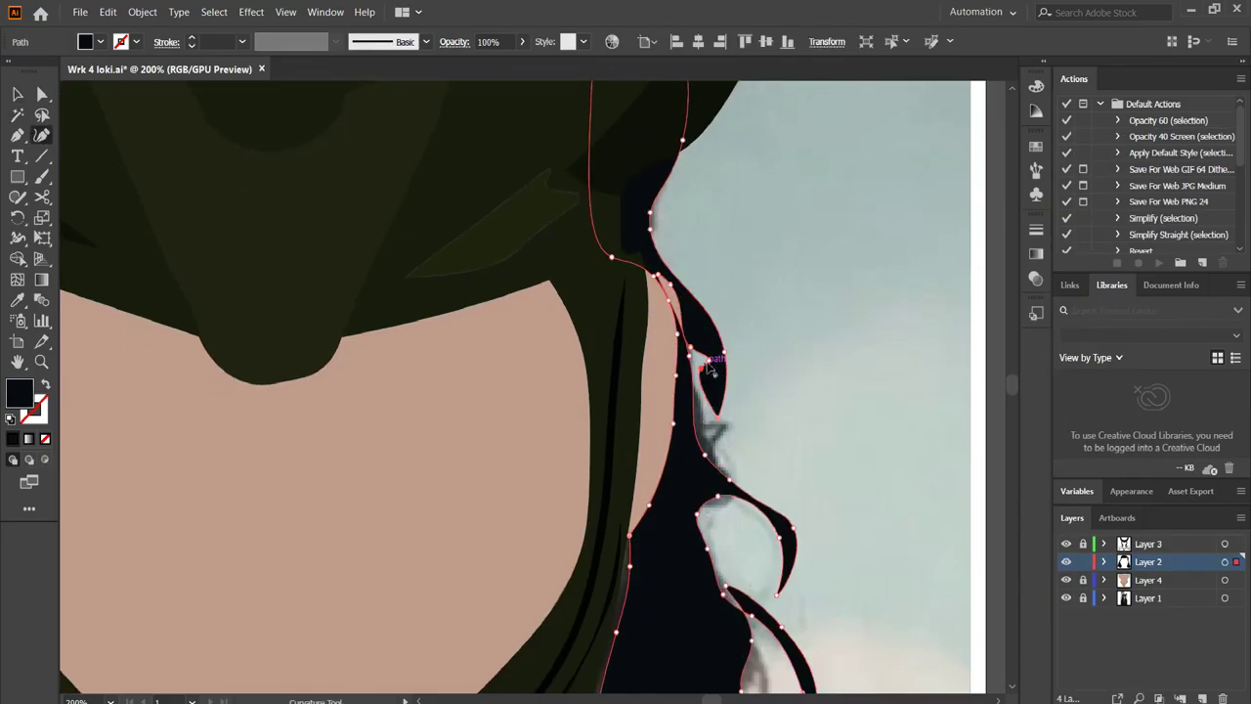
scroll(692, 359, "down", 1)
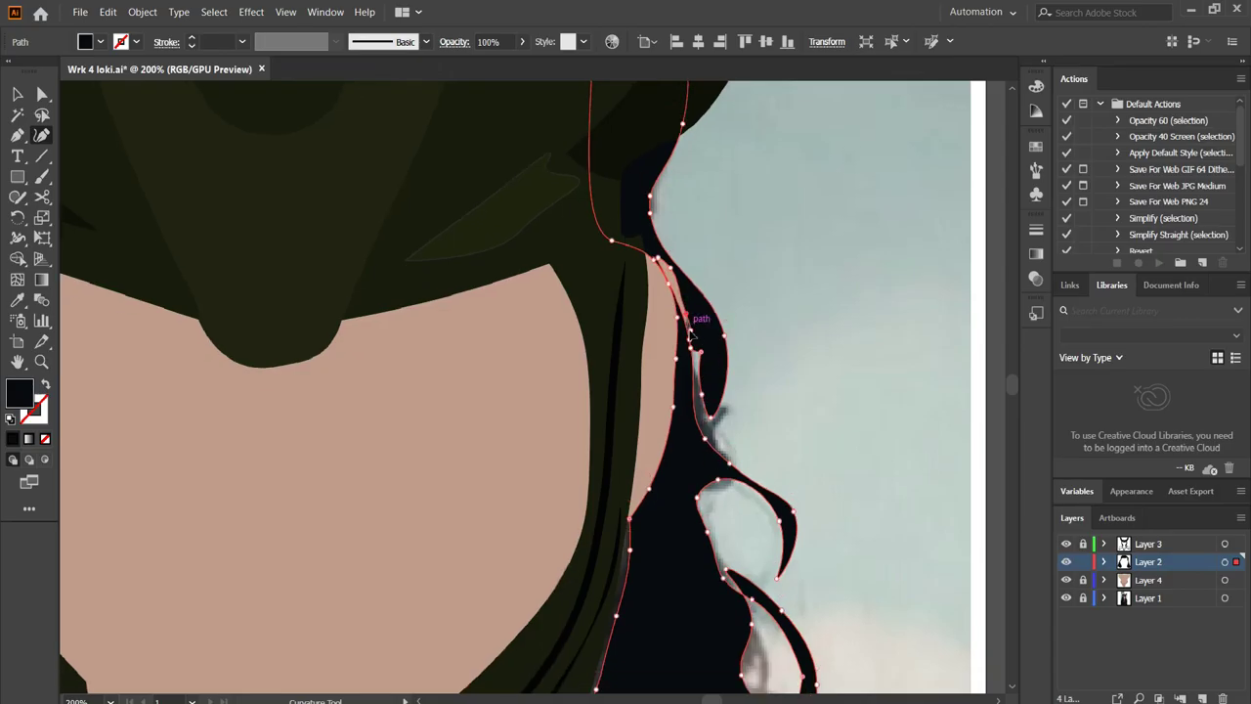
key("v")
key("ctrl+shift+a")
key("ctrl+0")
scroll(520, 586, "up", 4, "alt")
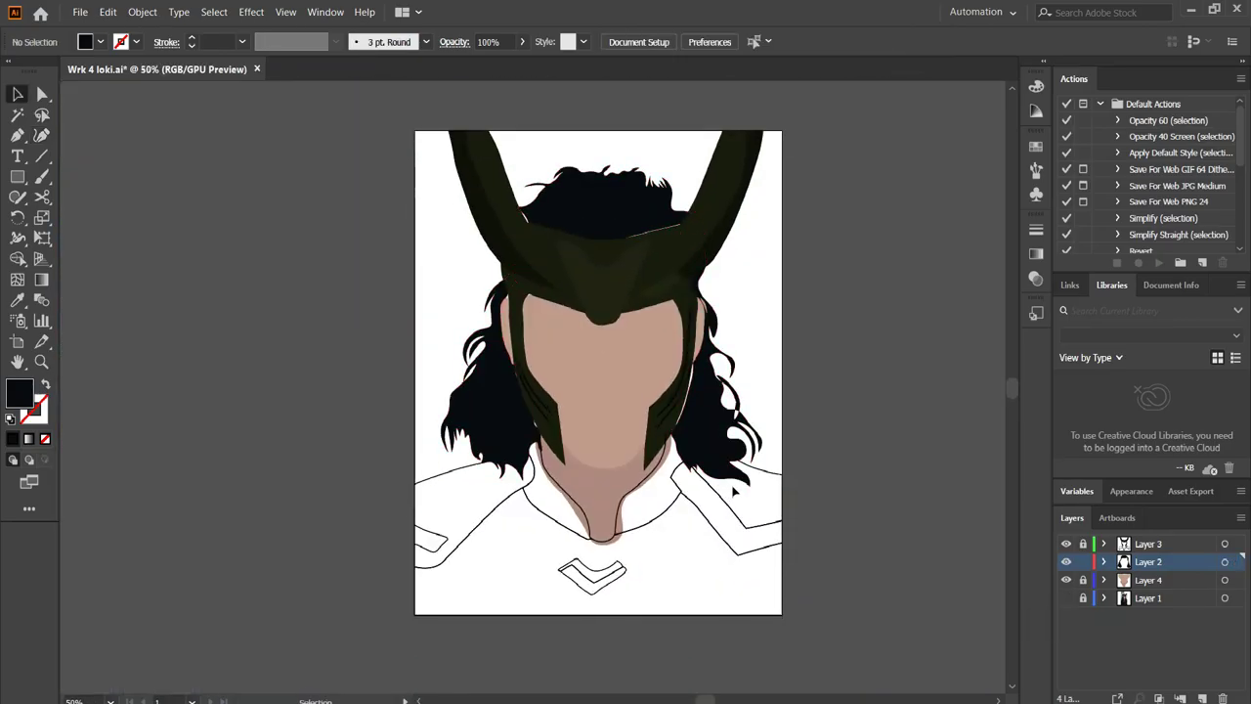
scroll(733, 484, "up", 2, "alt")
key("shift+grave")
left_click(661, 372)
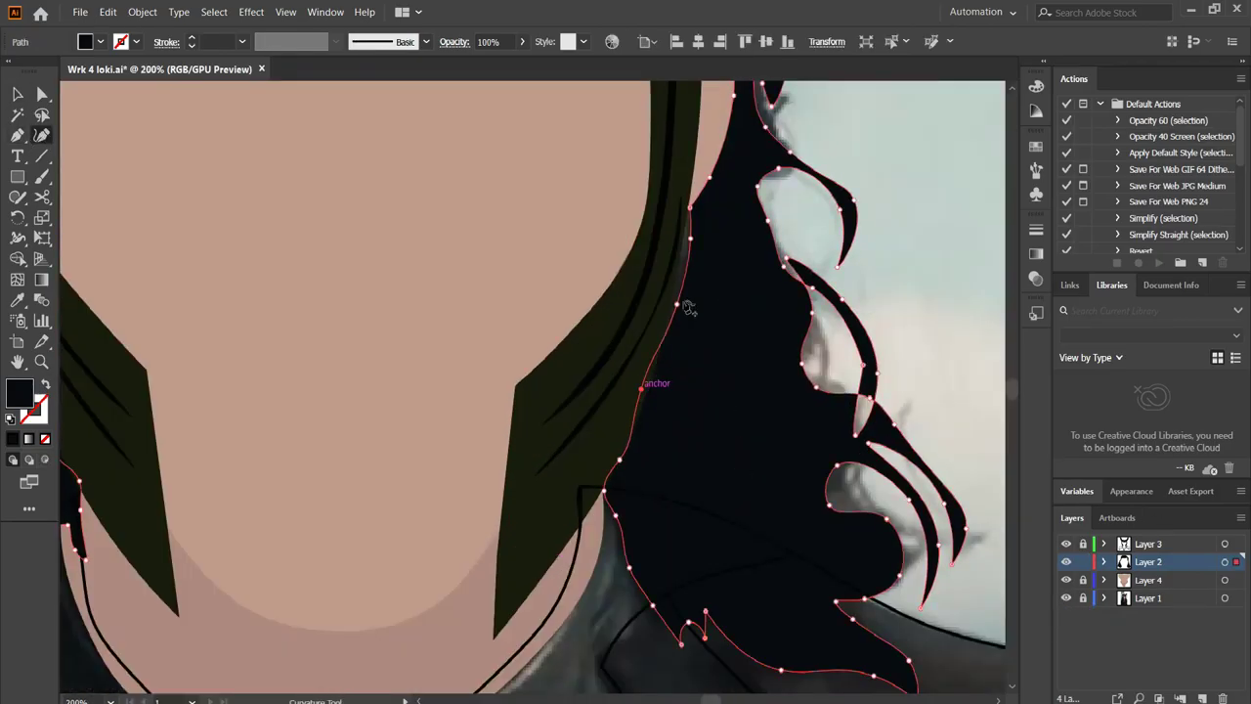
scroll(753, 480, "down", 3)
scroll(439, 447, "up", 1, "alt")
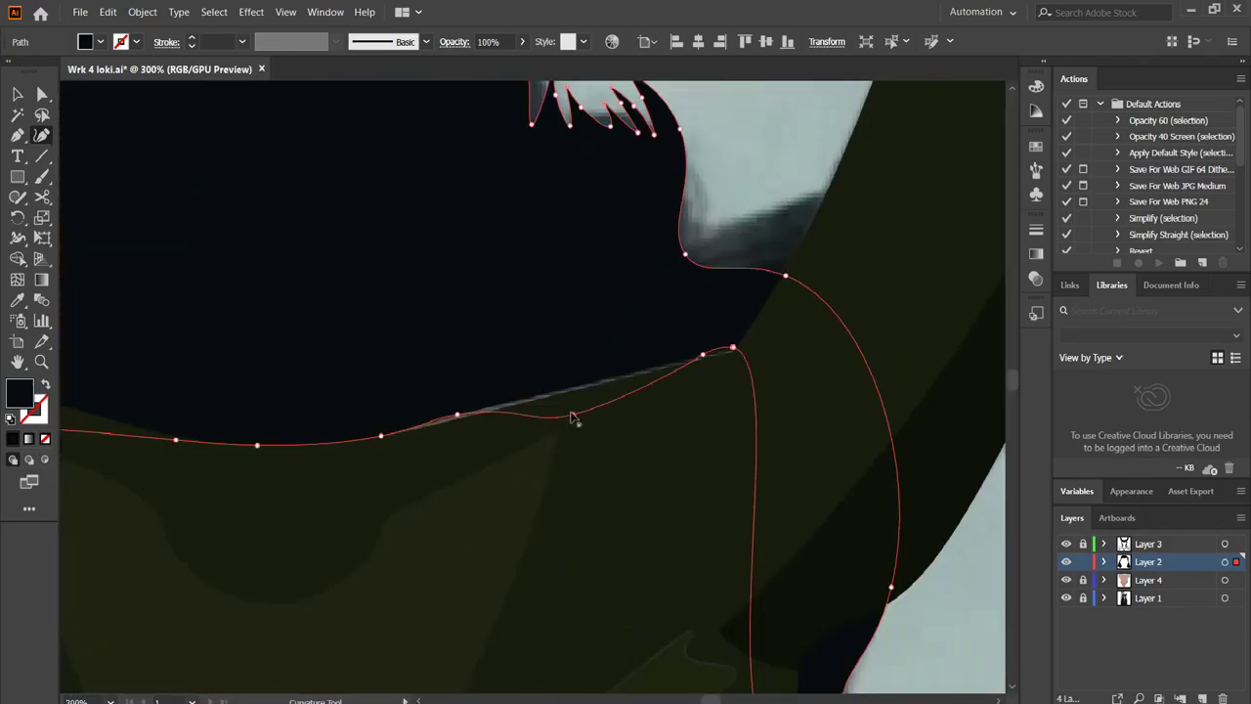
Draw a small shape between the hair and horn and fill it with a sampled colour.
key("v")
key("ctrl+shift+a")
key("ctrl+0")
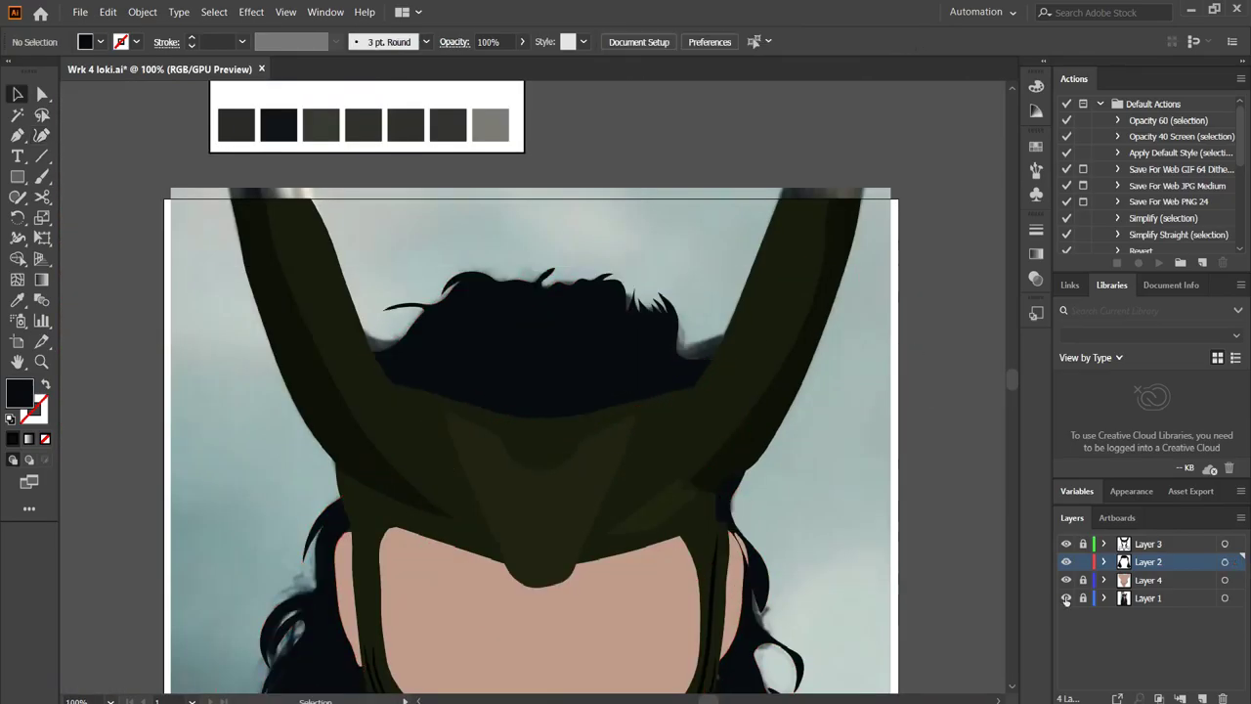
scroll(665, 395, "up", 1, "alt")
left_click(42, 137)
scroll(311, 435, "up", 2, "alt")
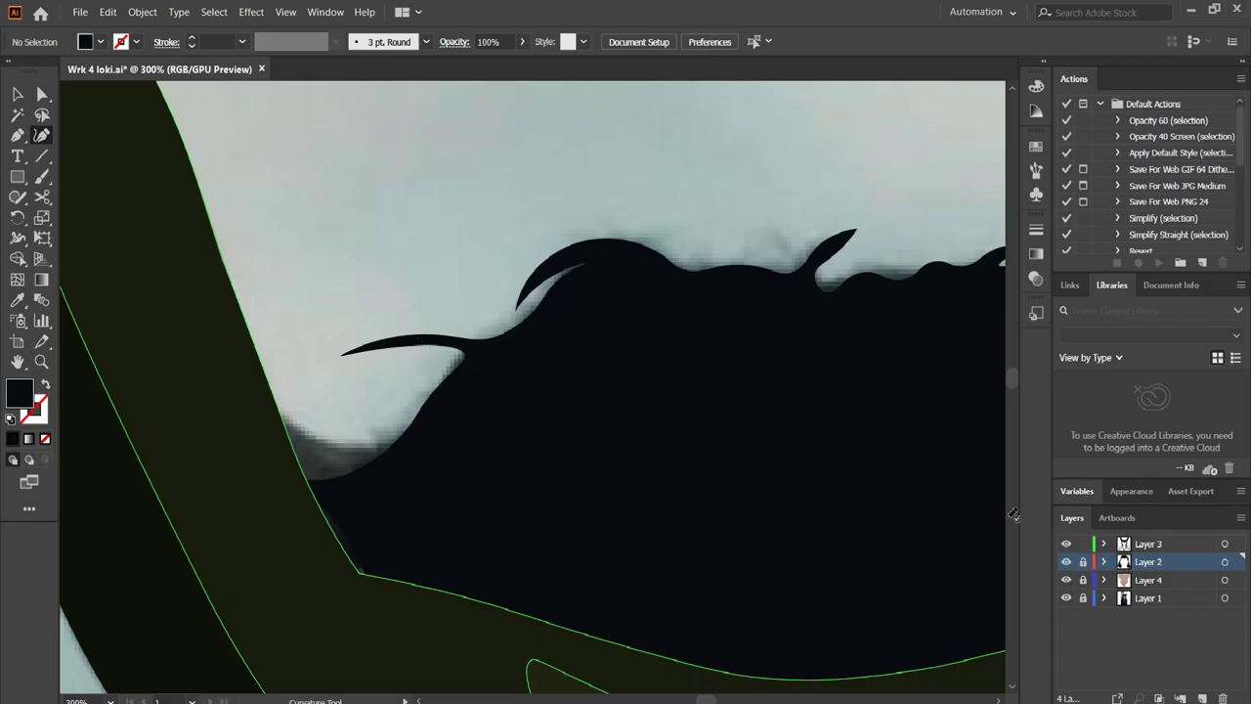
left_click(354, 440)
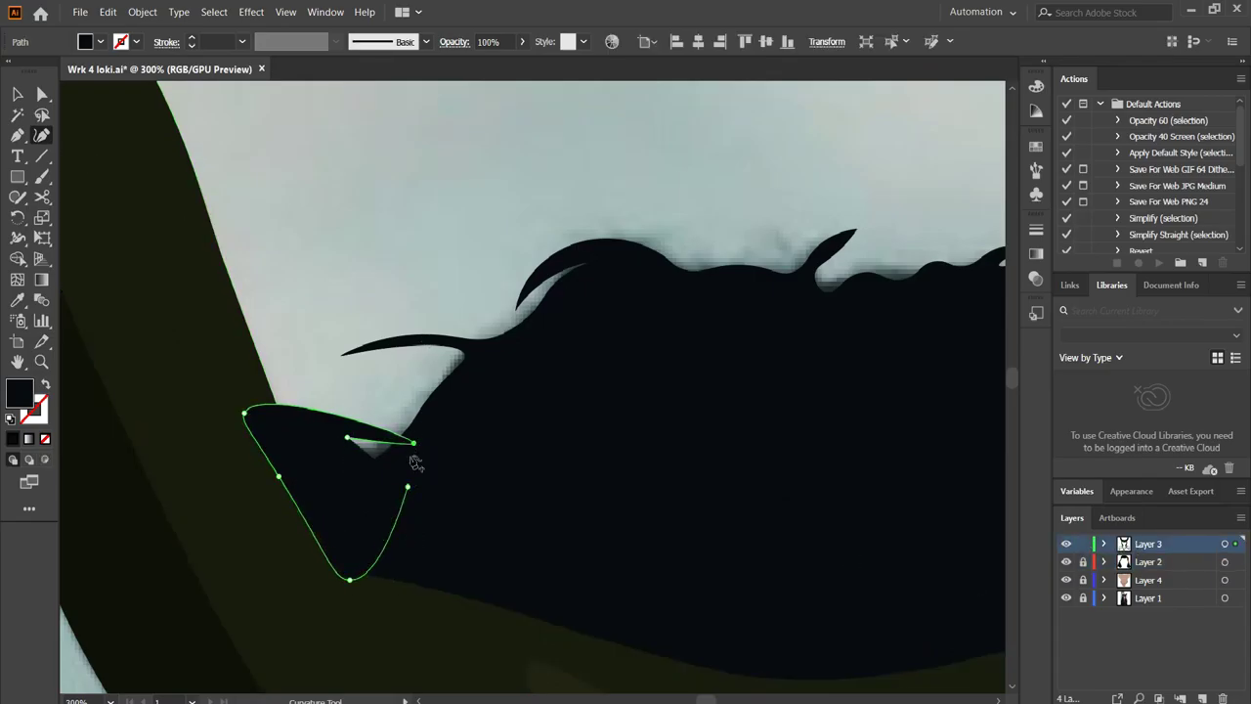
key("ctrl+z")
key("ctrl+z")
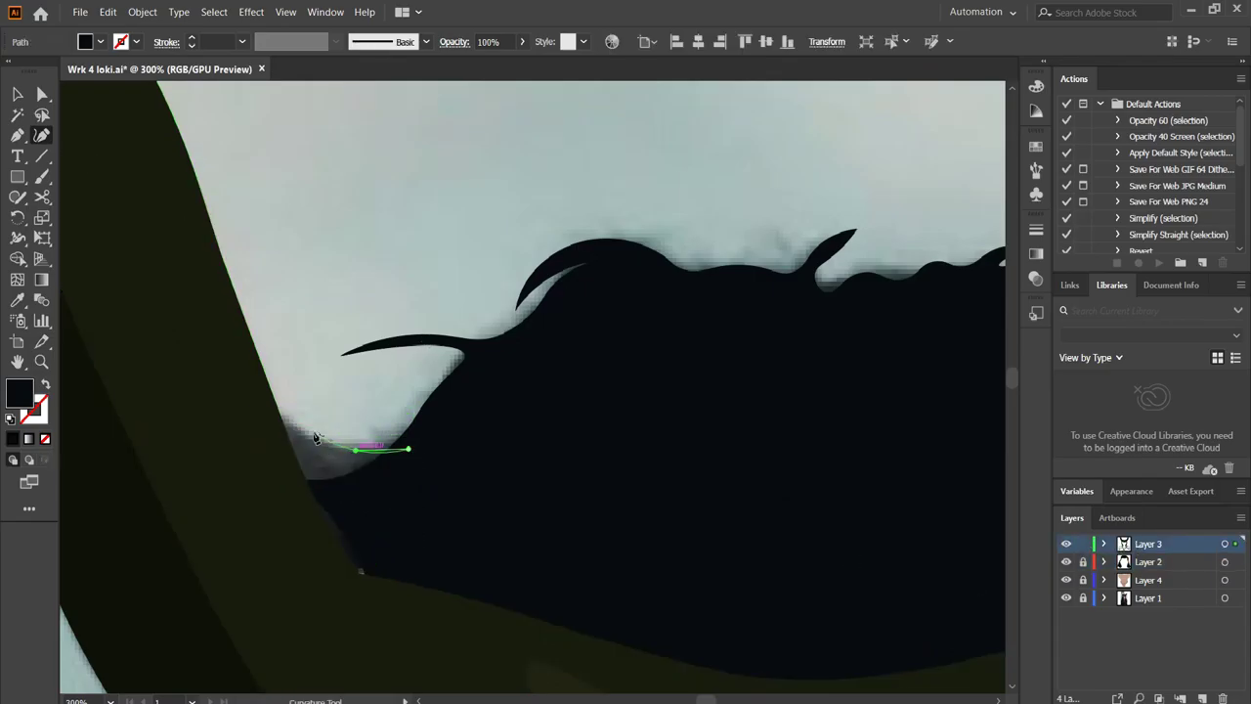
key("ctrl+z")
key("v")
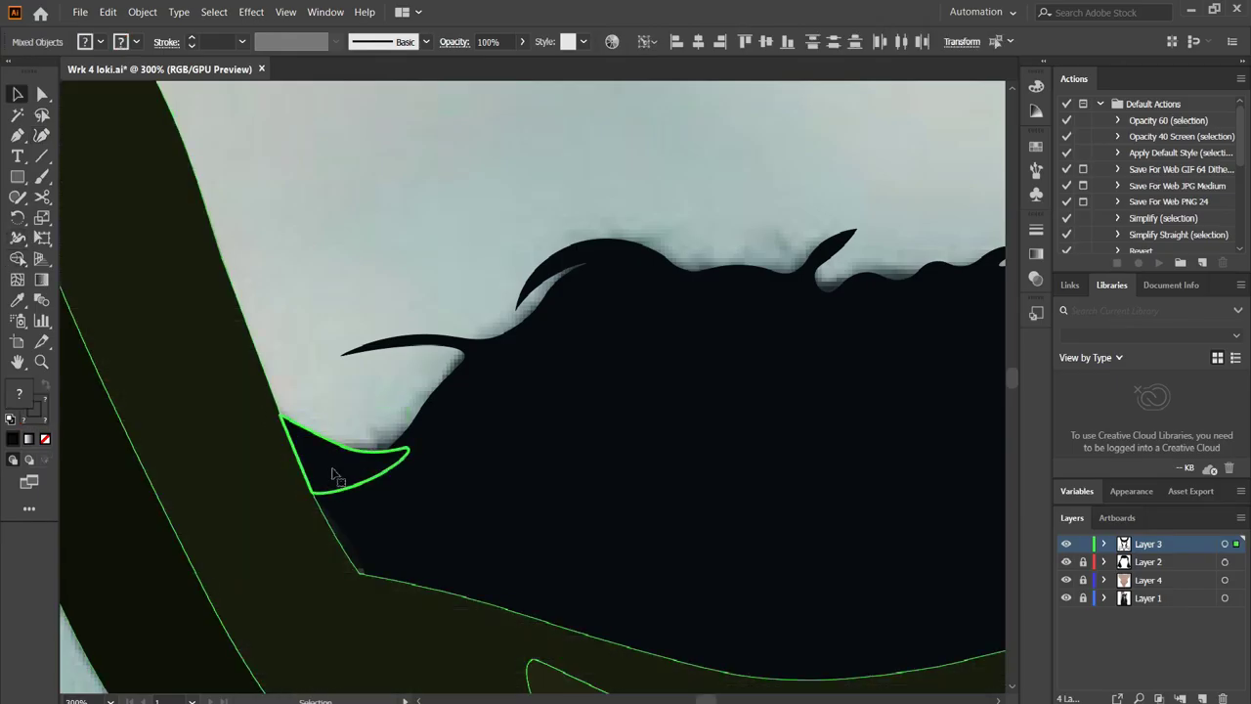
key("i")
double_click(20, 396)
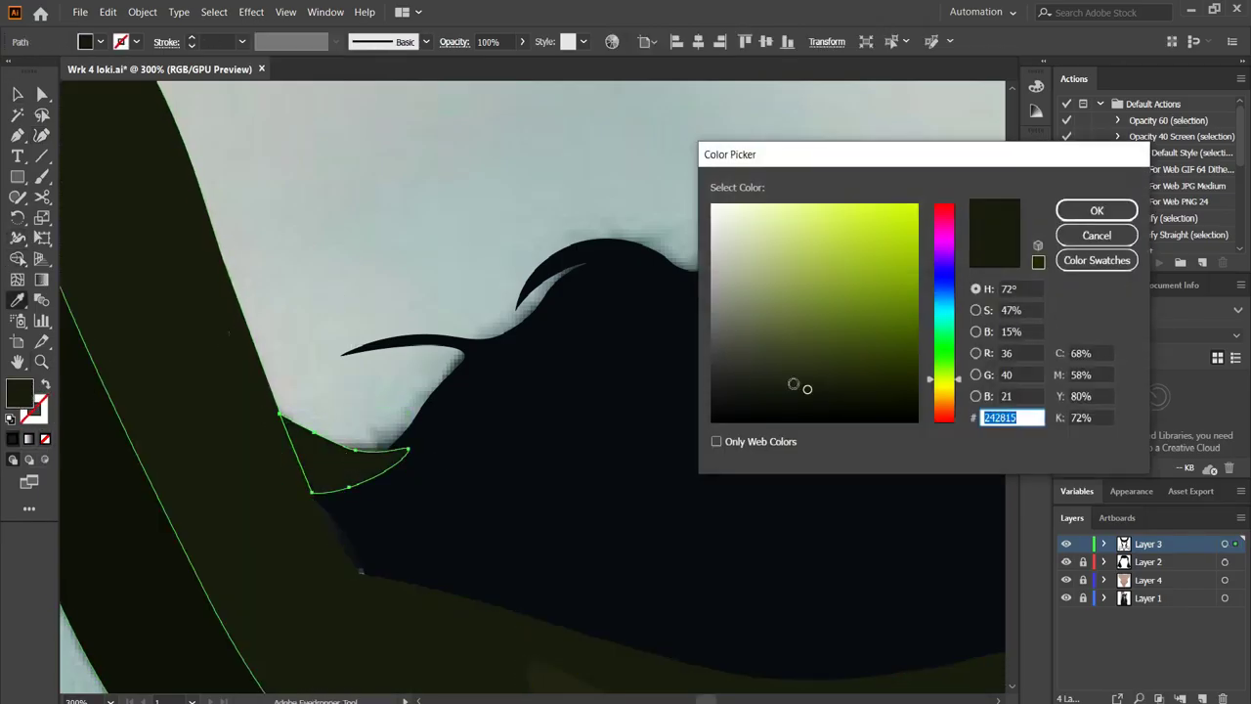
key("Escape")
left_click(398, 384)
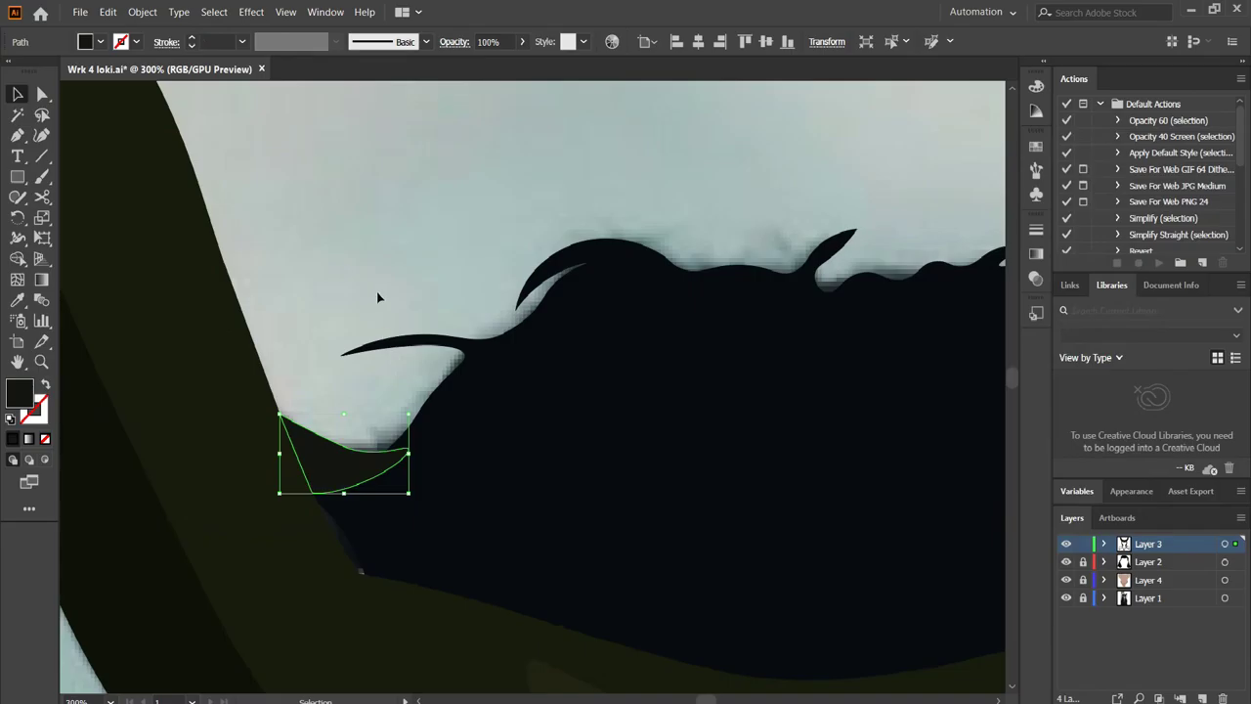
key("ctrl+shift+a")
key("ctrl+0")
scroll(356, 546, "up", 5)
Draw a curved patch where the hair meets the horn and merge it into the horn band.
key("shift+grave")
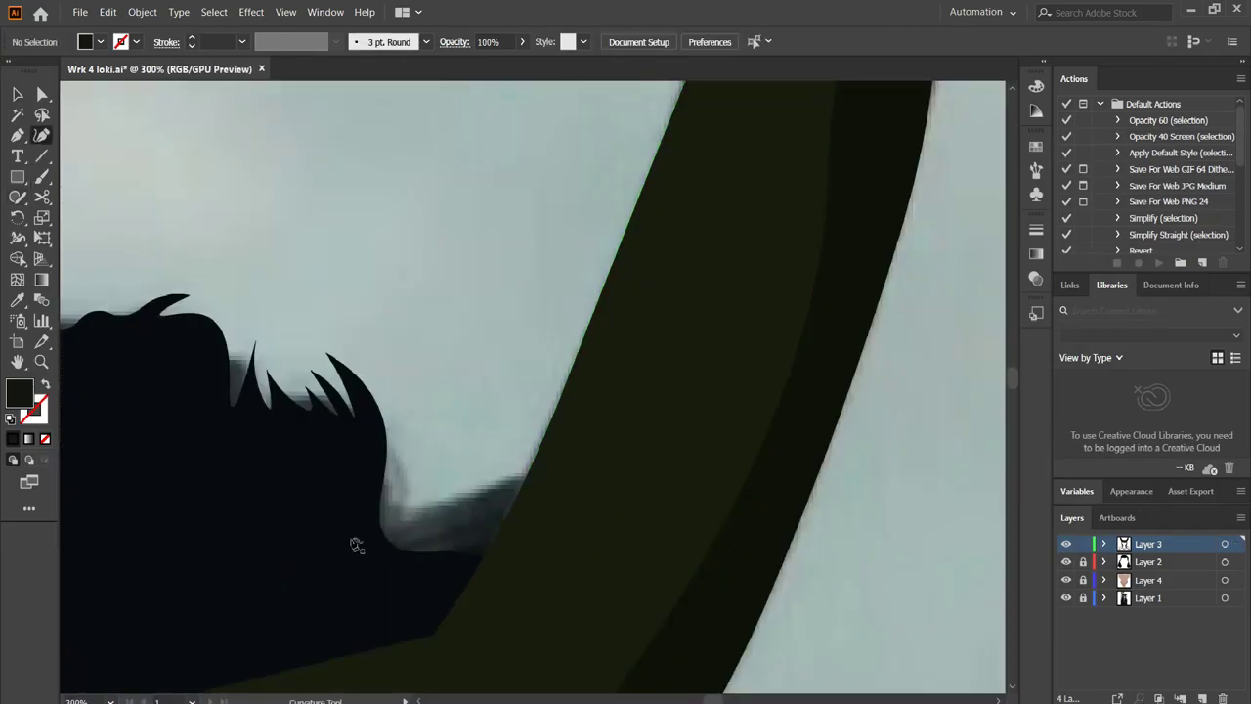
left_click(562, 471)
left_click(528, 551)
left_click(479, 582)
left_click(469, 553)
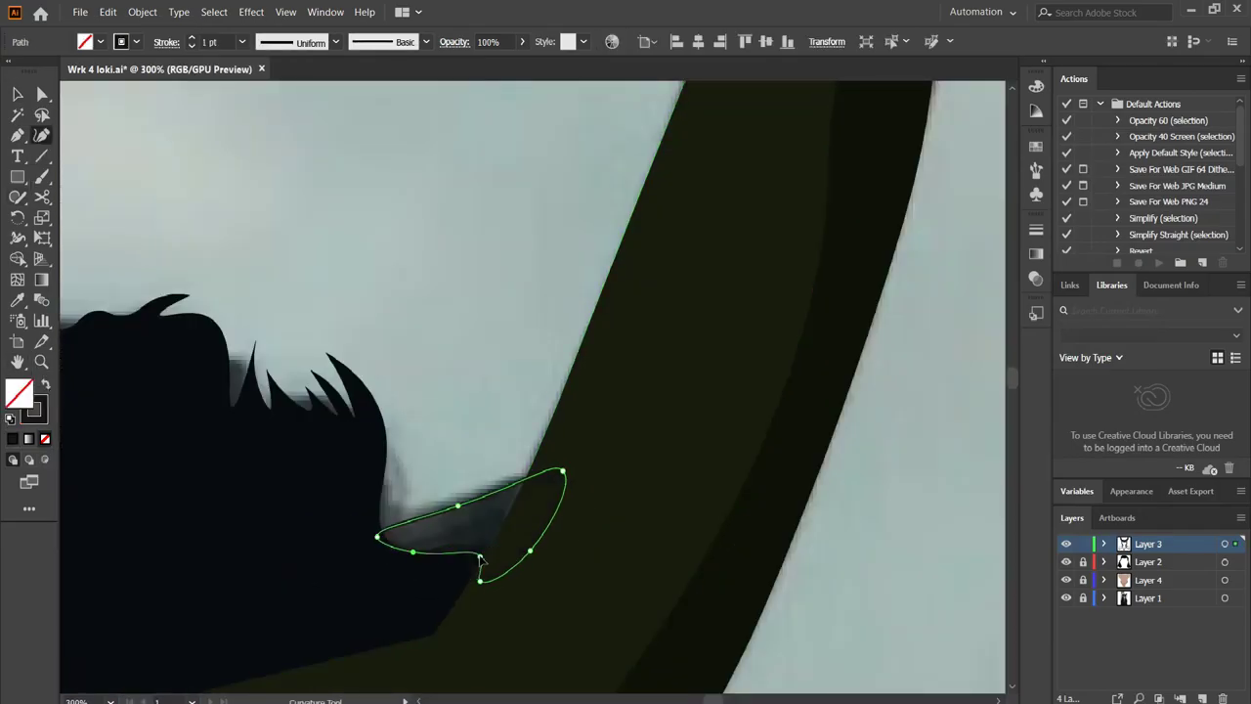
key("ctrl+a")
left_click(445, 542)
key("ctrl+shift+a")
key("ctrl+0")
key("ctrl+1")
key("v")
Lock Layer 3, unlock the hair layer and select the hair shape.
left_click(1081, 544)
left_click(1082, 561)
left_click(216, 397)
key("ctrl+plus")
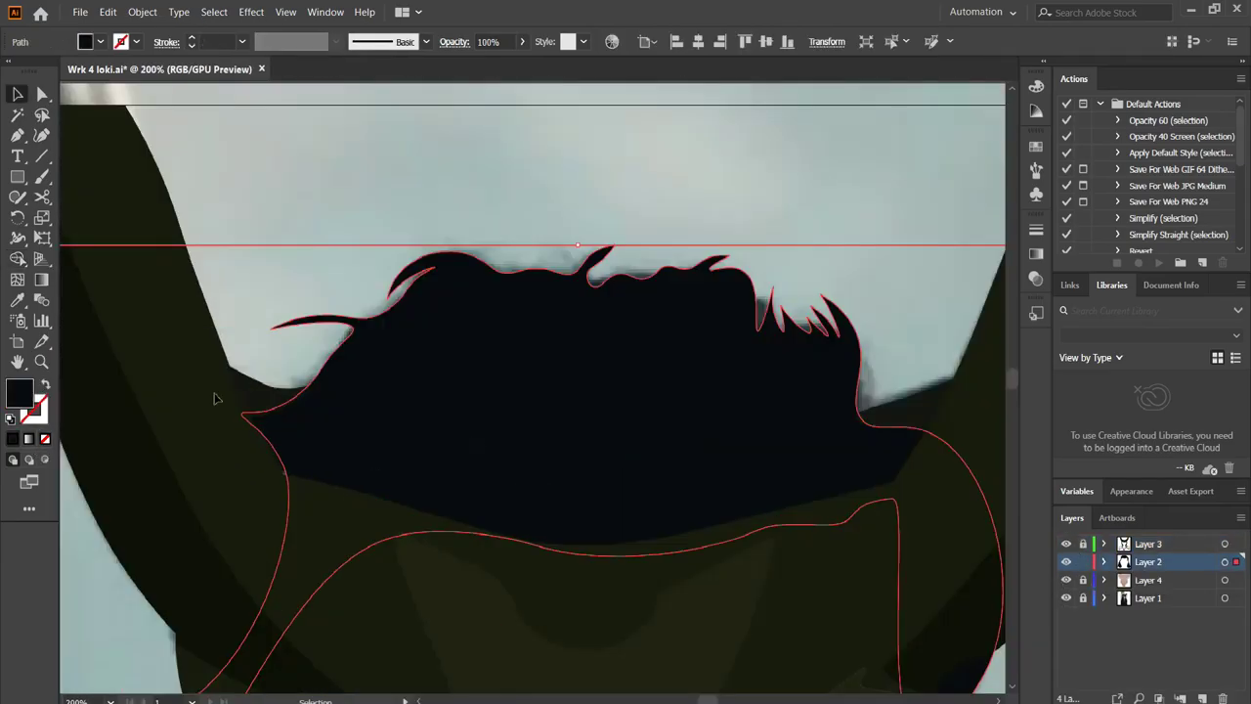
key("ctrl+0")
key("ctrl+shift+a")
Show the reference photo and fill the right collar piece with dark grey.
key("v")
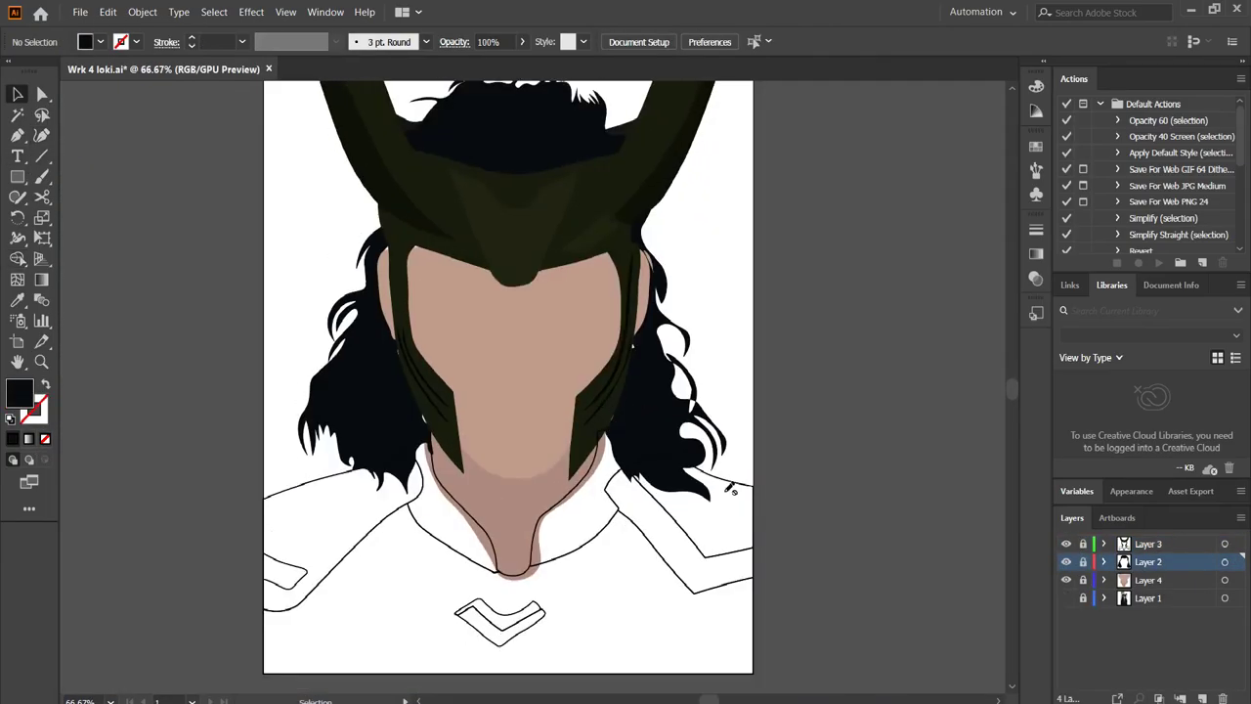
left_click(1066, 597)
left_click(1067, 543)
left_click(1066, 543)
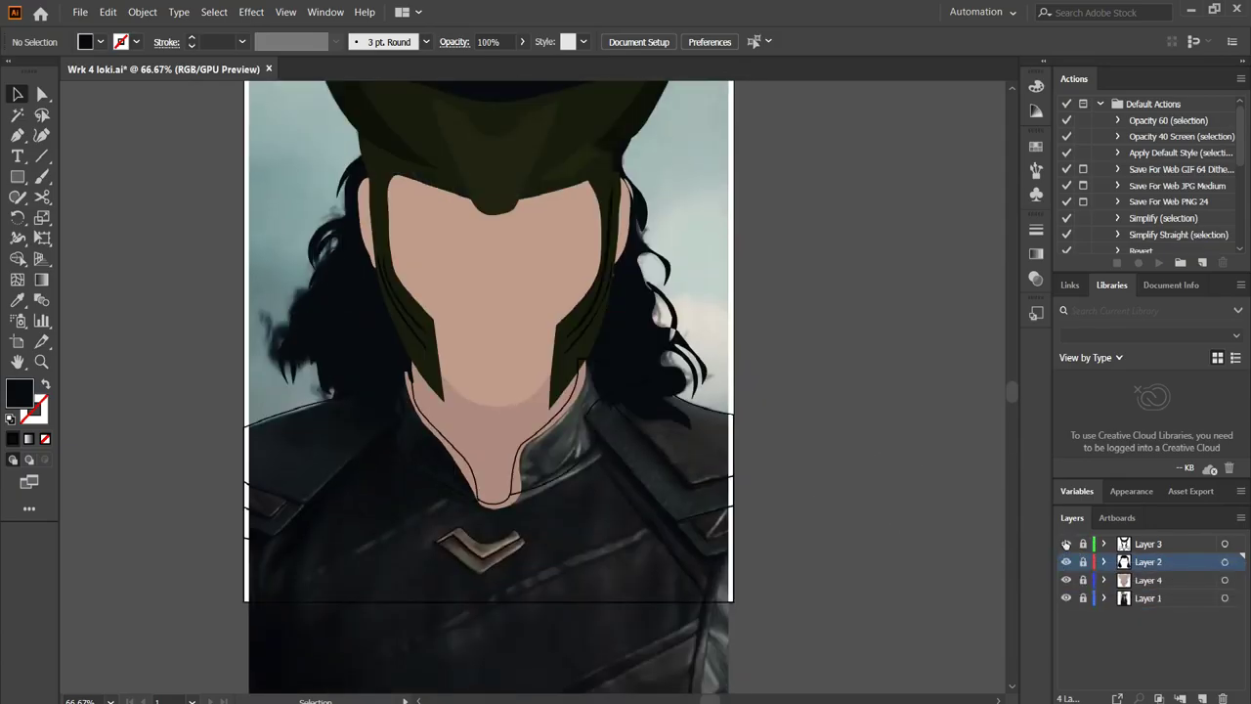
scroll(797, 443, "up", 1)
left_click(460, 383)
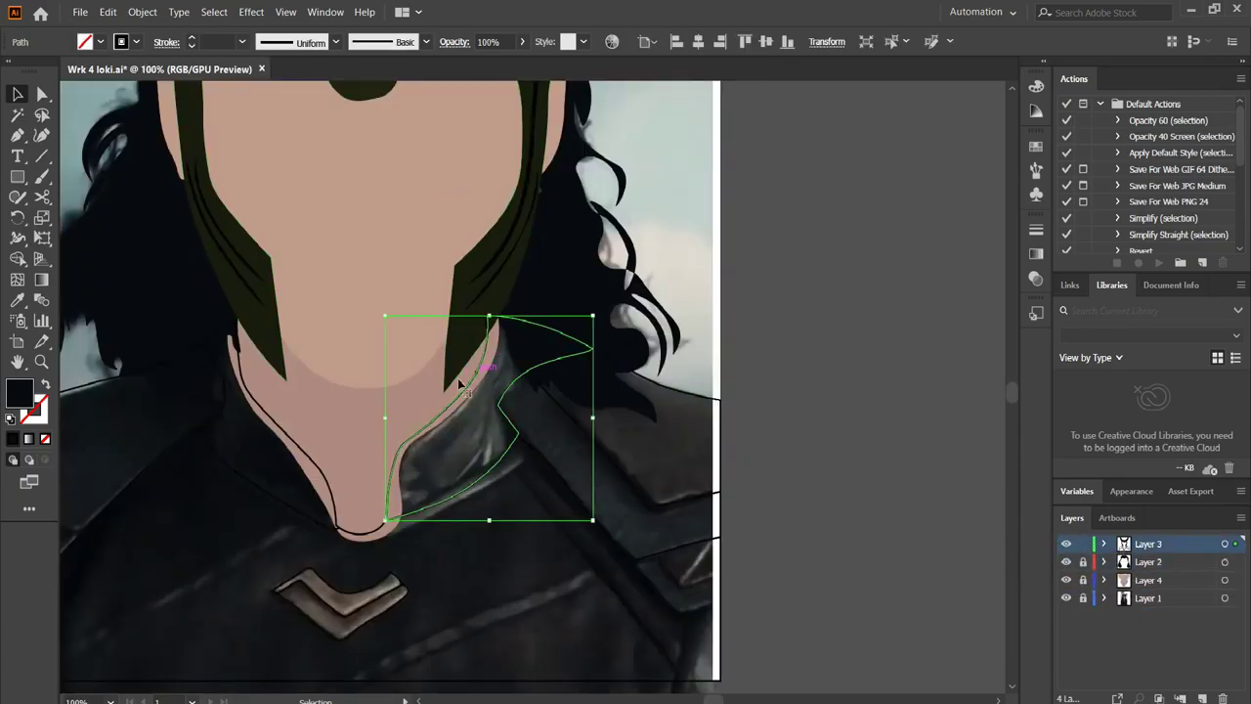
left_click(279, 389)
key("v")
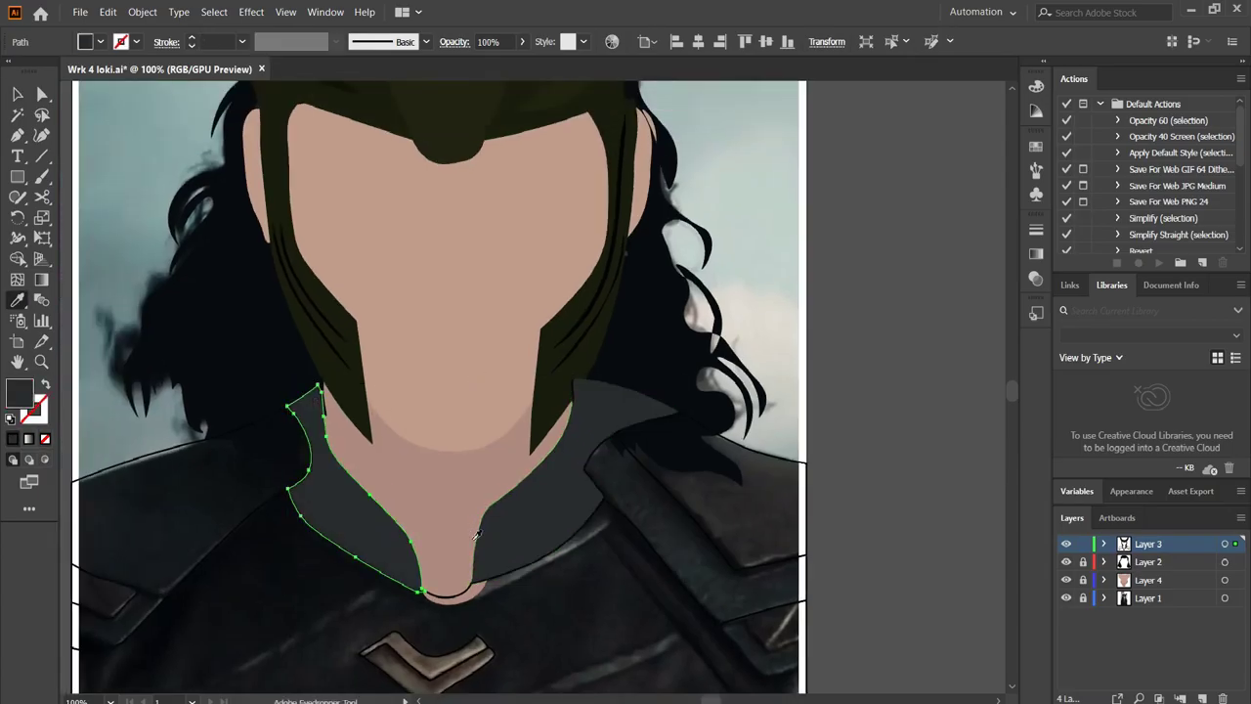
Fill the chest chevron badge with brown-grey.
left_click(454, 562)
left_click(433, 594, "shift")
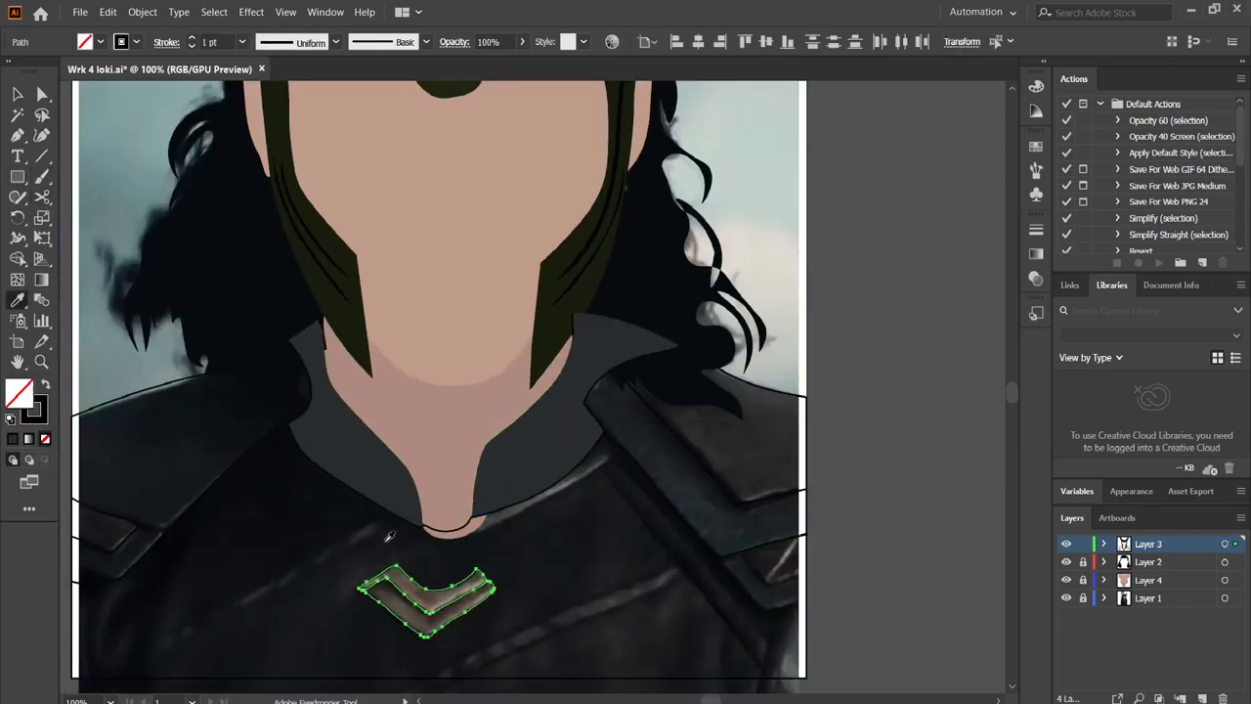
left_click(389, 535)
key("v")
left_click(427, 601)
double_click(19, 394)
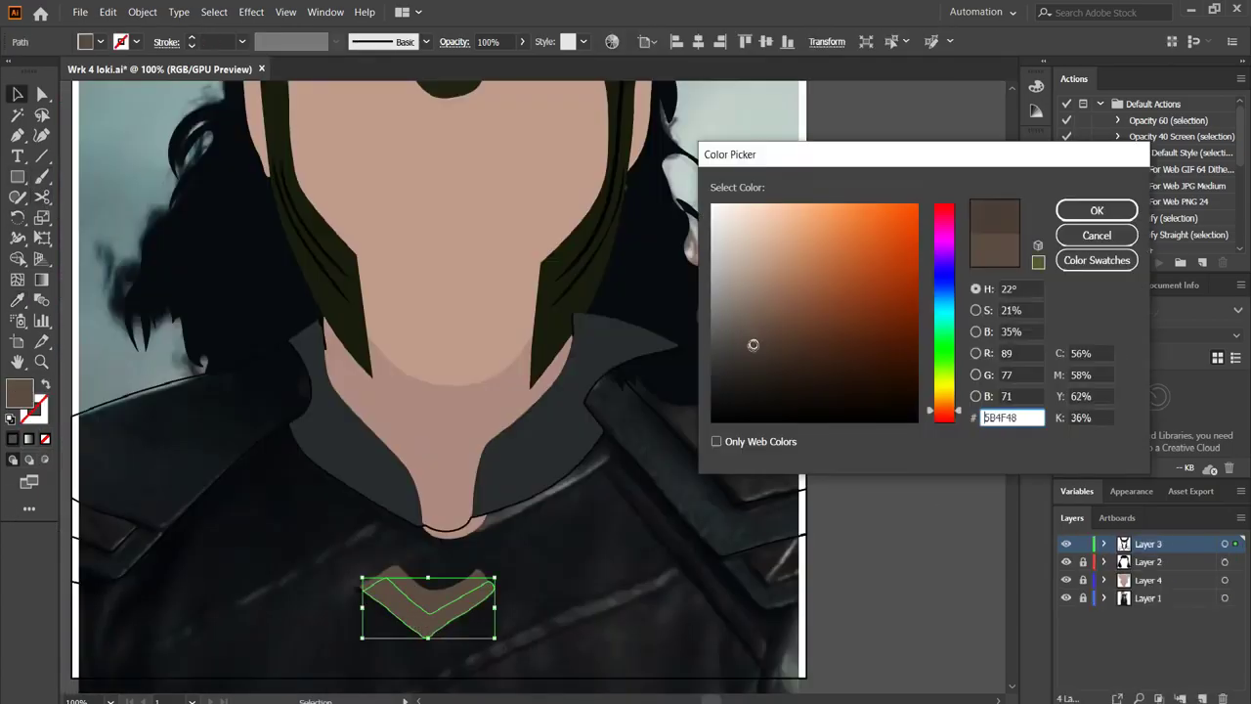
key("Return")
right_click(468, 615)
Fill the large jacket shape with a sampled dark colour.
left_click(684, 598)
key("i")
left_click(534, 565)
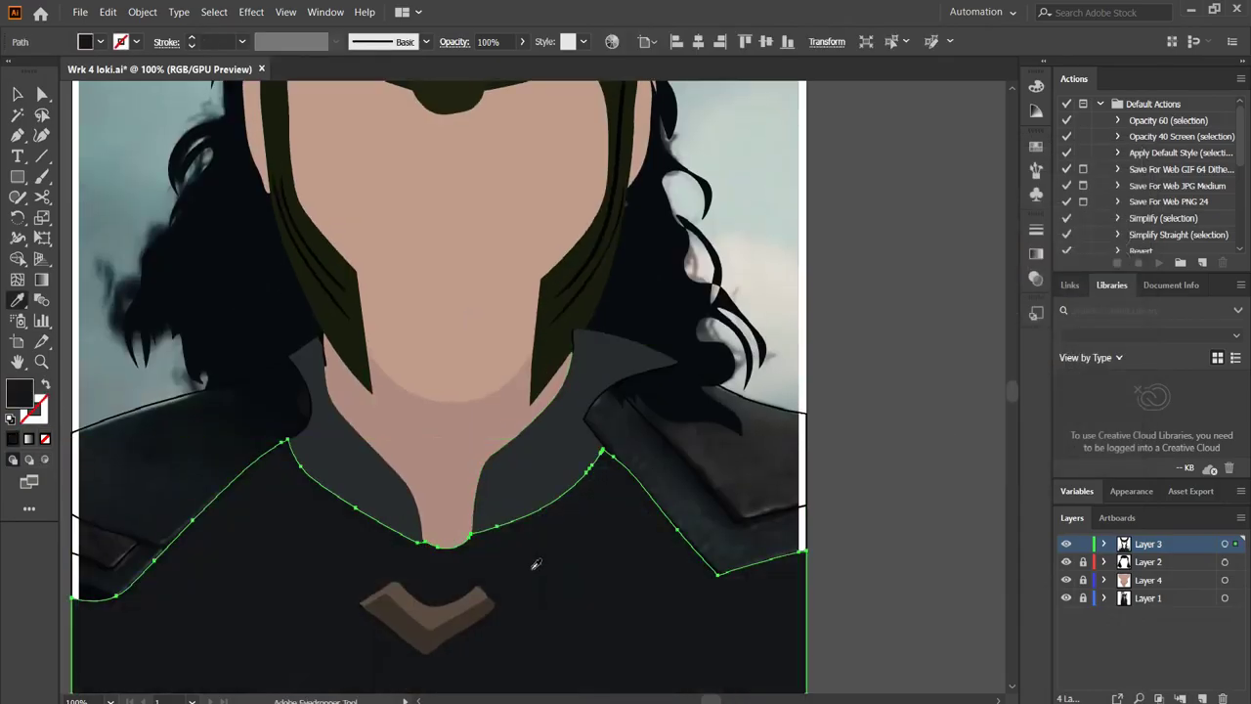
key("v")
Select the left shoulder shape and then the right shoulder strap.
scroll(287, 538, "left", 3)
left_click(264, 447)
left_click(235, 528)
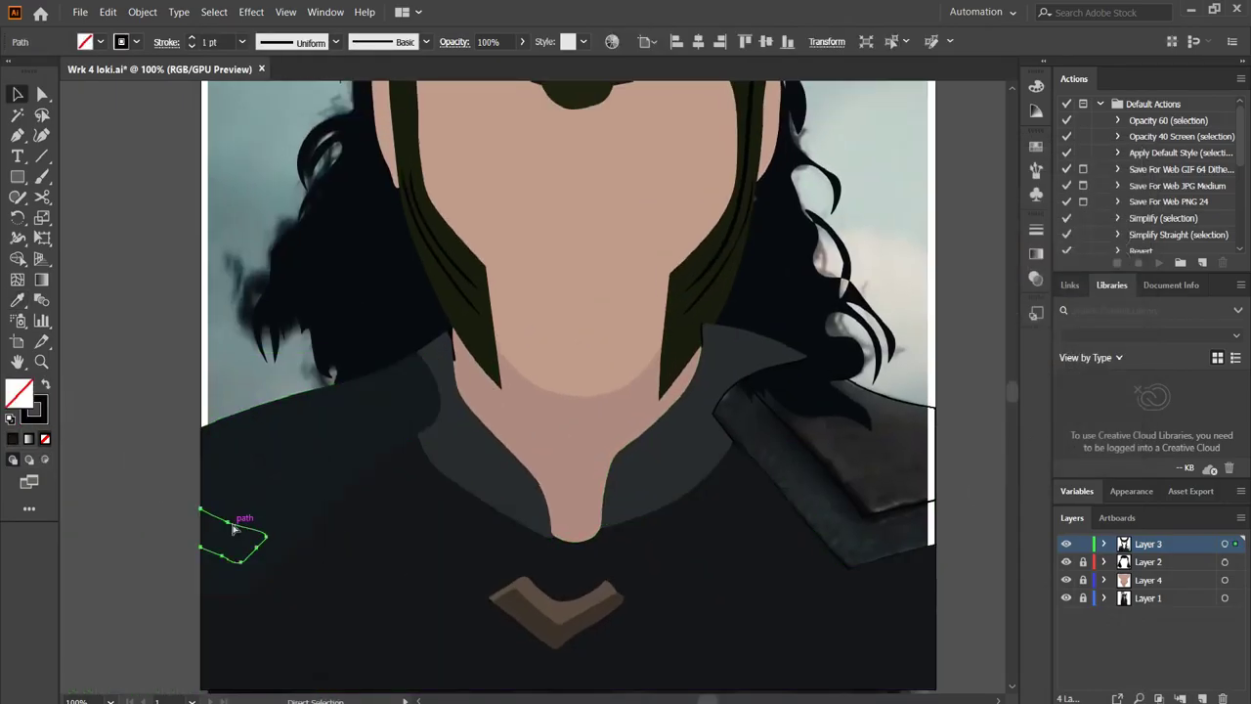
right_click(234, 532)
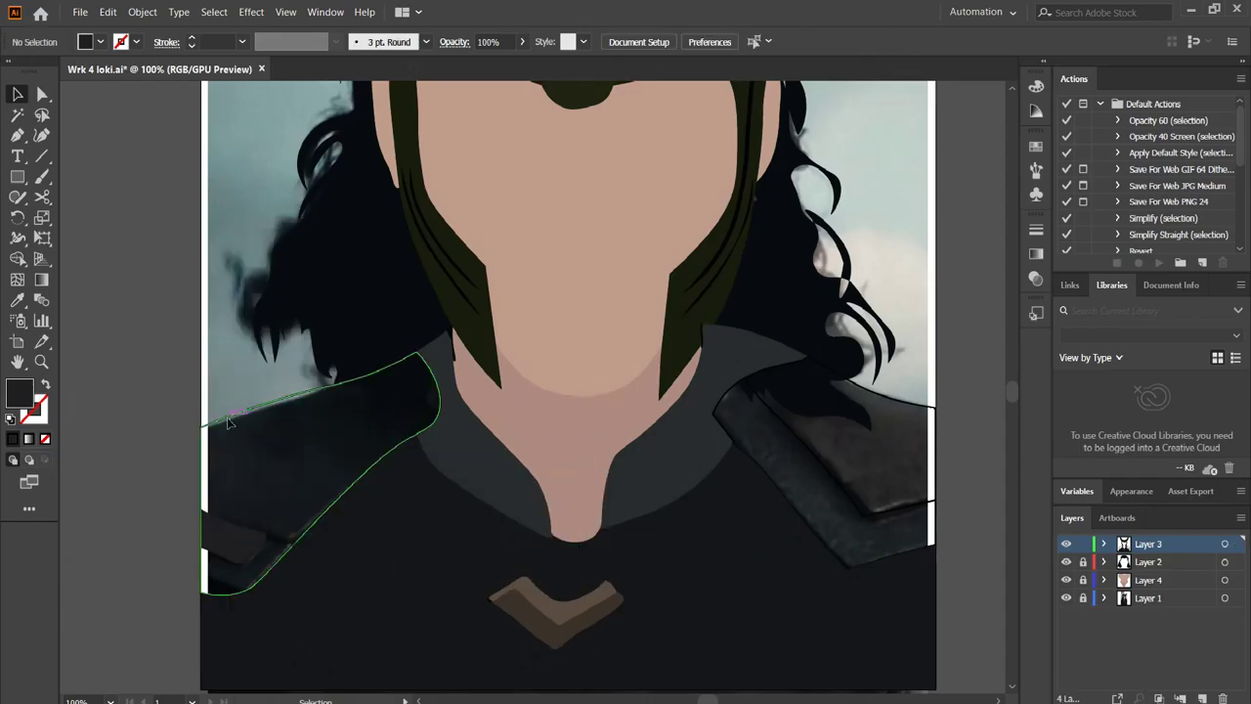
left_click(293, 459)
scroll(133, 444, "right", 5)
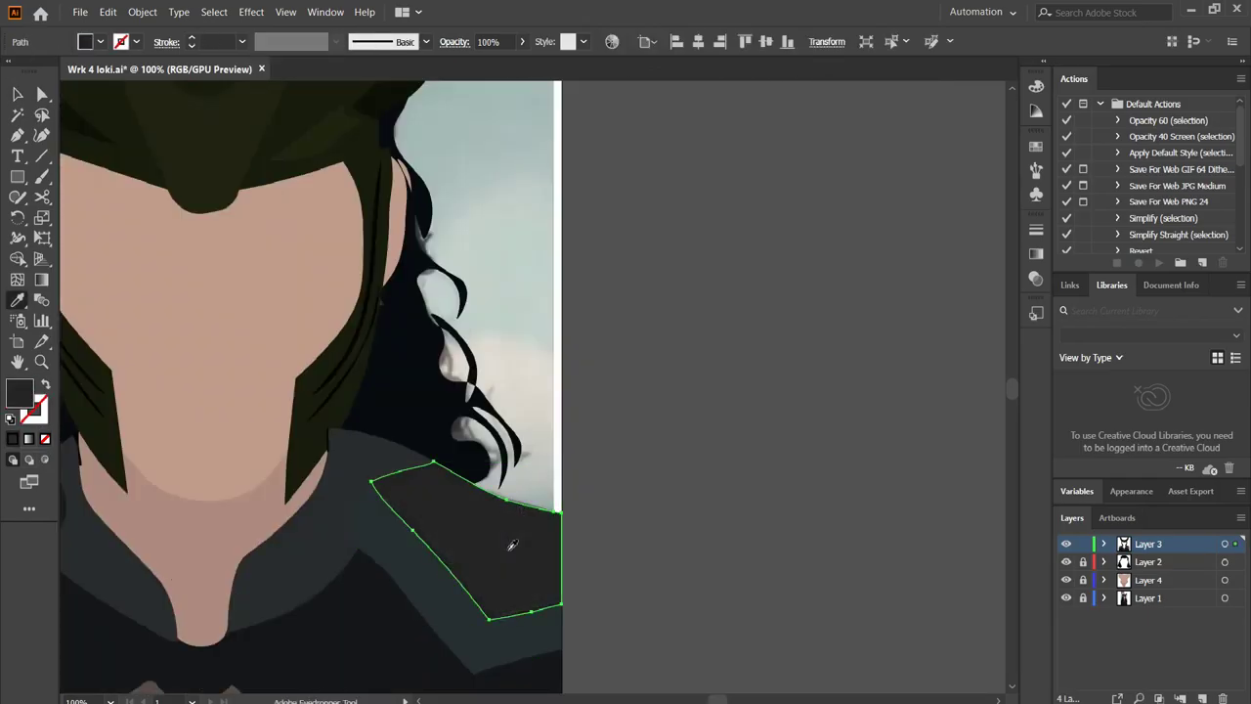
scroll(603, 459, "down", 3)
scroll(606, 594, "up", 2)
scroll(488, 595, "down", 3)
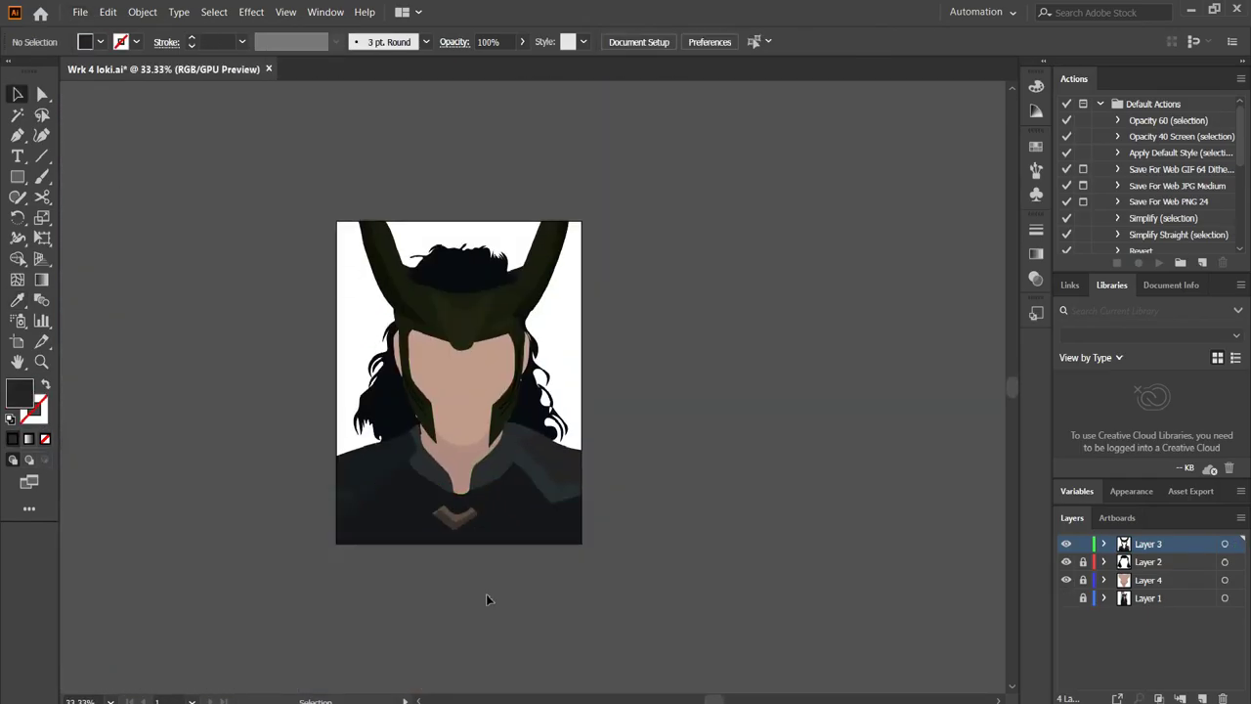
scroll(486, 595, "up", 2)
scroll(625, 470, "up", 2)
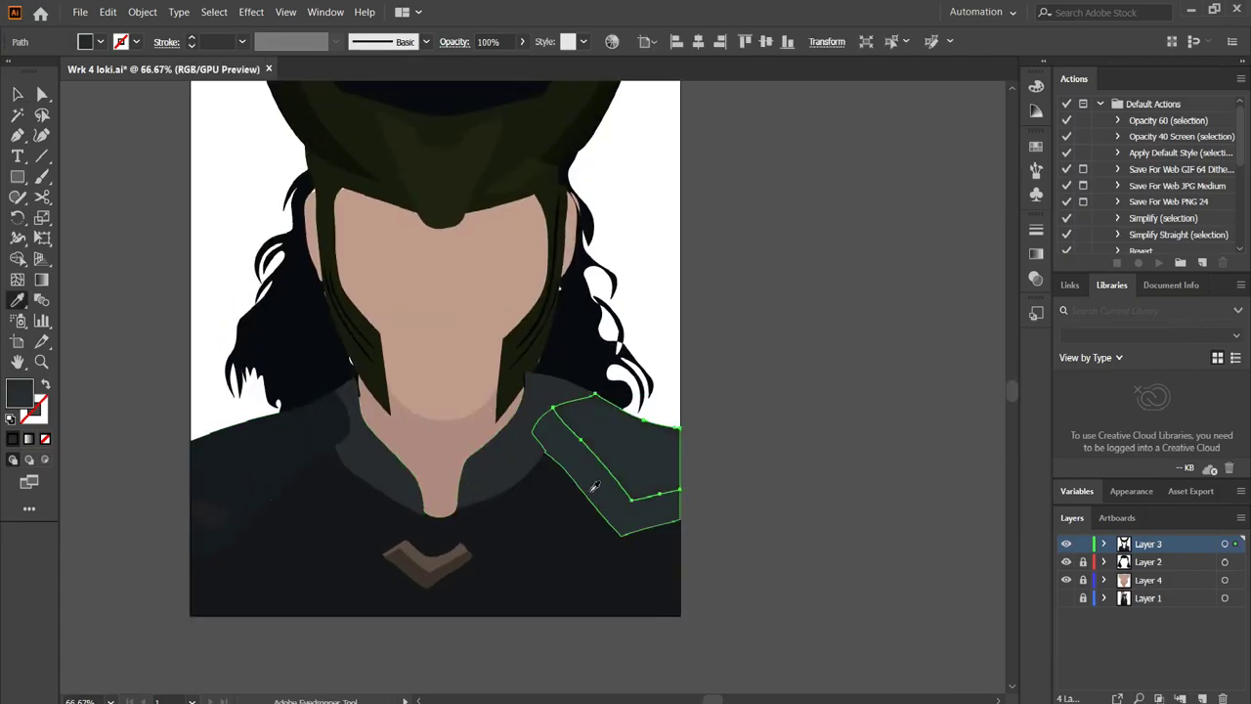
left_click(590, 481)
Adjust the right shoulder strap's fill colour in isolation mode.
double_click(651, 441)
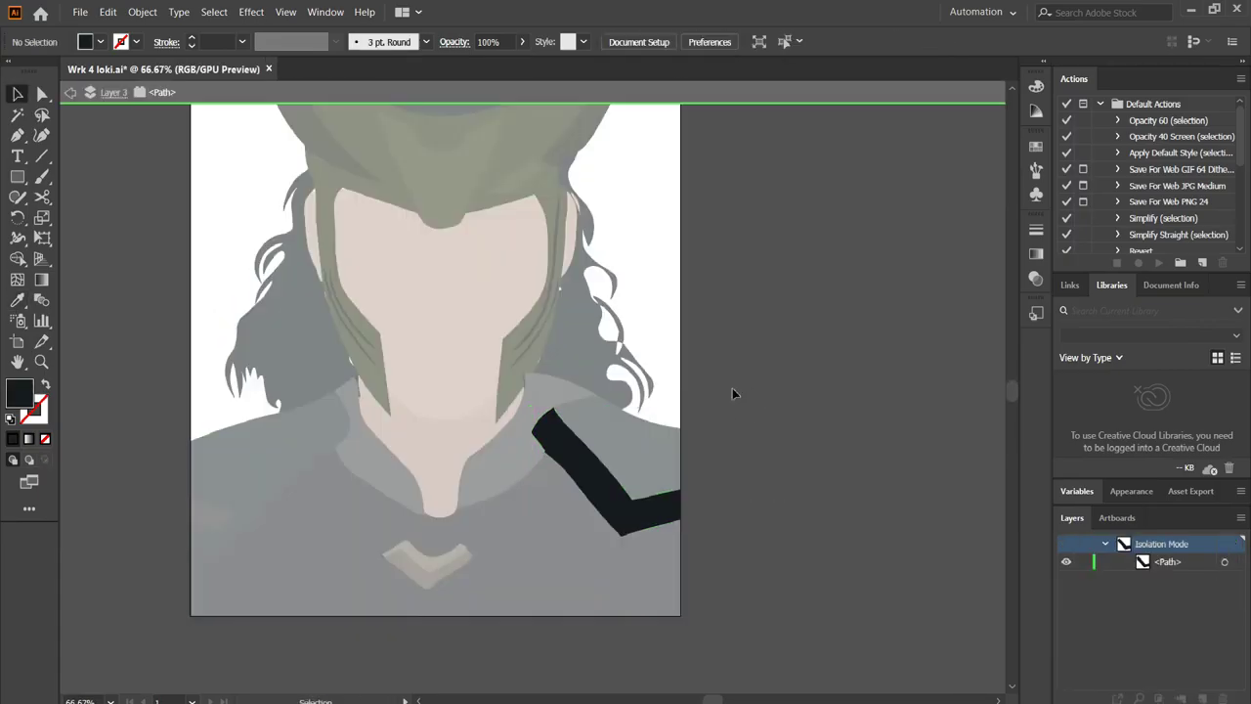
double_click(734, 391)
key("Escape")
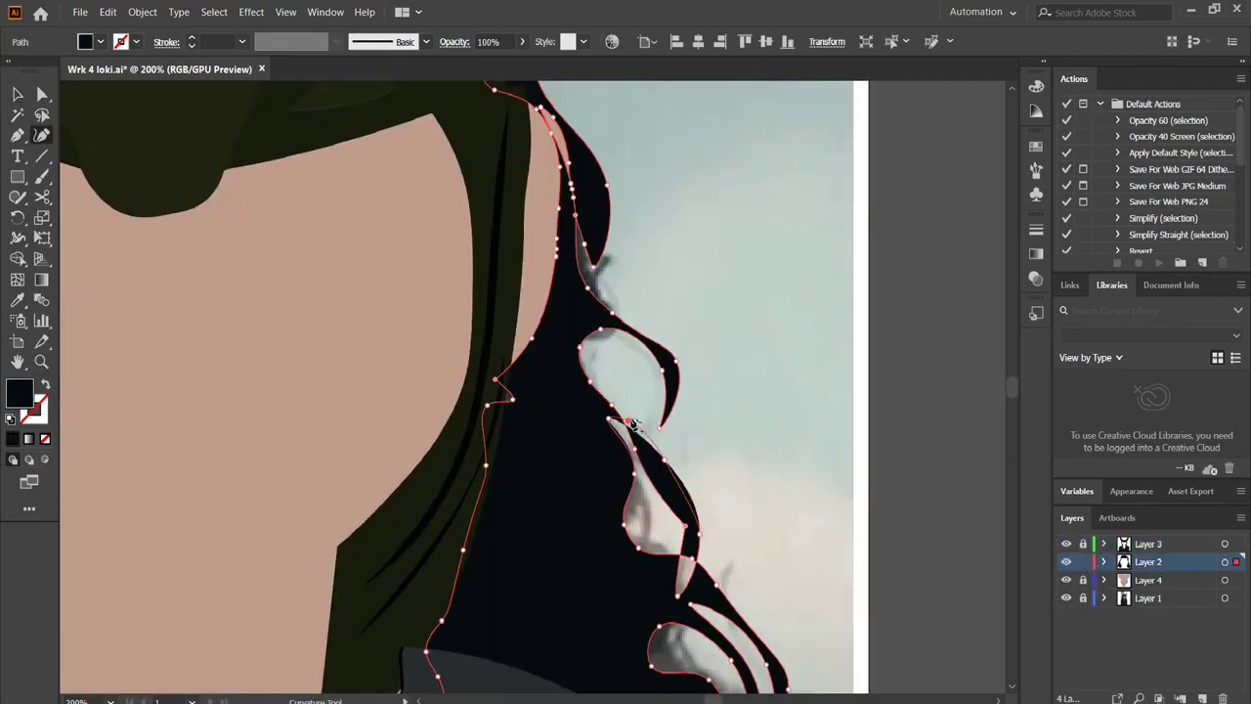
Pull the right hair loop's tip down to match the reference curls.
scroll(694, 515, "down", 2)
left_click(684, 523)
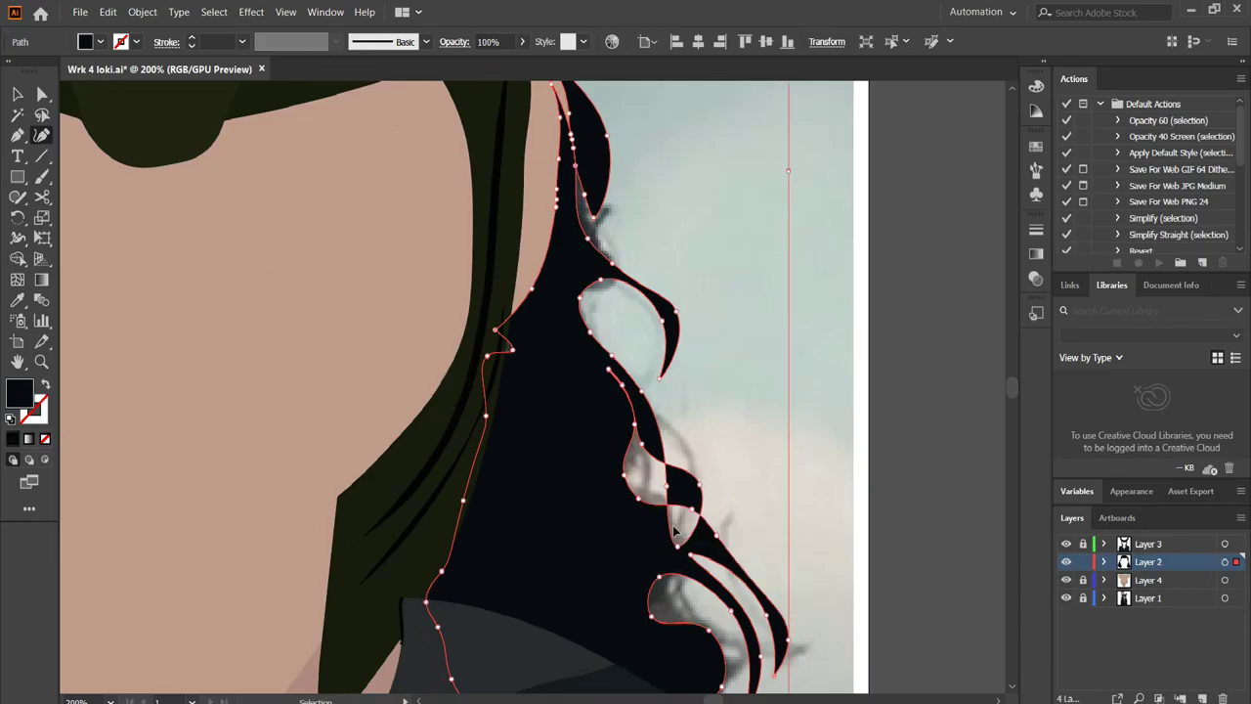
scroll(716, 526, "up", 1)
scroll(728, 498, "up", 3)
left_click_drag(653, 441, 662, 484)
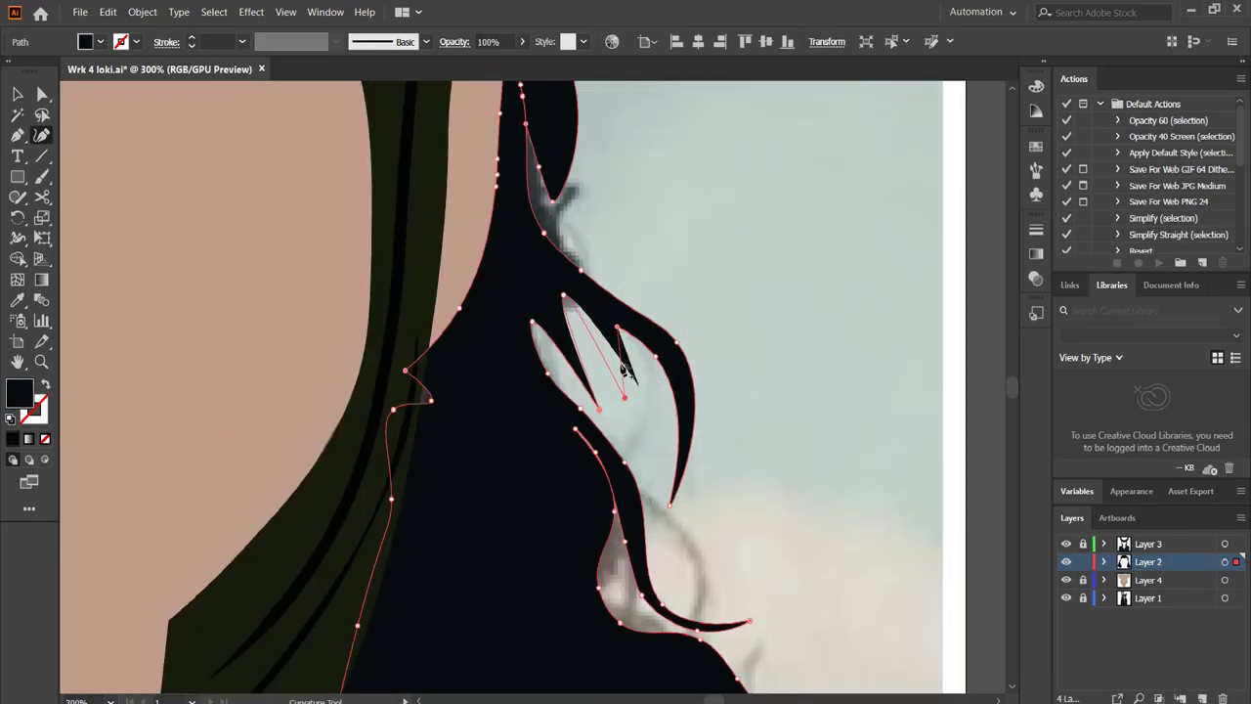
scroll(616, 391, "up", 2)
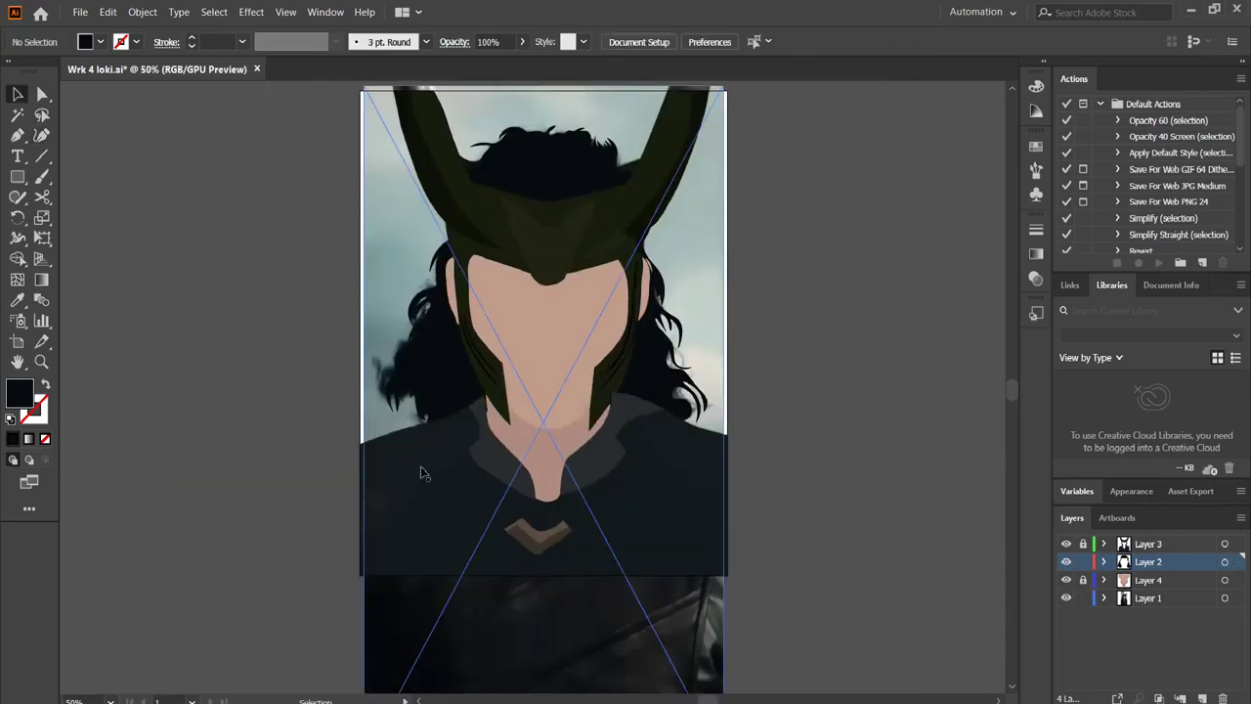
left_click(1065, 598)
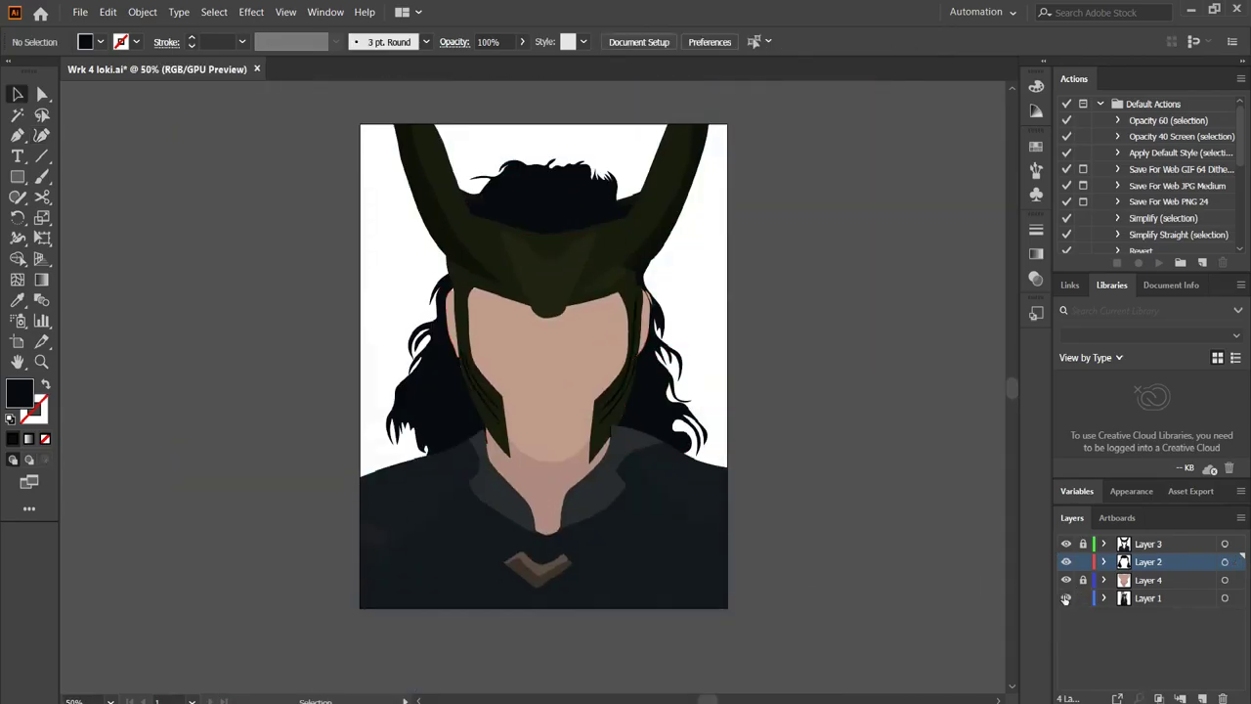
Send the shape beside the neck to the back with Arrange > Send to Back.
left_click(1065, 598)
left_click(1065, 598)
scroll(664, 469, "up", 2, "alt")
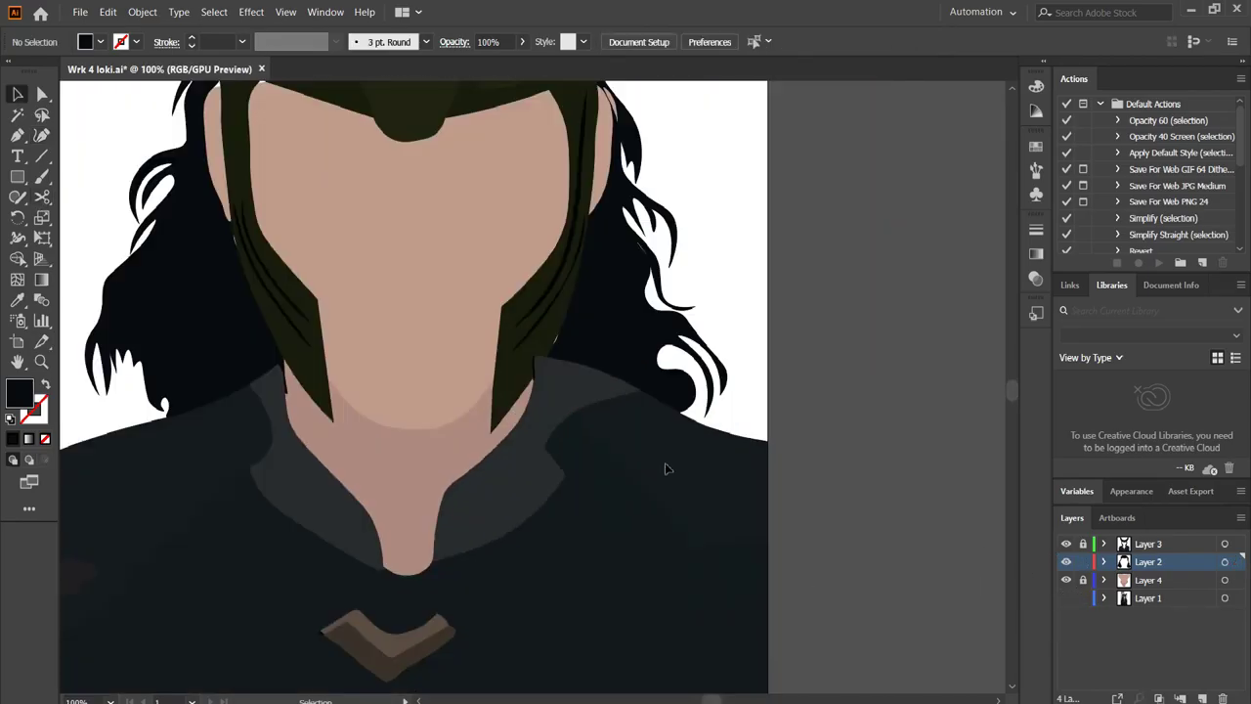
right_click(572, 383)
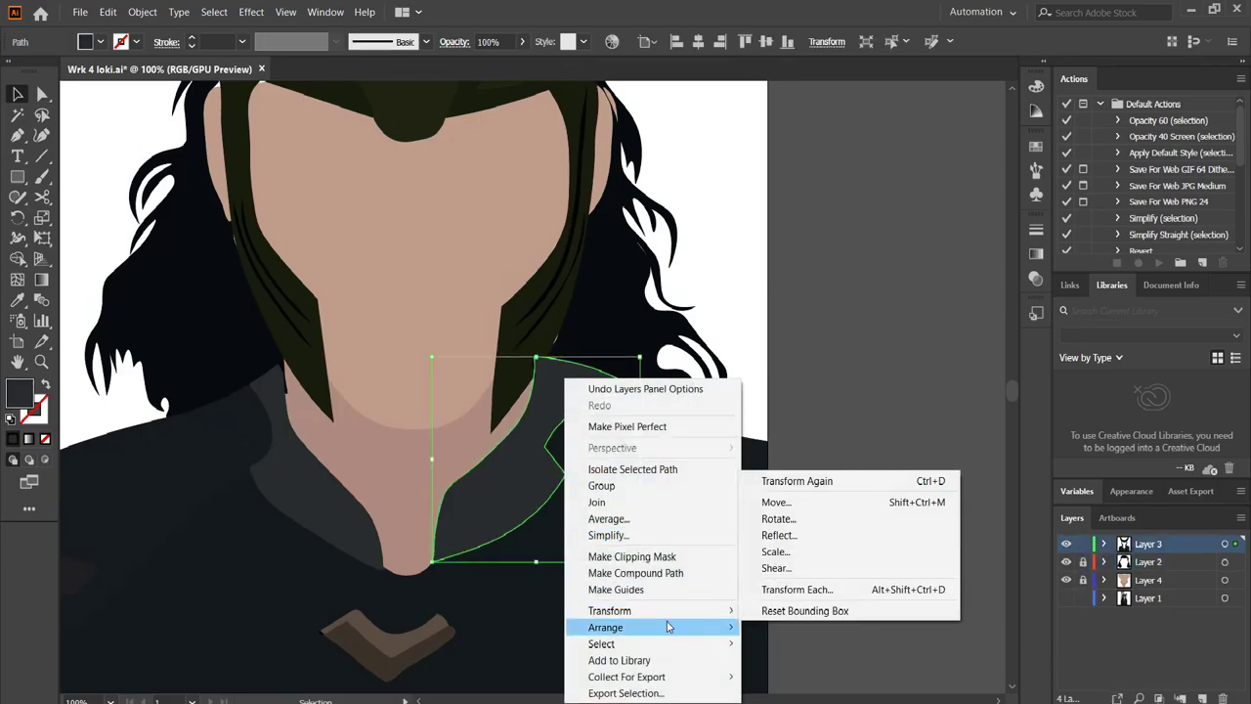
left_click(803, 674)
Check the overlapping neck shapes, then show the reference photo again.
scroll(737, 545, "up", 3, "alt")
scroll(737, 544, "up", 2, "alt")
key("ctrl+0")
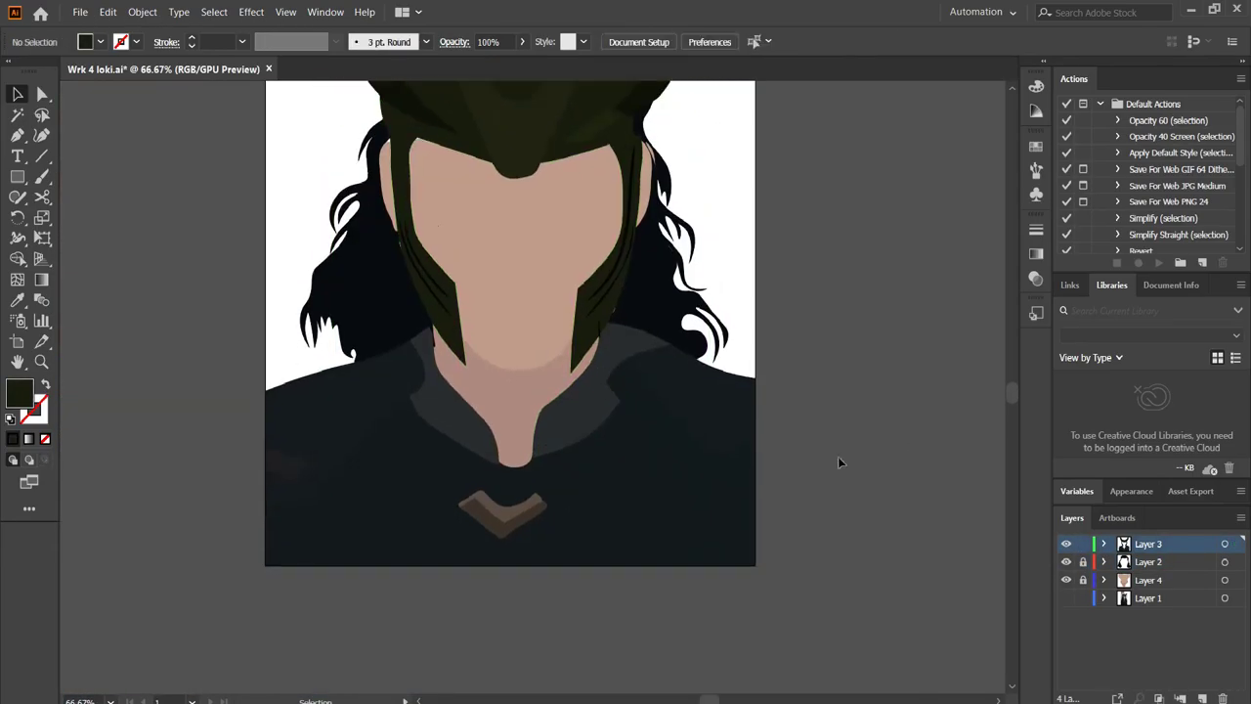
left_click(838, 457)
scroll(567, 410, "up", 8, "alt")
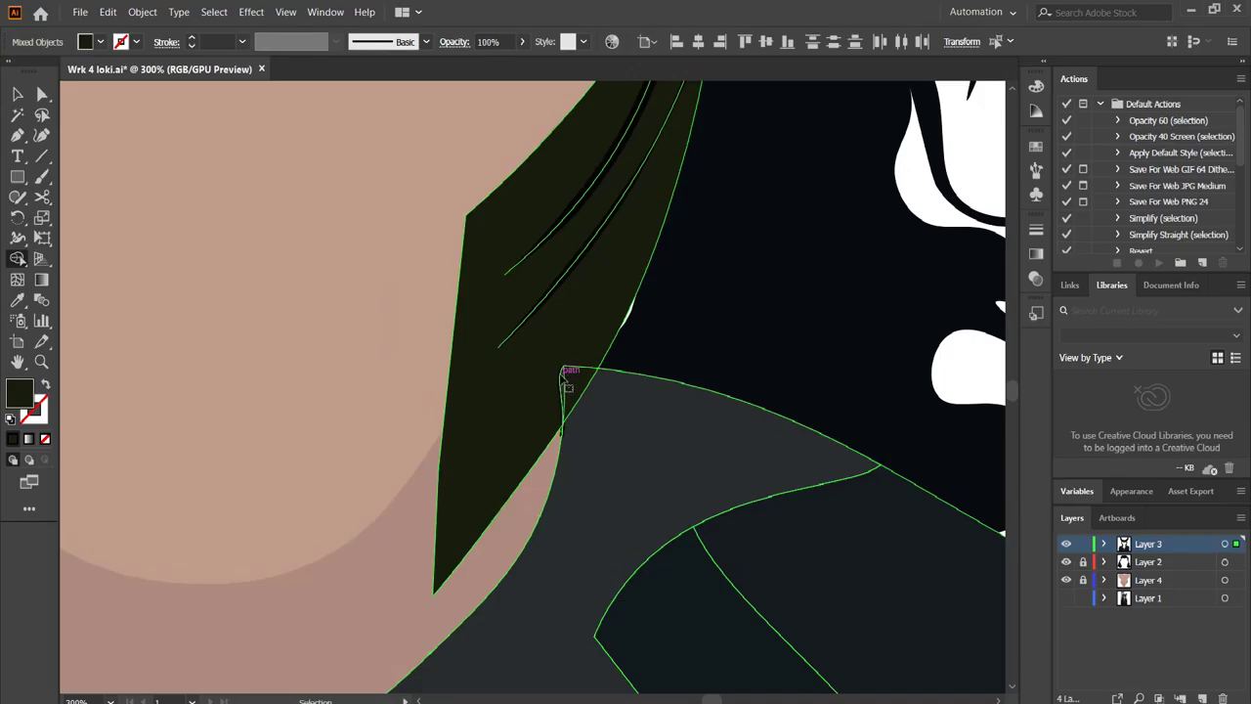
key("v")
key("ctrl+0")
left_click(1066, 598)
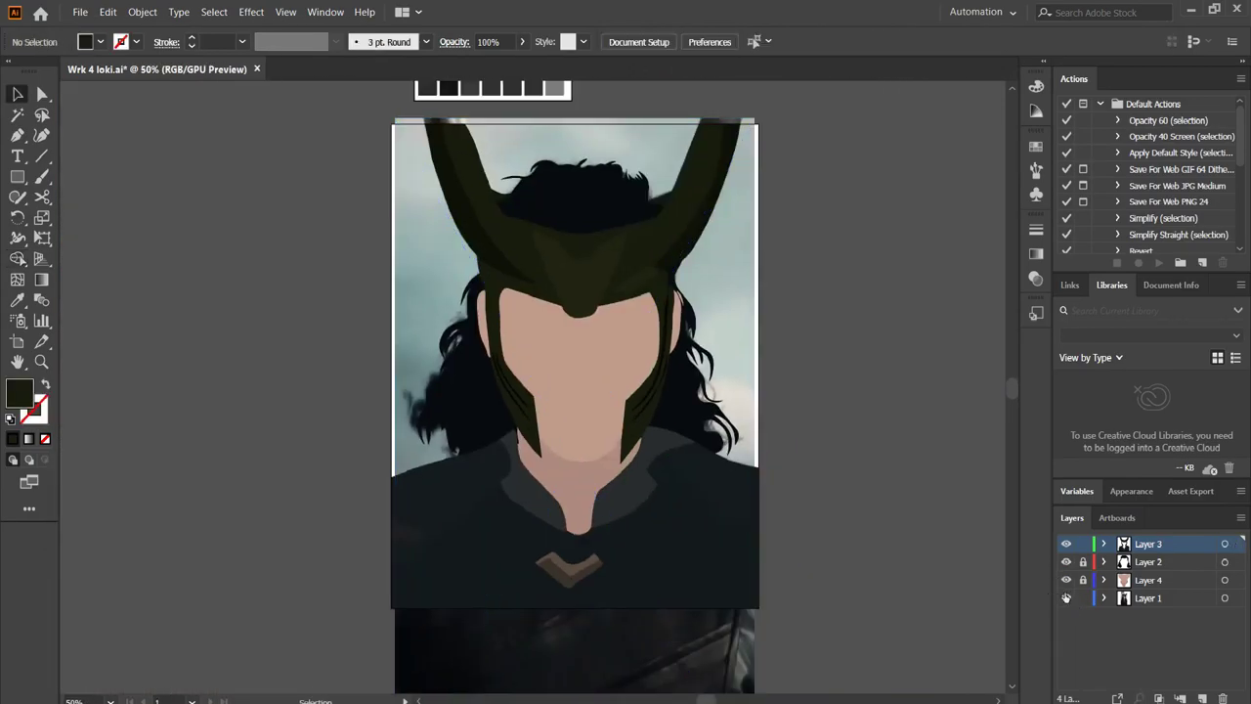
Add an 8x10 in sampled sky-blue rectangle, move its layer below Layer 4, swap fill/stroke.
scroll(586, 391, "up", 2)
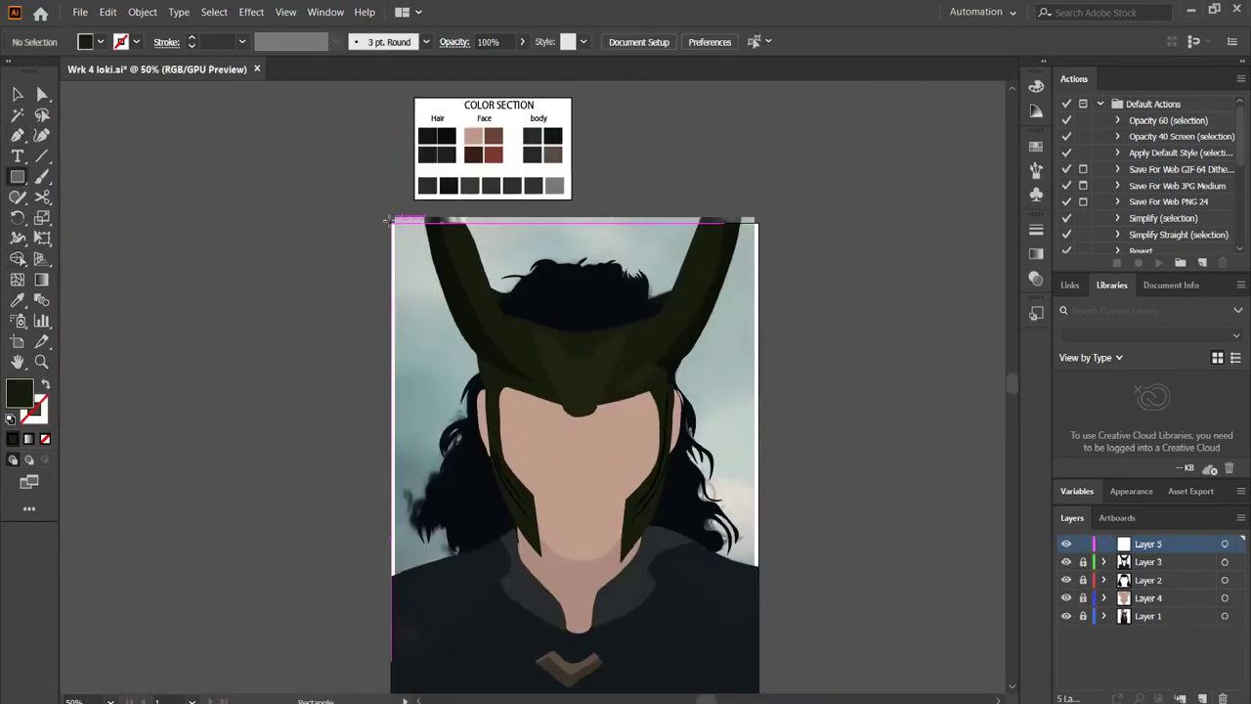
left_click(388, 221)
key("Return")
scroll(433, 280, "down", 2)
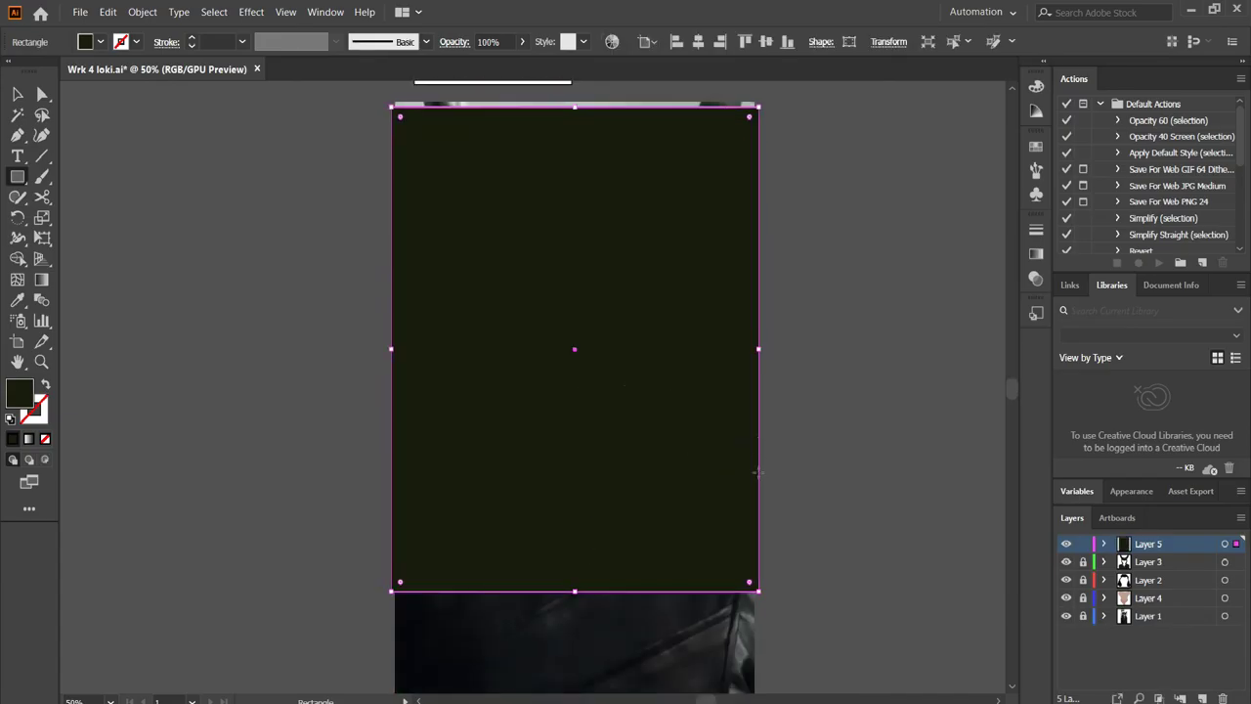
key("slash")
key("i")
left_click(433, 281)
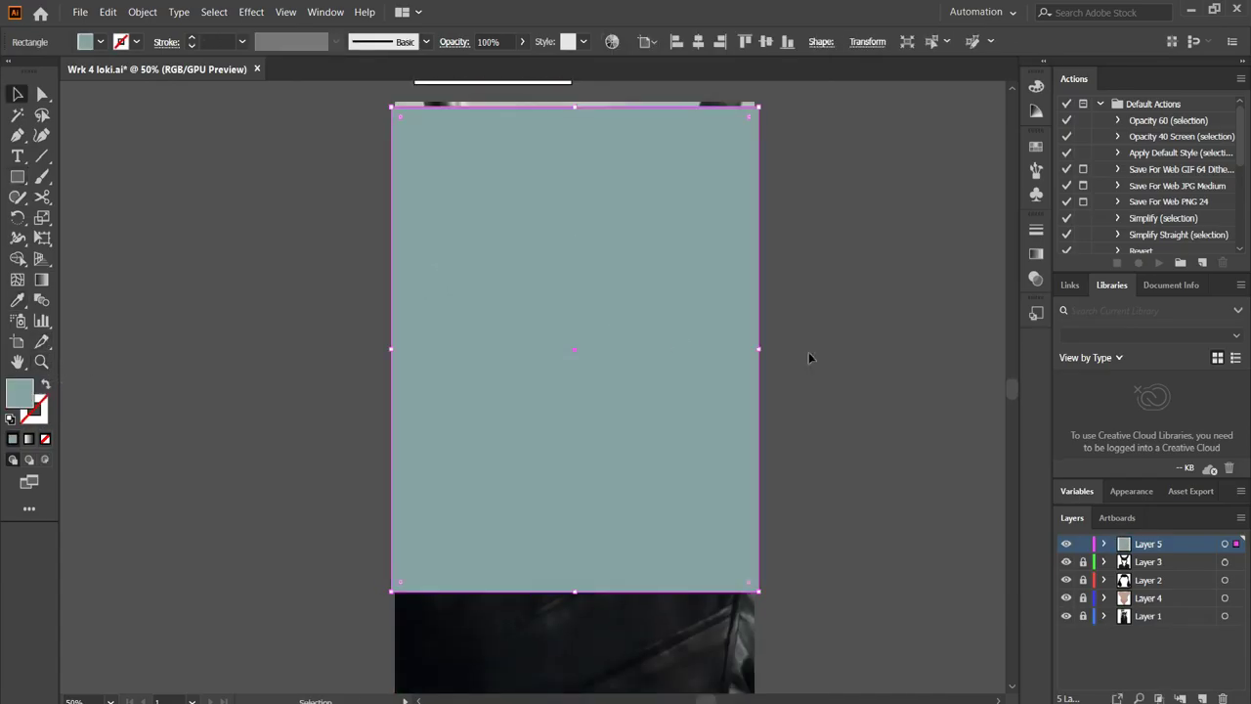
left_click_drag(1148, 543, 1148, 606)
scroll(904, 421, "up", 1)
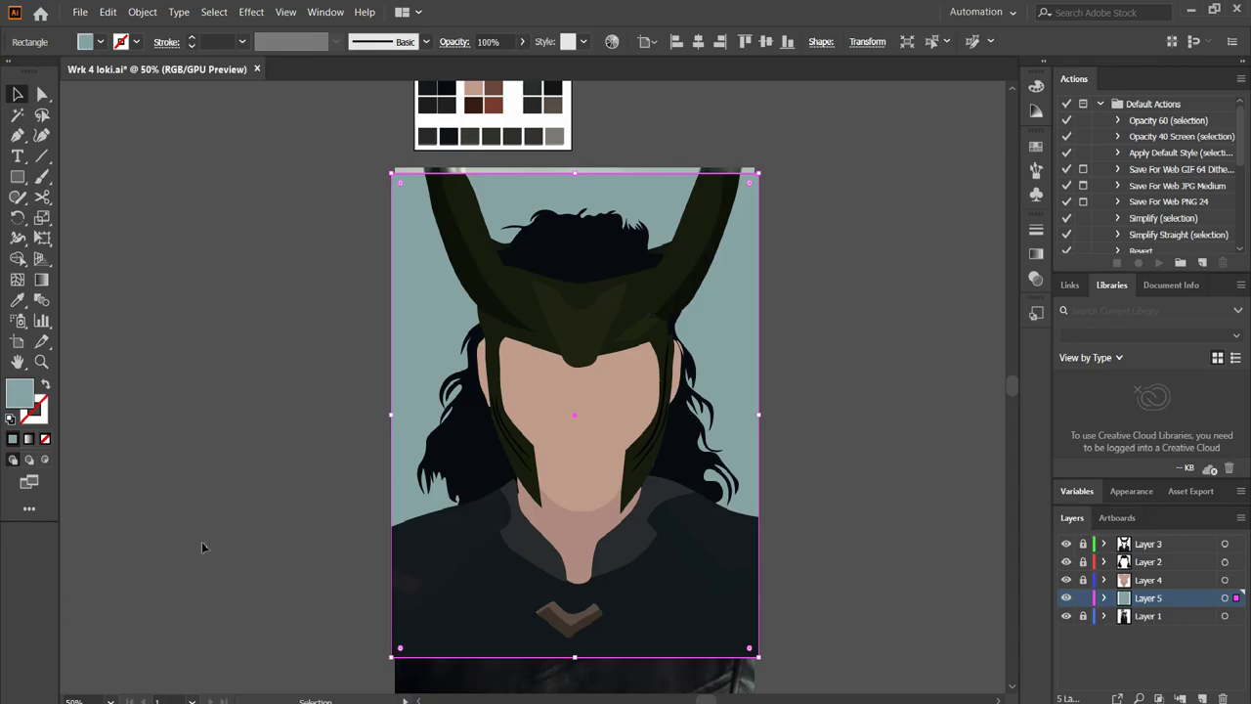
key("shift+x")
key("ctrl+shift+a")
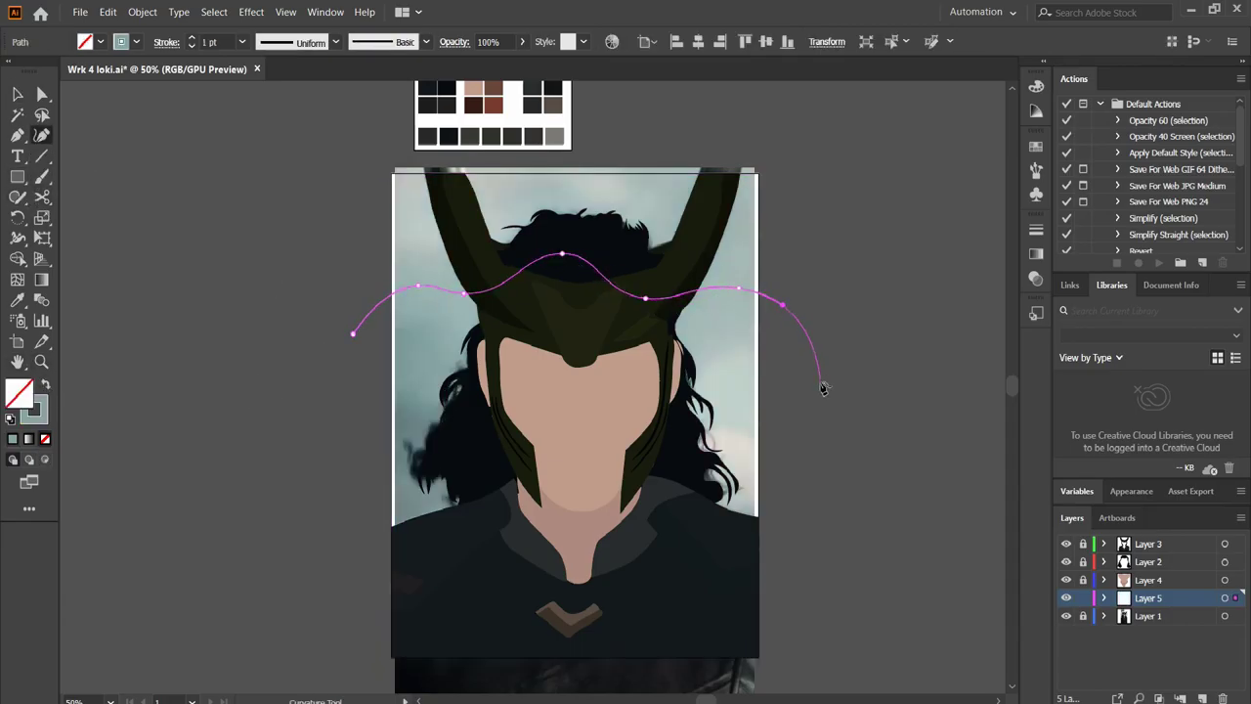
Finish two wavy mountain paths and fill the mountain shape with light teal.
key("v")
key("ctrl+shift+a")
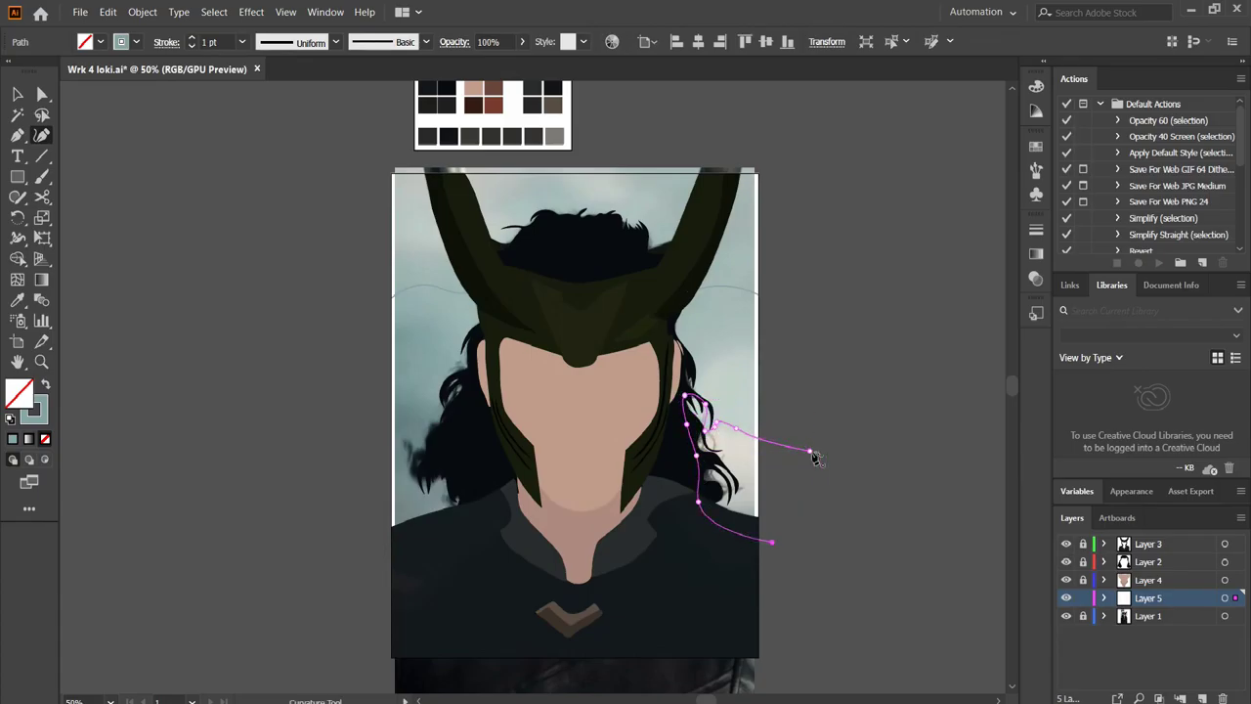
key("v")
key("ctrl+shift+a")
scroll(304, 288, "down", 1)
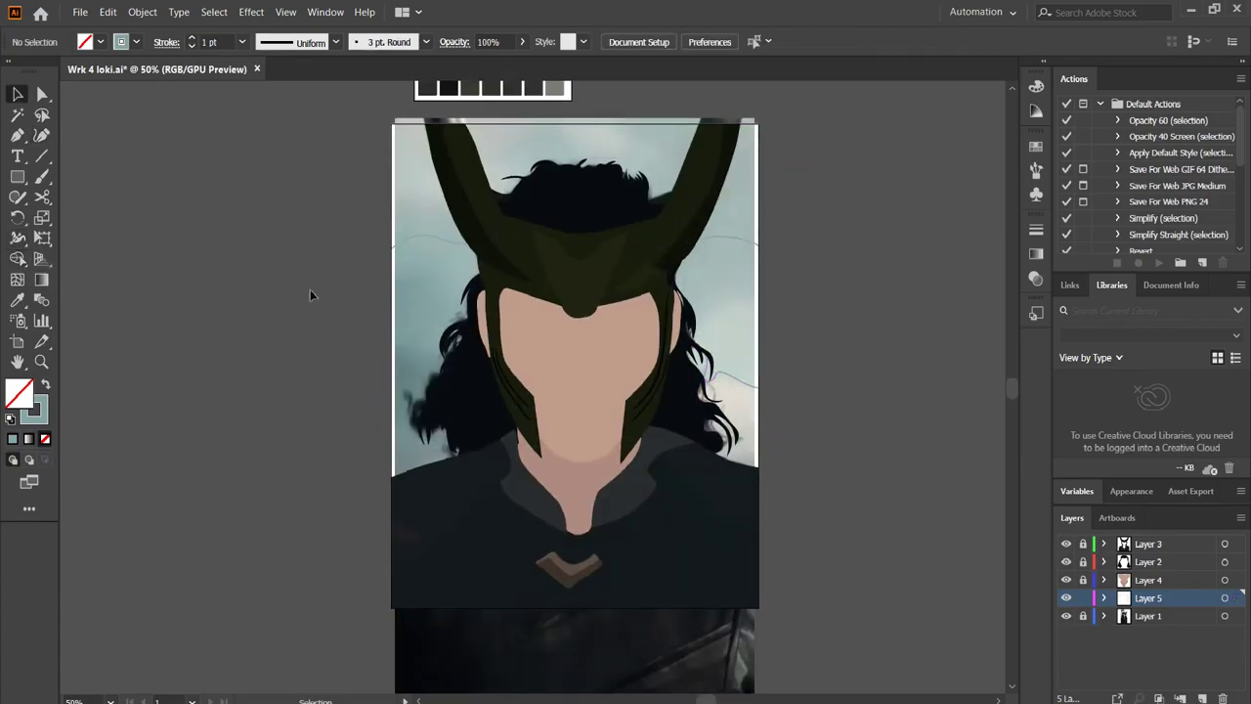
scroll(304, 293, "up", 1)
left_click(440, 284)
key("ctrl+shift+a")
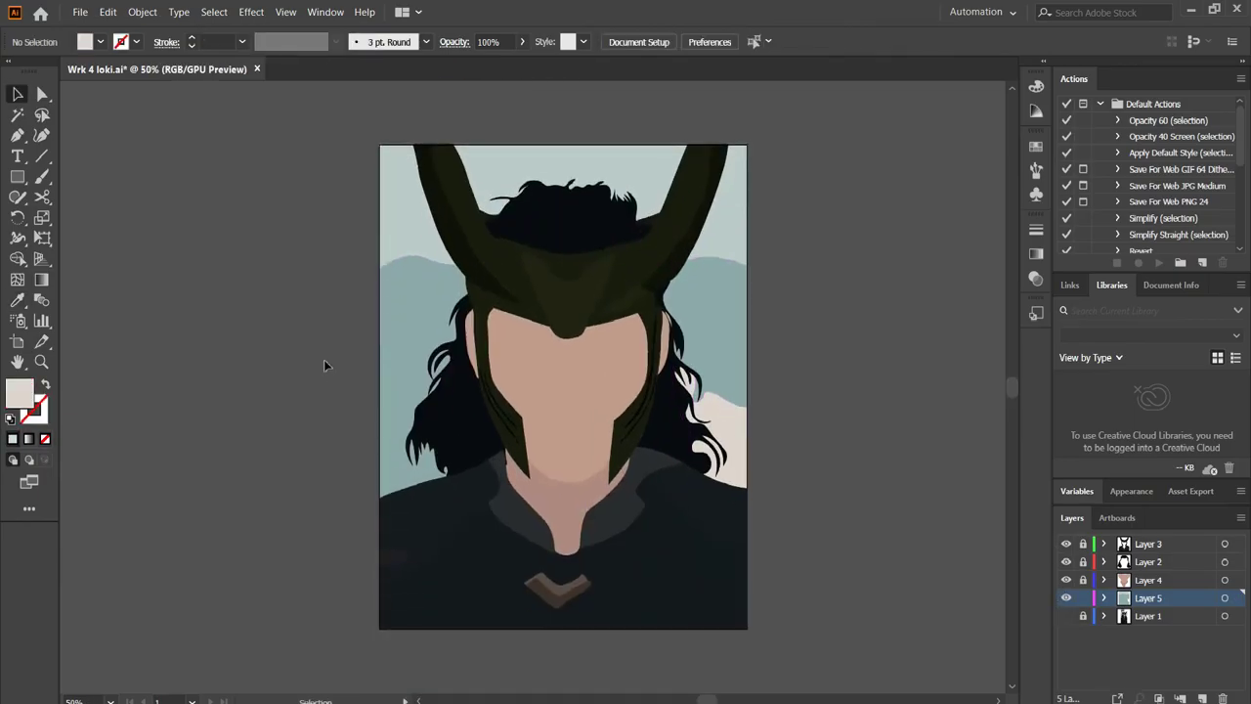
scroll(323, 358, "up", 1)
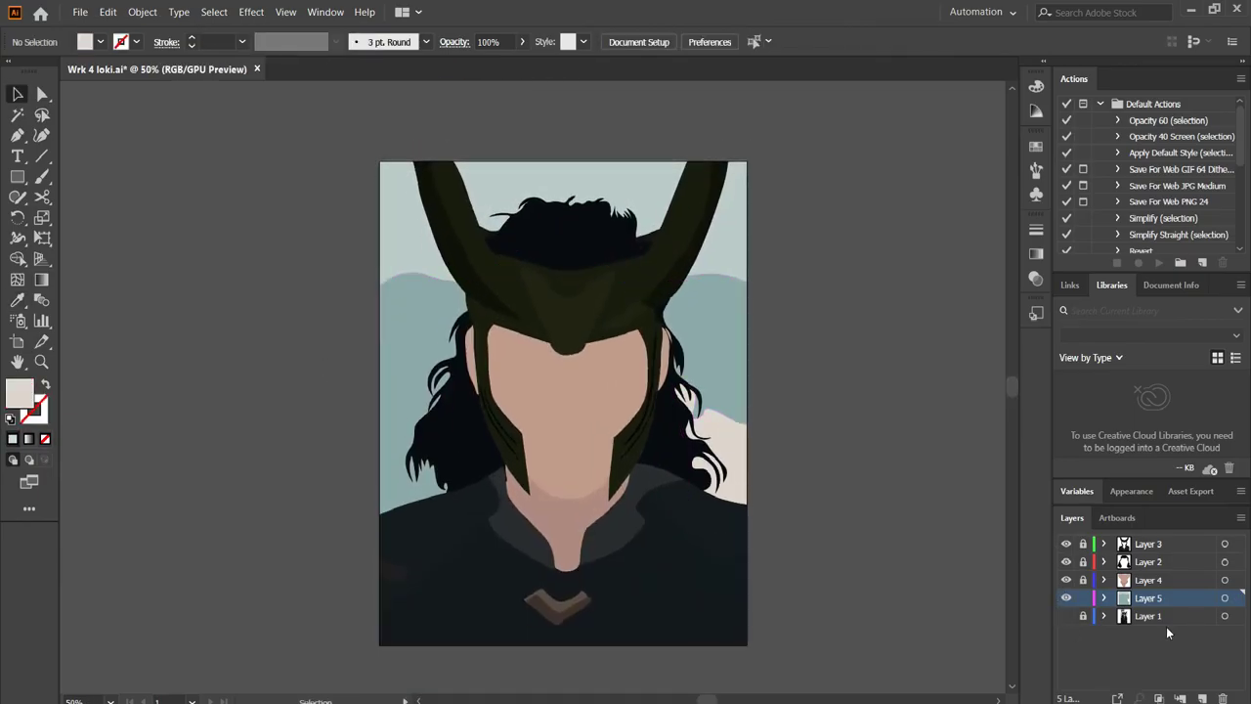